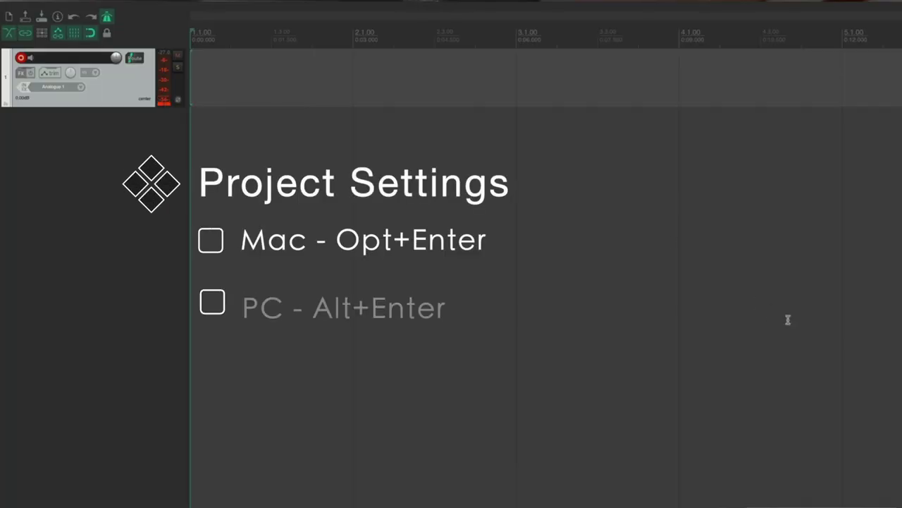
Open the project settings and accept them.
key(alt+Return)
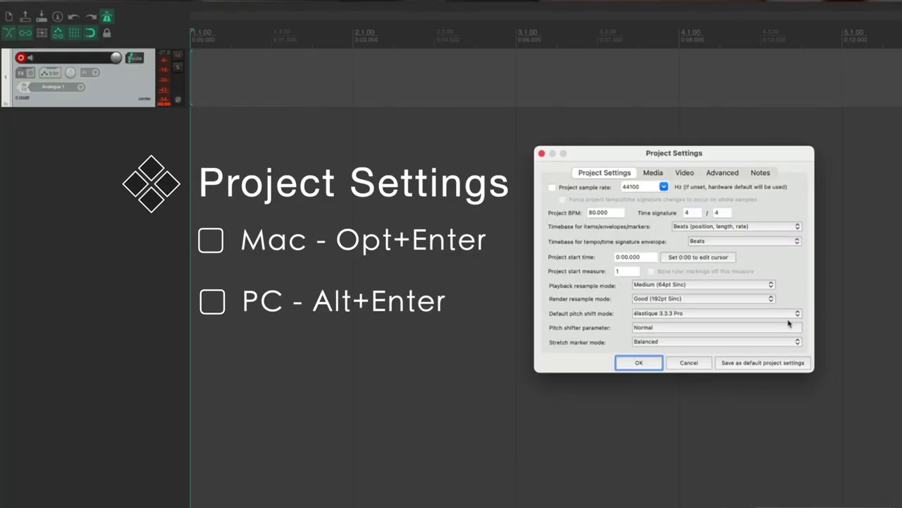
key(Return)
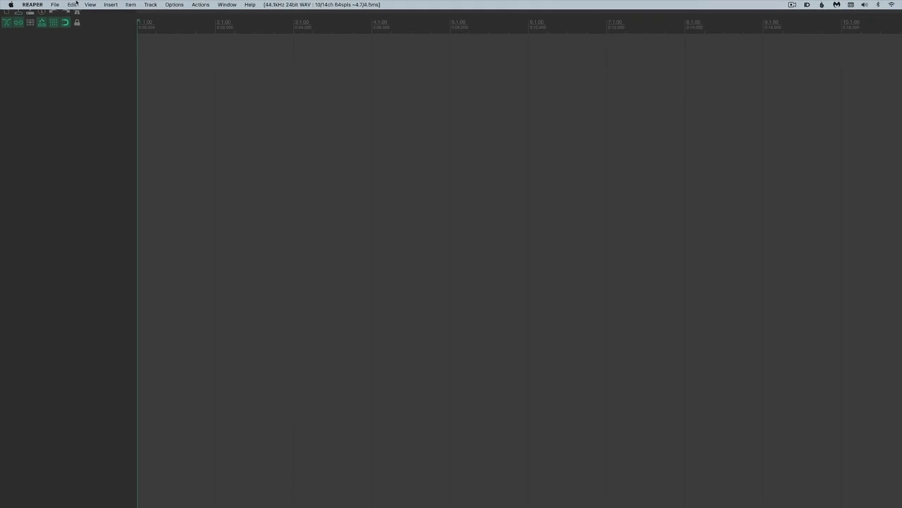
Set the project's path for saving media files to Audio Files and store it as the default project settings.
click(55, 5)
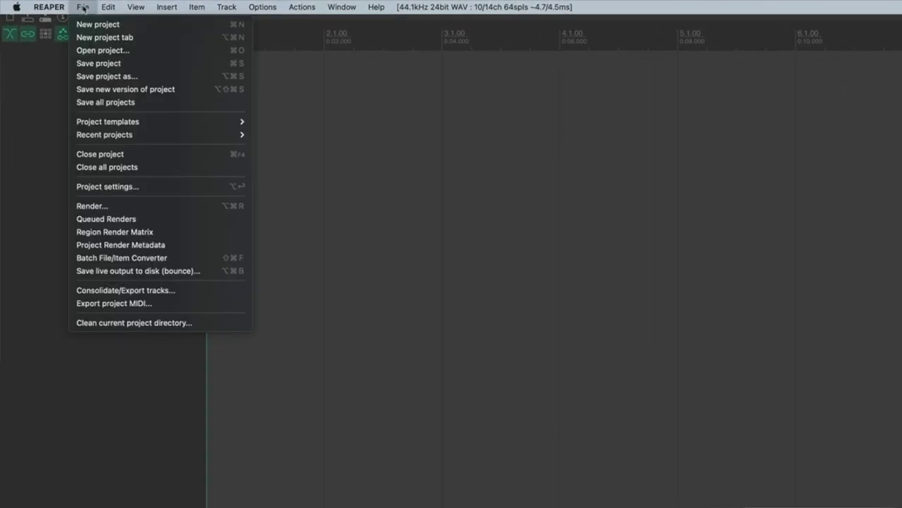
click(82, 189)
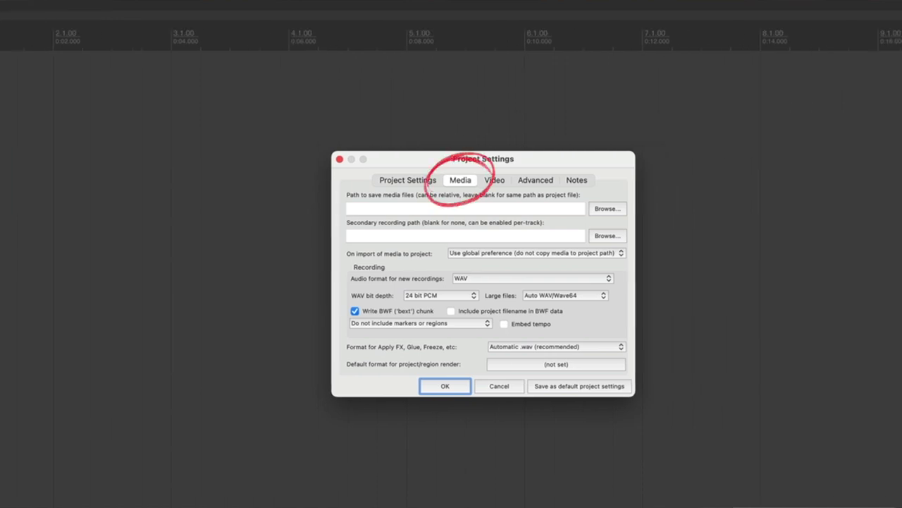
click(374, 211)
text(Audio Files)
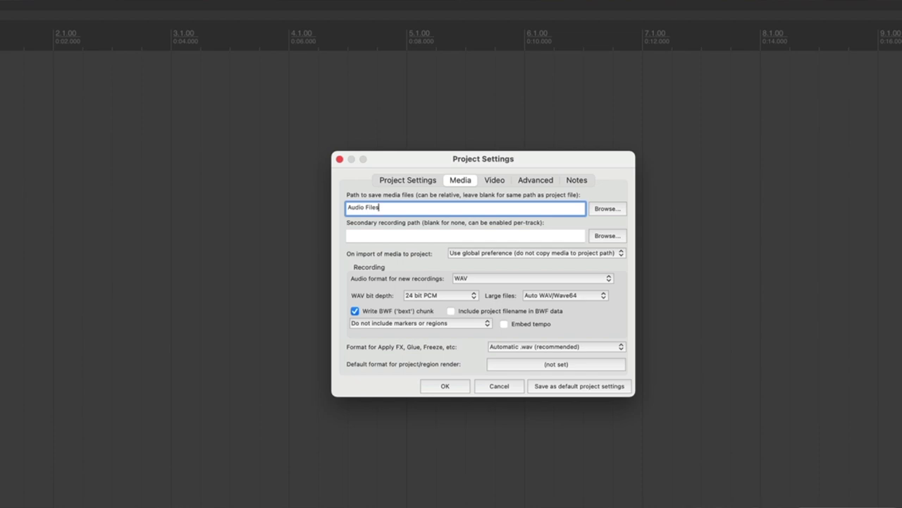
click(563, 390)
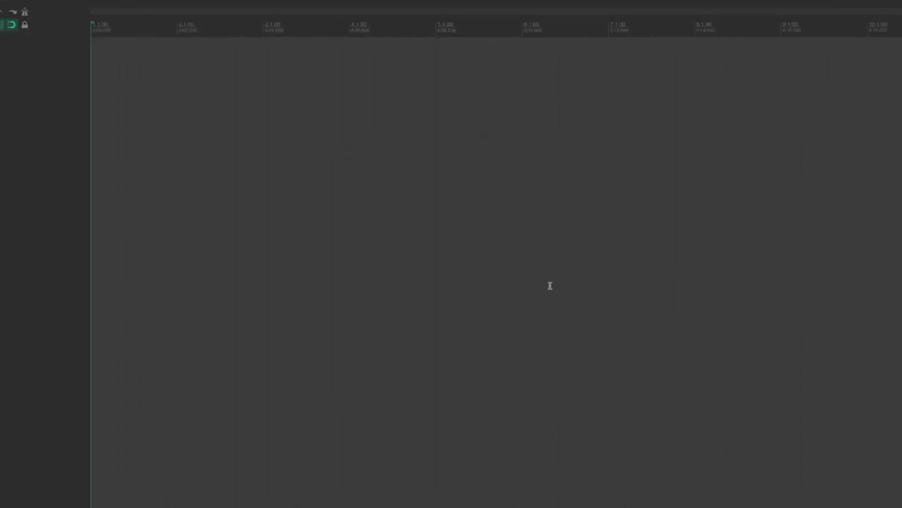
Save the project in Tutorials as "100 Reaper Tips & Shortcuts" with its own subdirectory, moving all media into the project directory.
key(super+s)
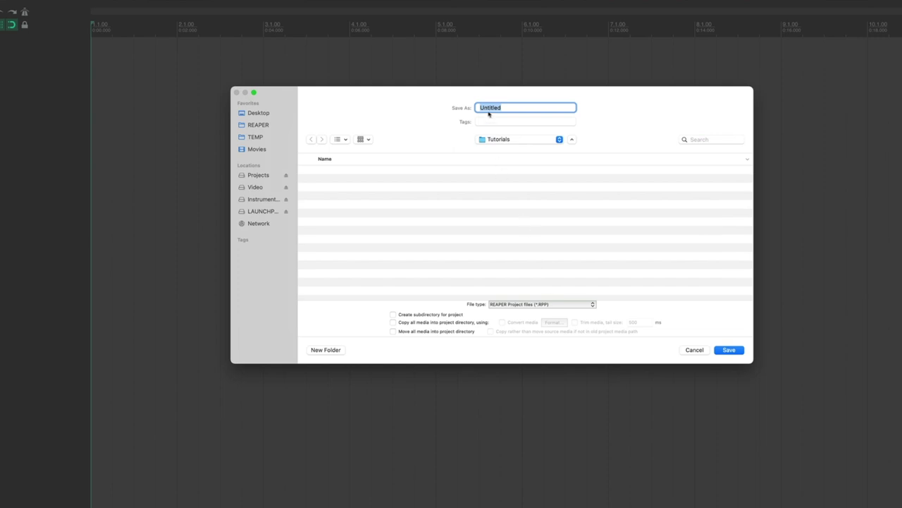
text(100 Reaper Tips & Shortcuts)
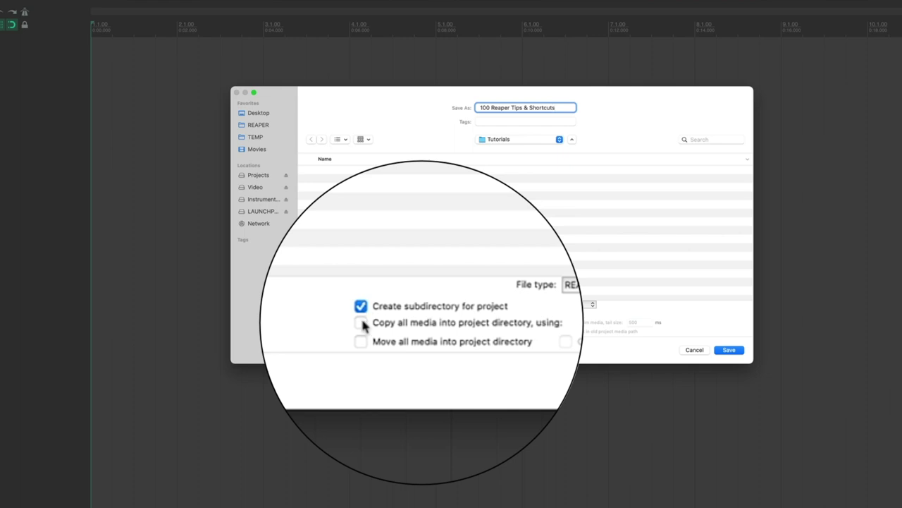
click(364, 340)
click(729, 350)
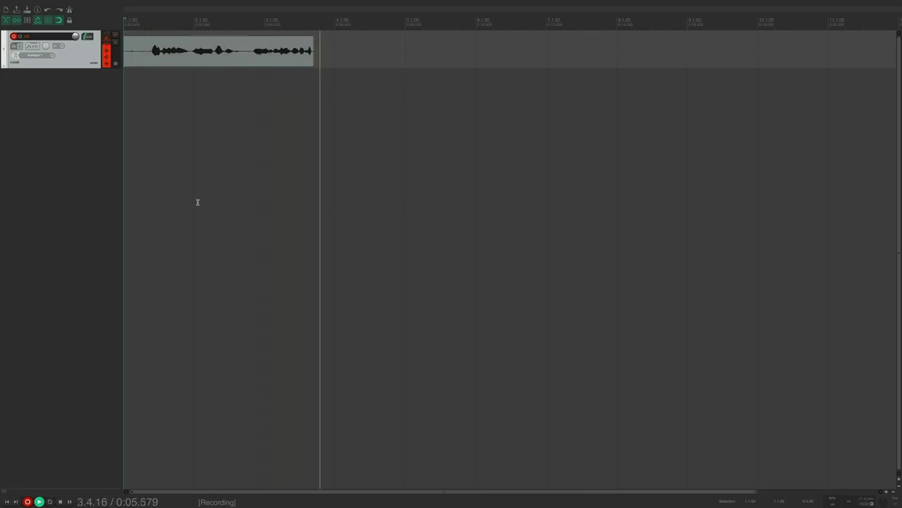
Stop the recording, turn off the on-stop prompt for new files and save all recorded files.
key(space)
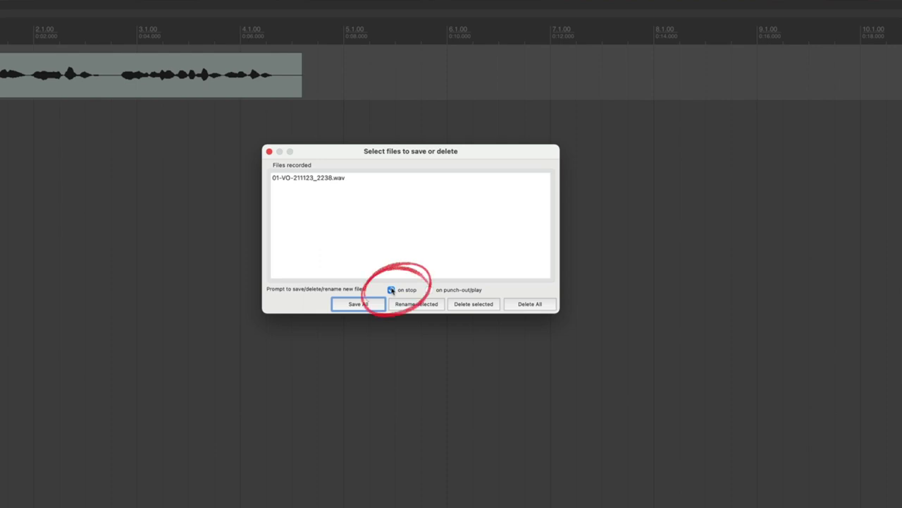
click(392, 289)
click(366, 307)
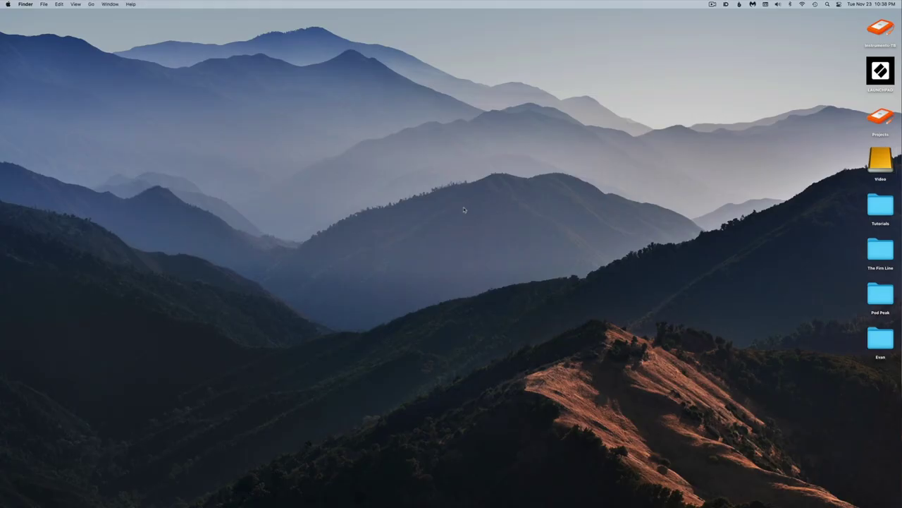
In Finder, open the Audio Files folder inside the "100 Reaper Tips & Shortcuts" project folder in Tutorials.
double_click(868, 207)
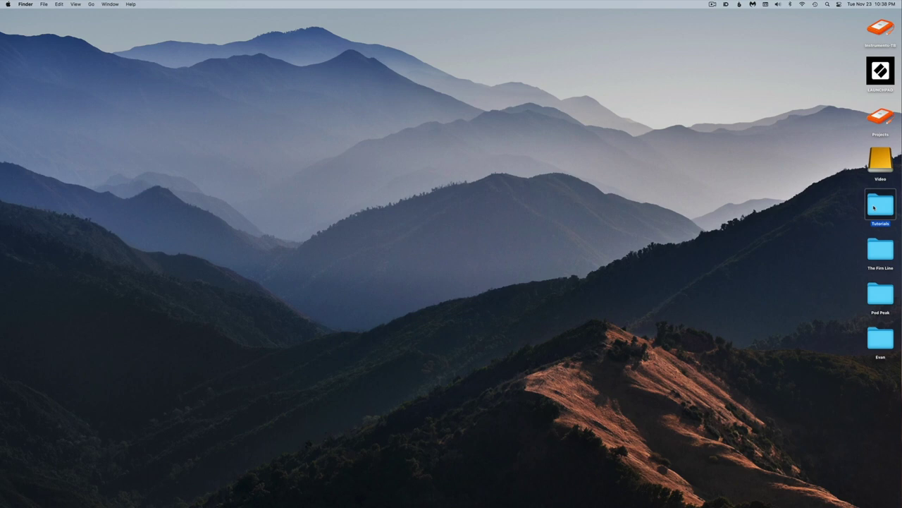
double_click(407, 132)
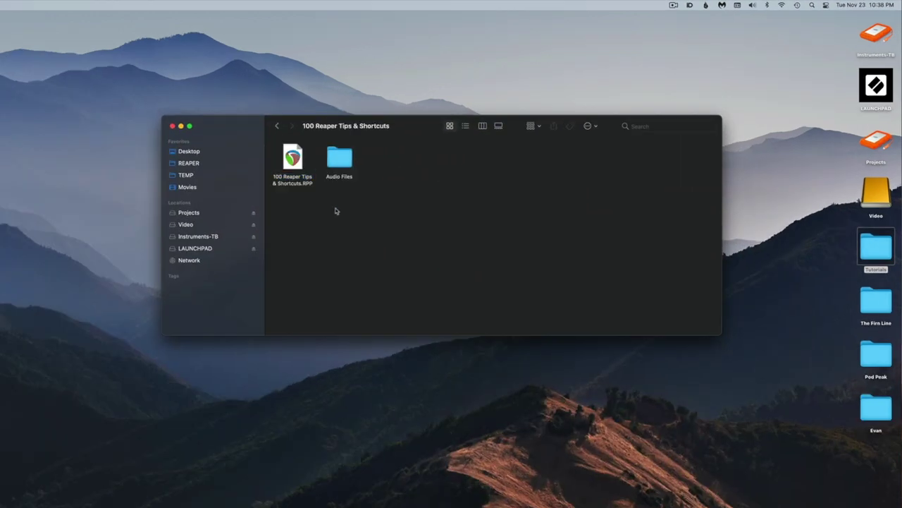
double_click(337, 182)
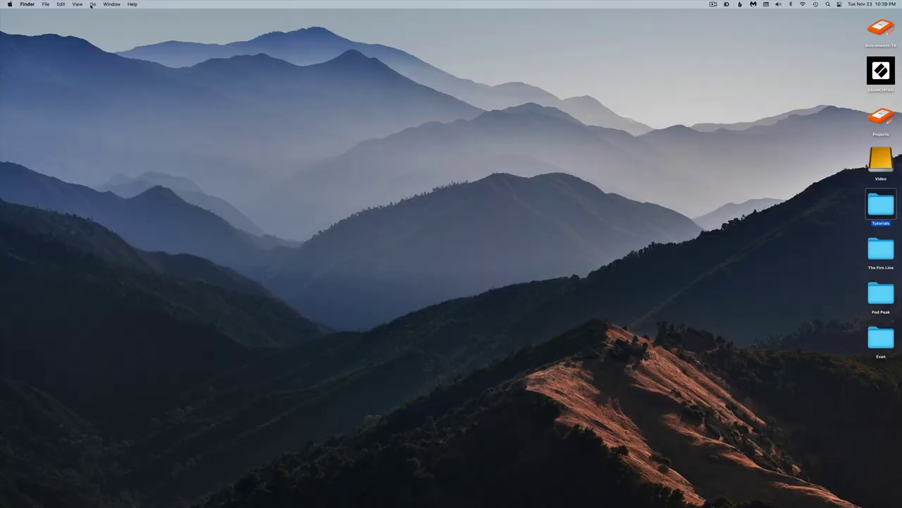
Go to the home folder in Finder and open its TEMP folder.
click(91, 4)
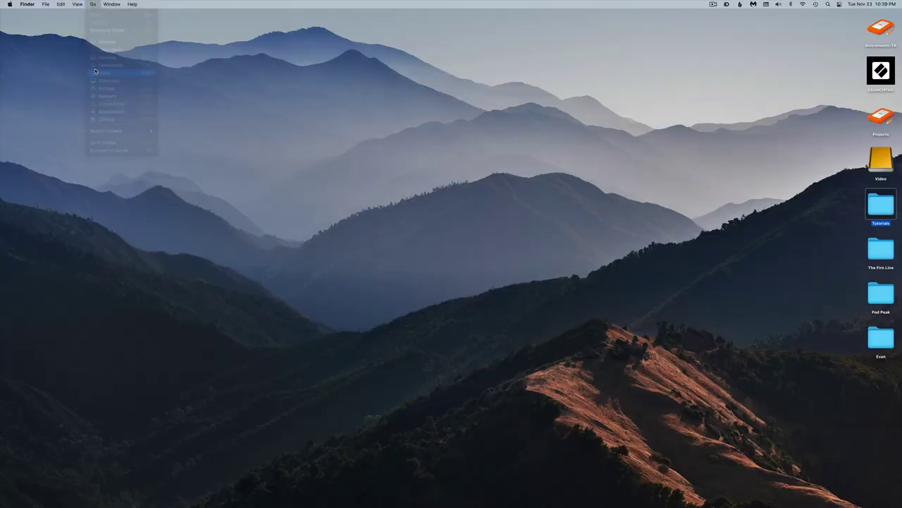
click(95, 72)
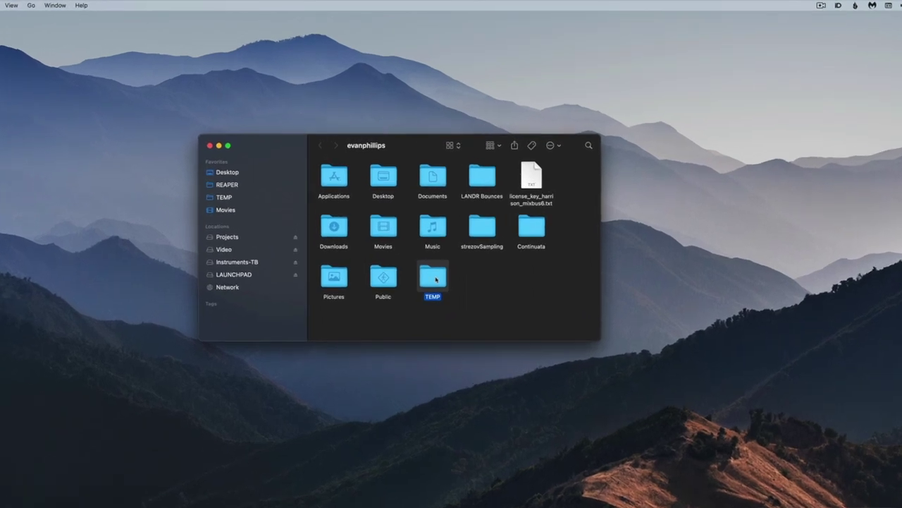
double_click(408, 217)
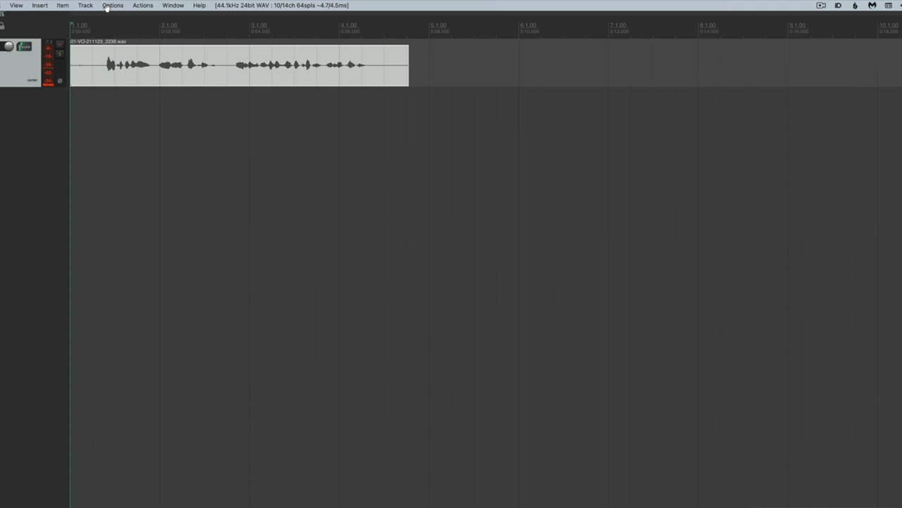
In REAPER's path preferences, enable storing all peak caches in an alternate path.
click(110, 7)
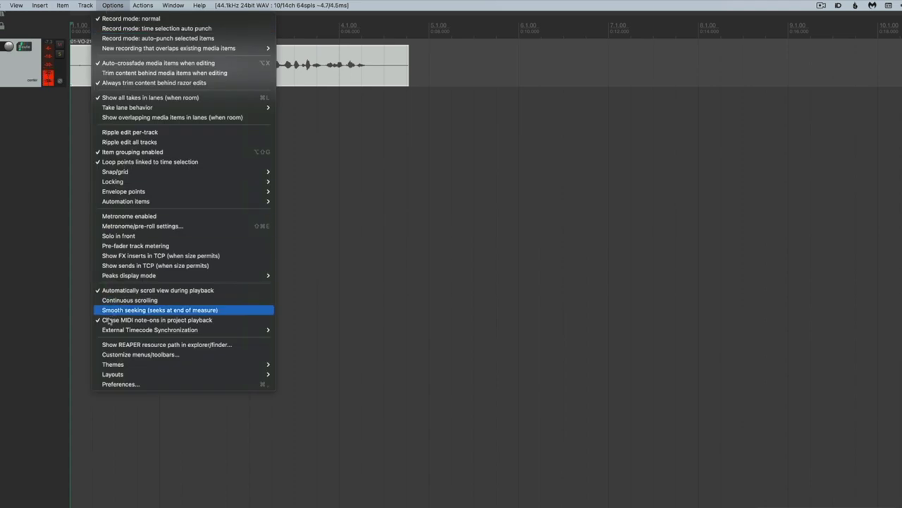
click(113, 385)
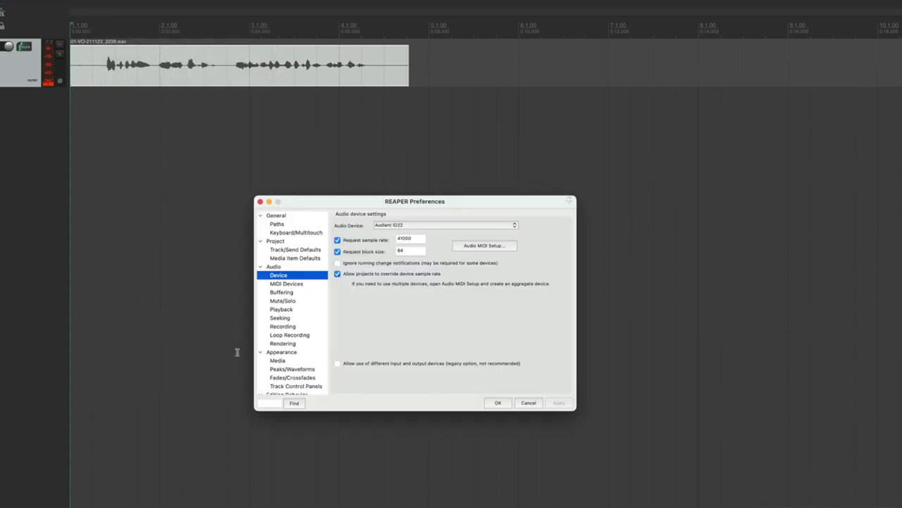
click(276, 215)
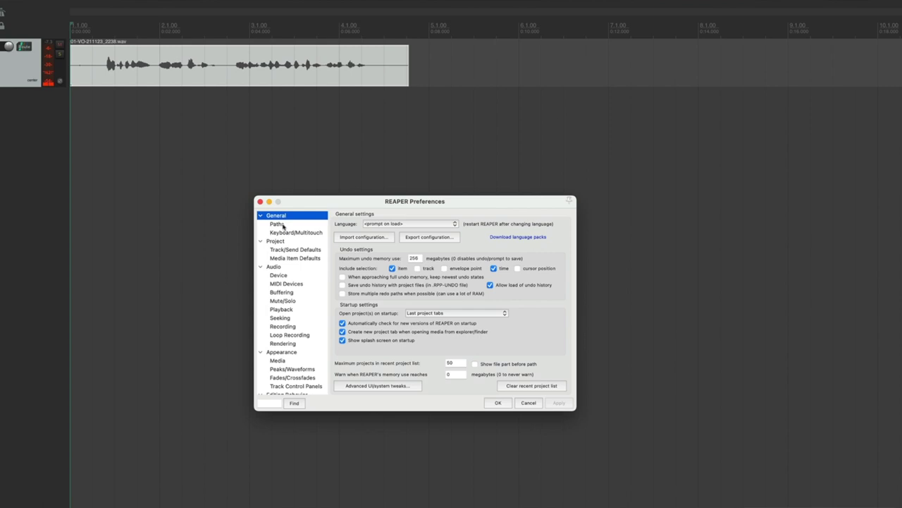
click(277, 224)
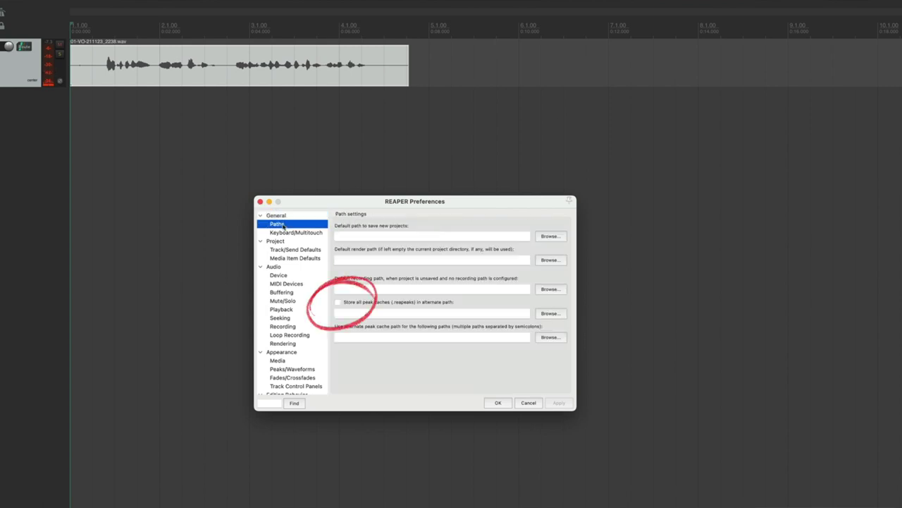
click(338, 302)
Choose the ReaPeaks folder inside the home folder's TEMP as the alternate peak cache path and apply the preferences.
click(550, 313)
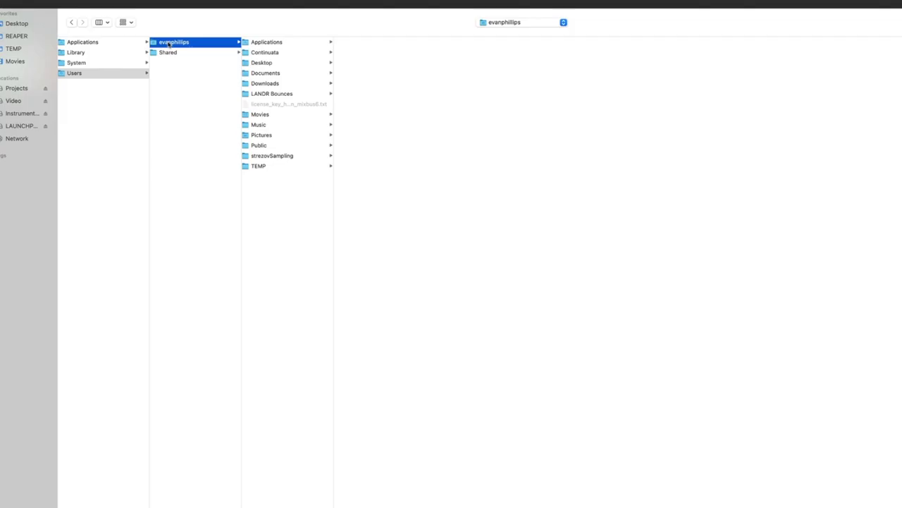
click(282, 167)
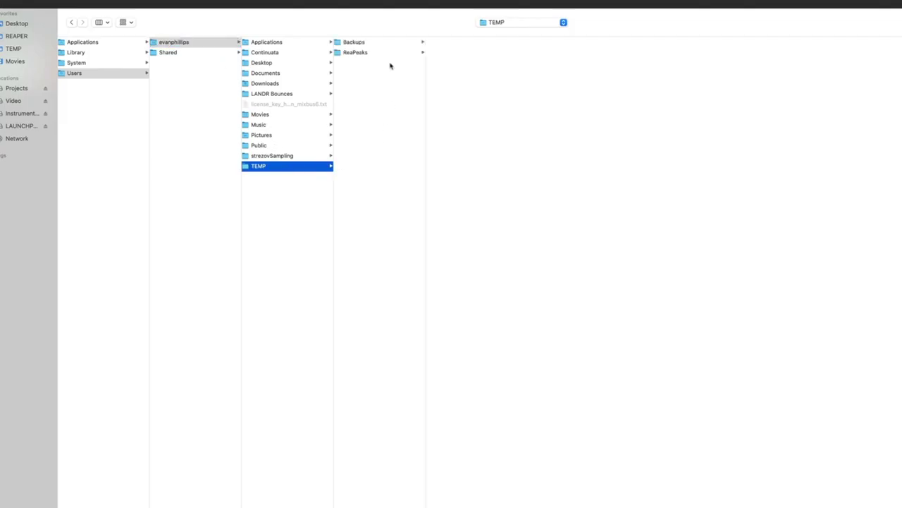
click(384, 53)
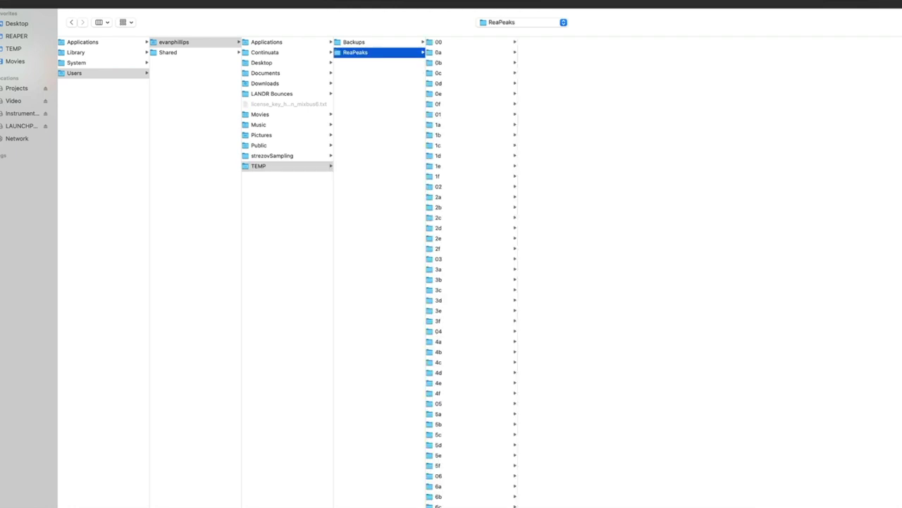
key(Return)
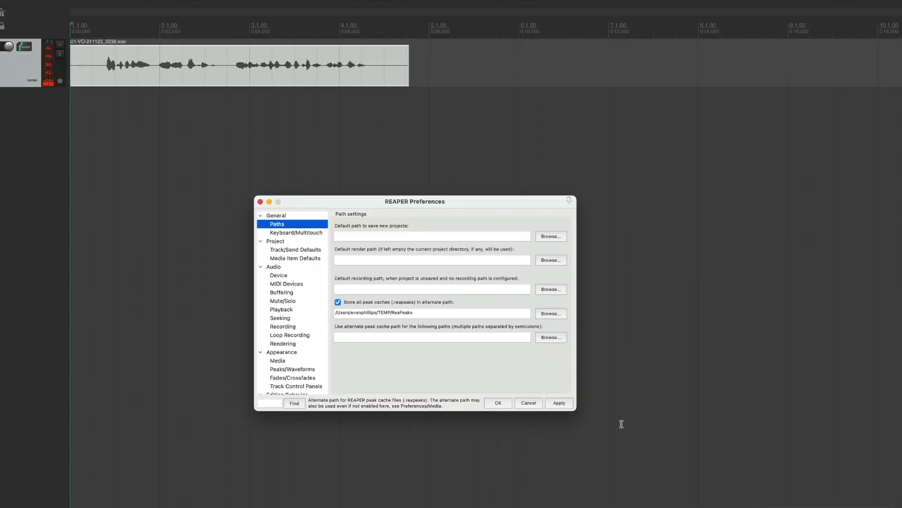
click(559, 403)
click(497, 402)
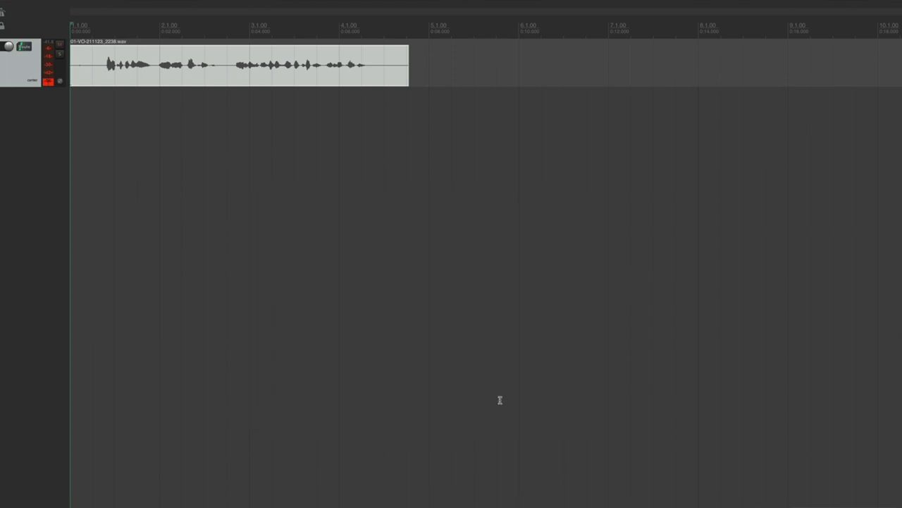
Set the automatic project save interval to every 5 minutes in the project preferences.
click(106, 6)
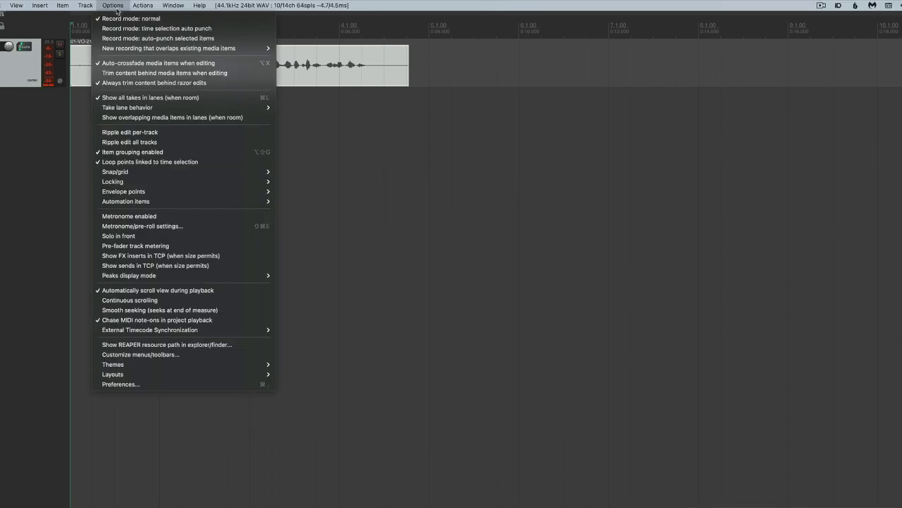
click(132, 384)
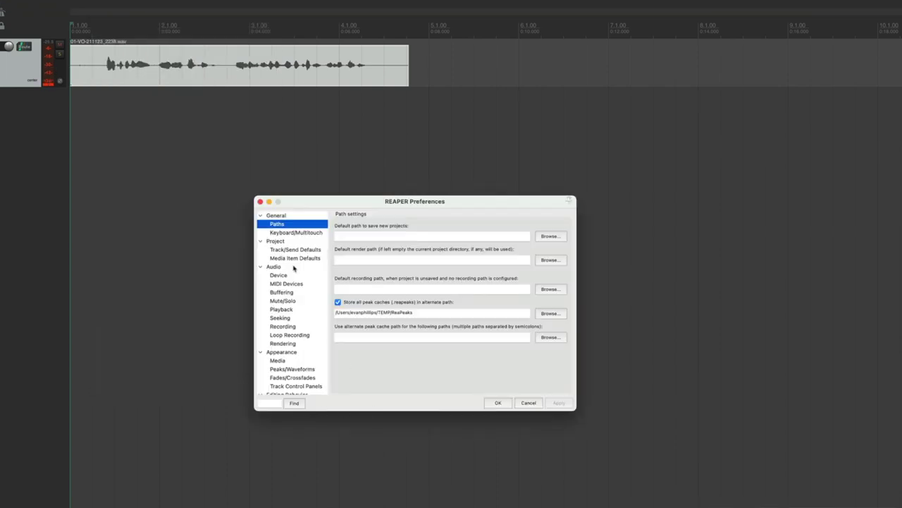
click(276, 241)
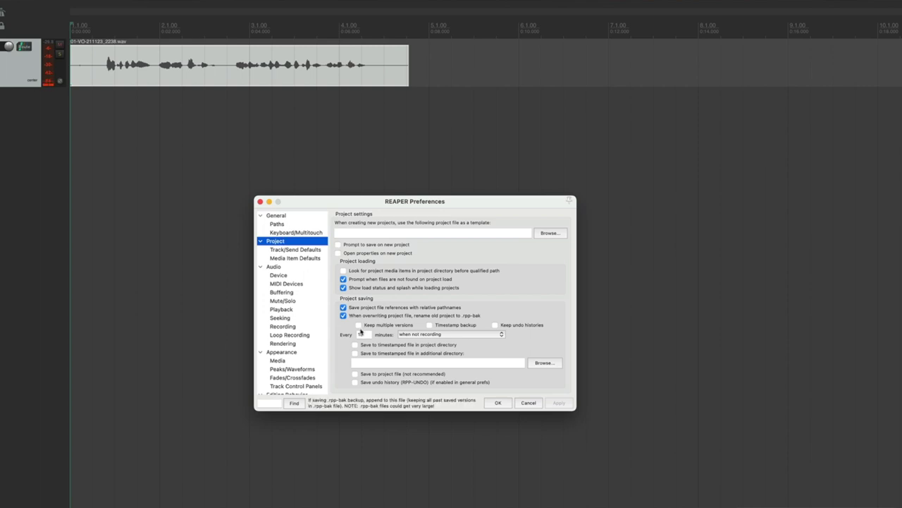
click(362, 334)
text(5)
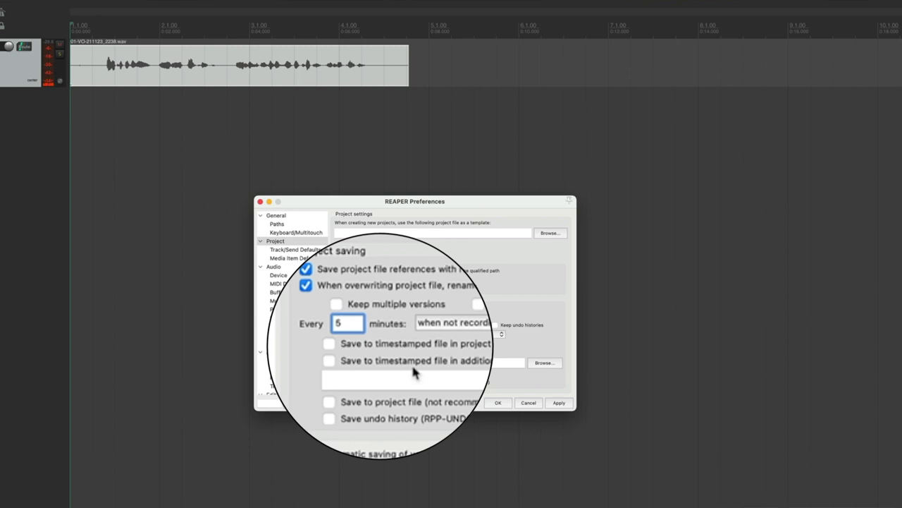
Enable saving to a timestamped file in an additional directory and select the Backups folder inside TEMP for it.
click(328, 361)
click(537, 364)
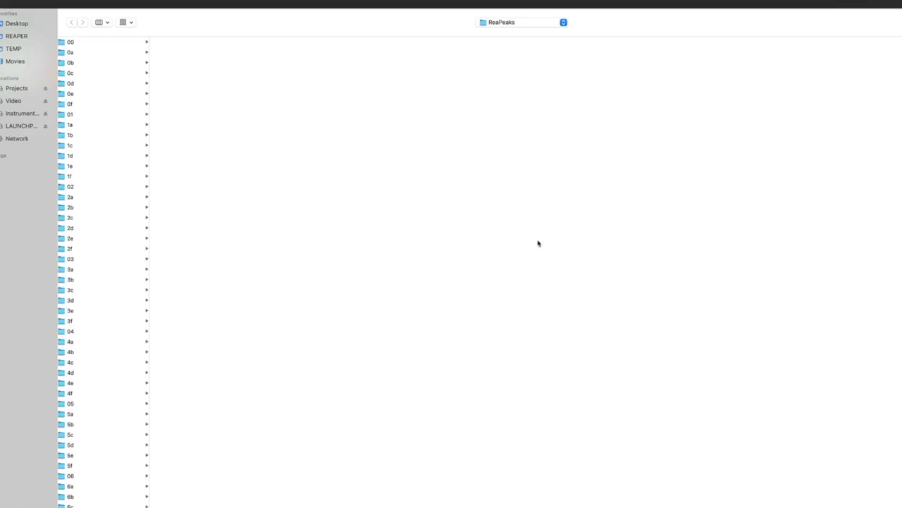
click(522, 22)
click(514, 34)
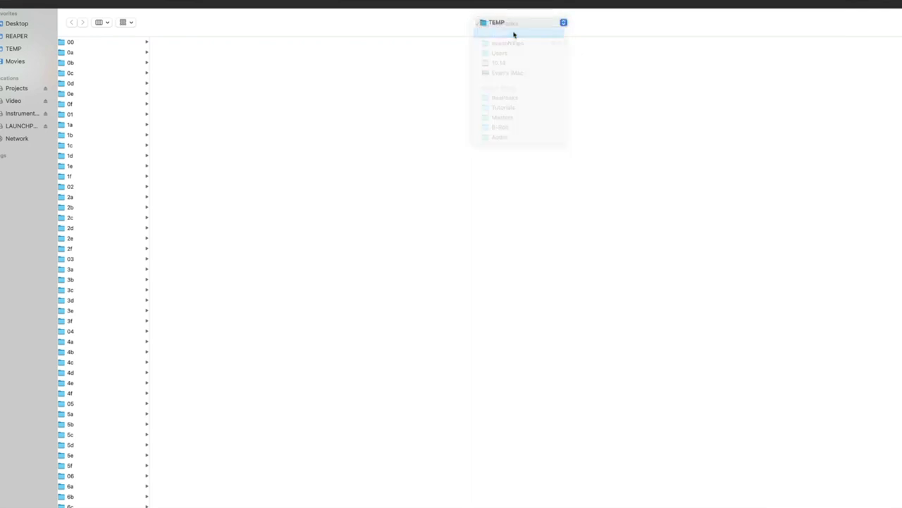
click(138, 43)
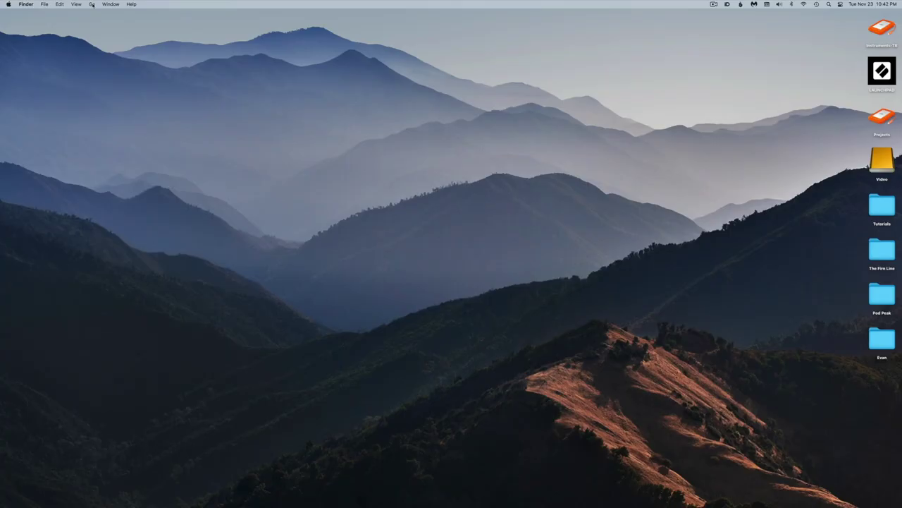
Open the home folder in Finder and view the TEMP folder from the favorites.
click(91, 5)
click(102, 72)
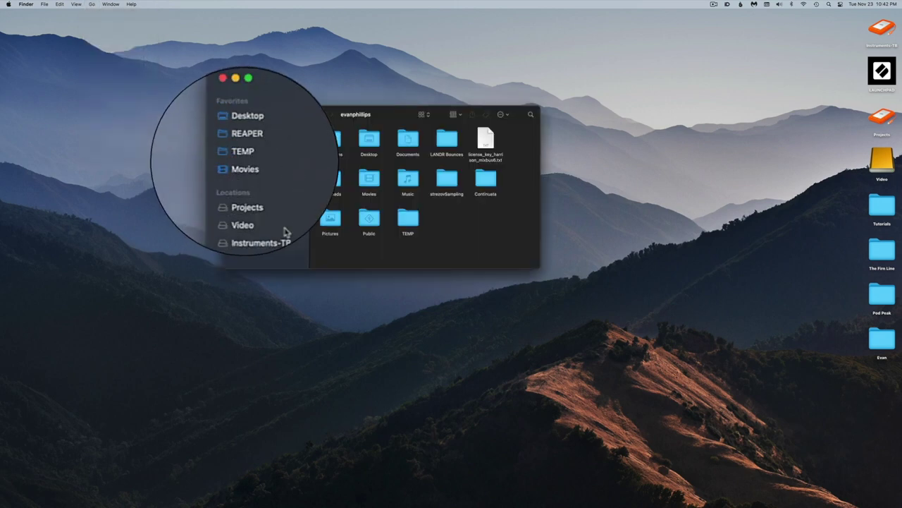
click(244, 156)
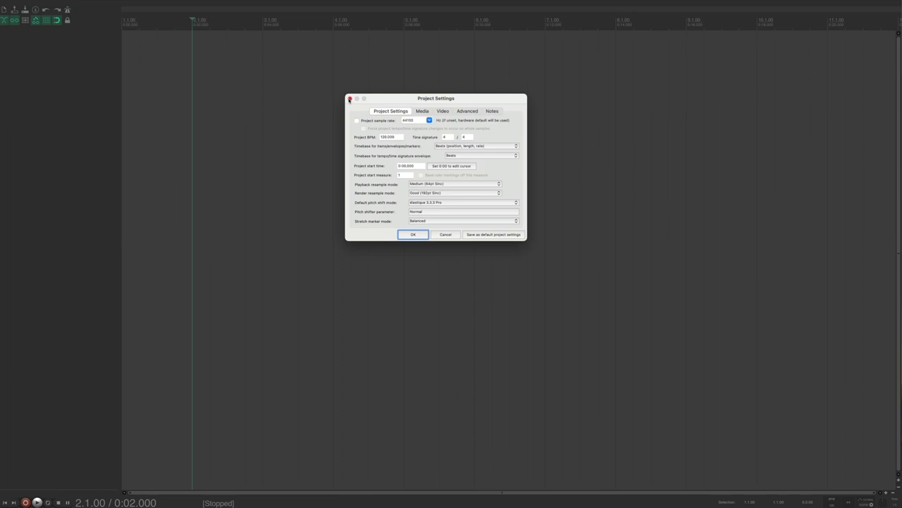
Close the project settings and set the project tempo to 80 BPM.
click(349, 99)
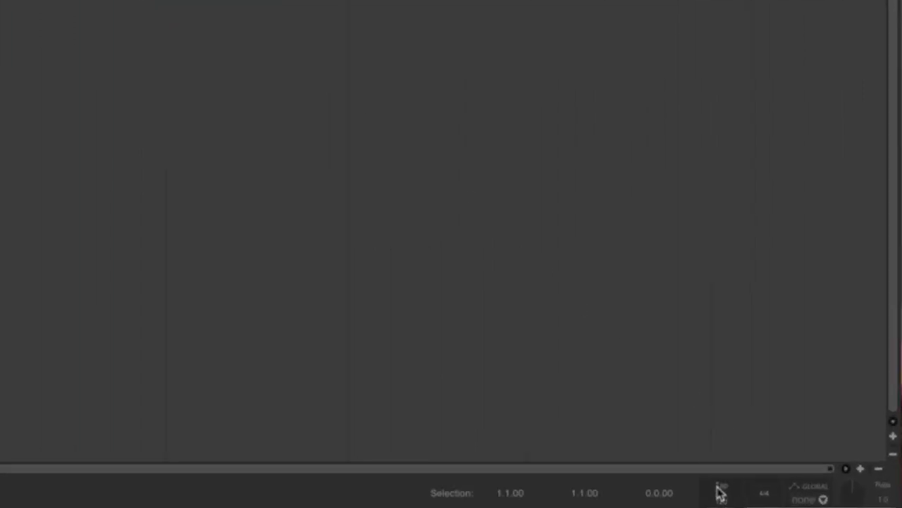
click(720, 501)
text(80)
key(Return)
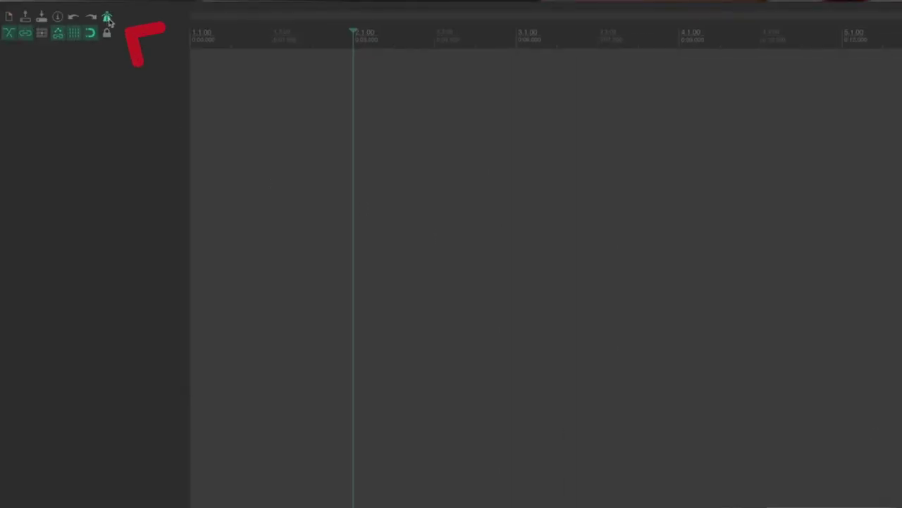
Insert a new track and save the current project settings as the default project settings.
double_click(108, 99)
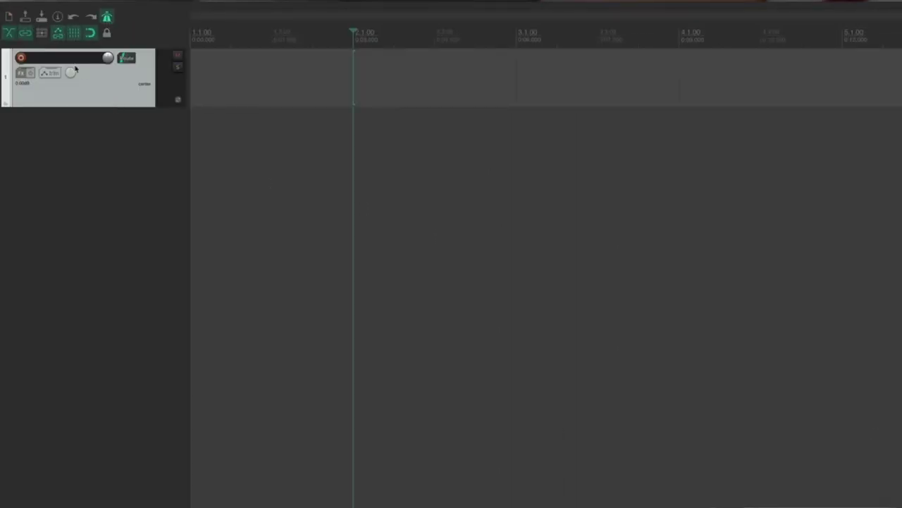
click(78, 7)
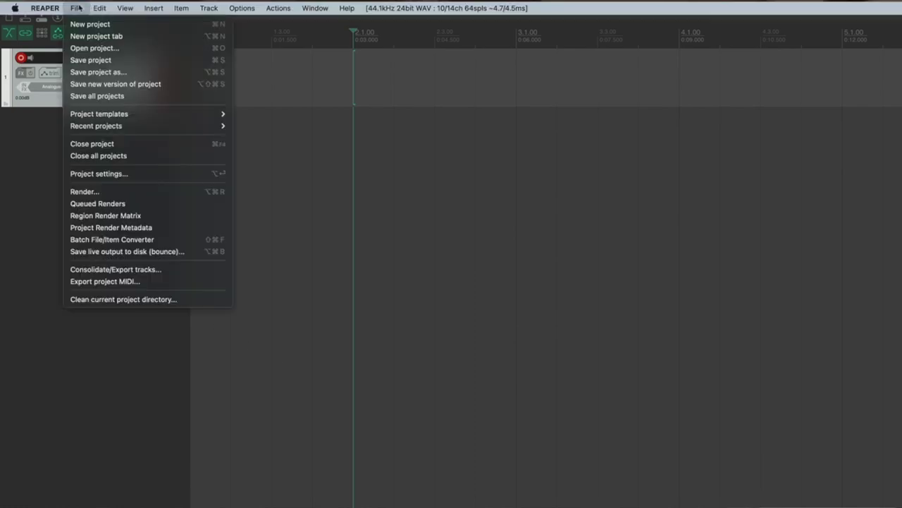
click(130, 173)
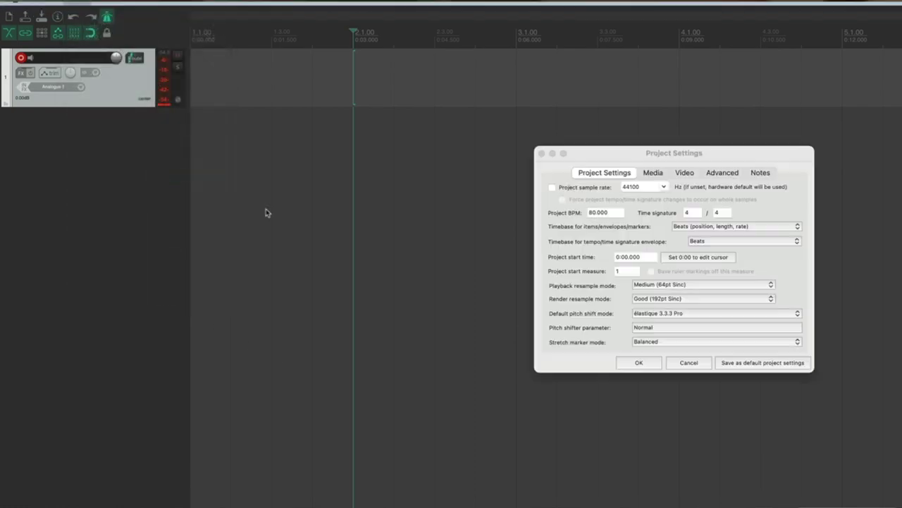
click(760, 363)
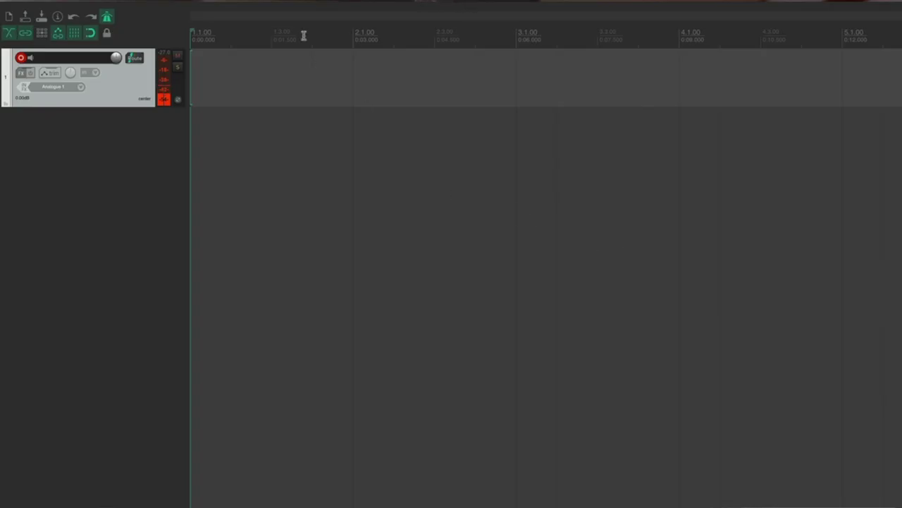
Return to the project settings to view the general project options, and close them again.
mouse_move(114, 7)
click(77, 8)
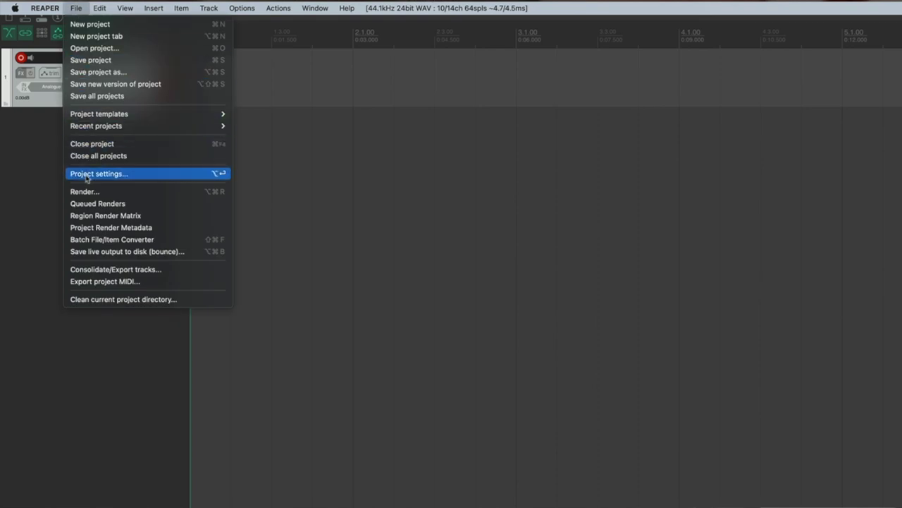
key(Escape)
click(57, 19)
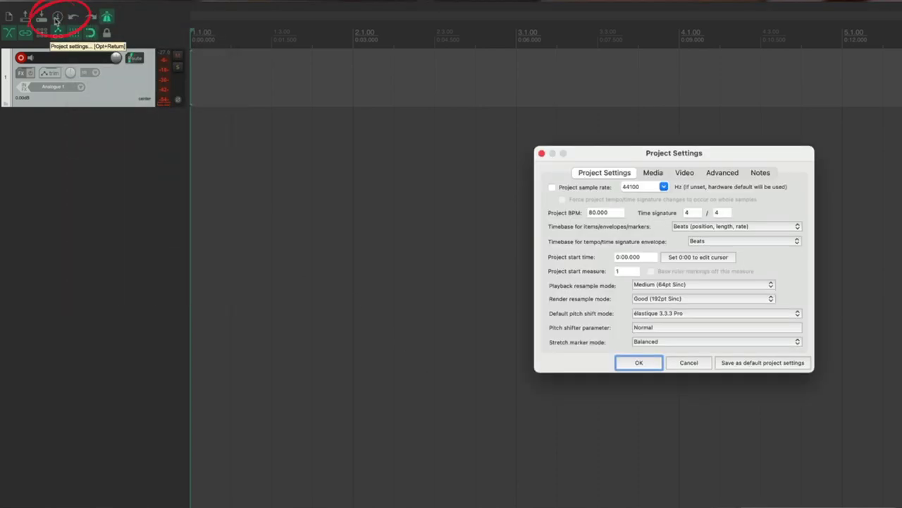
click(542, 153)
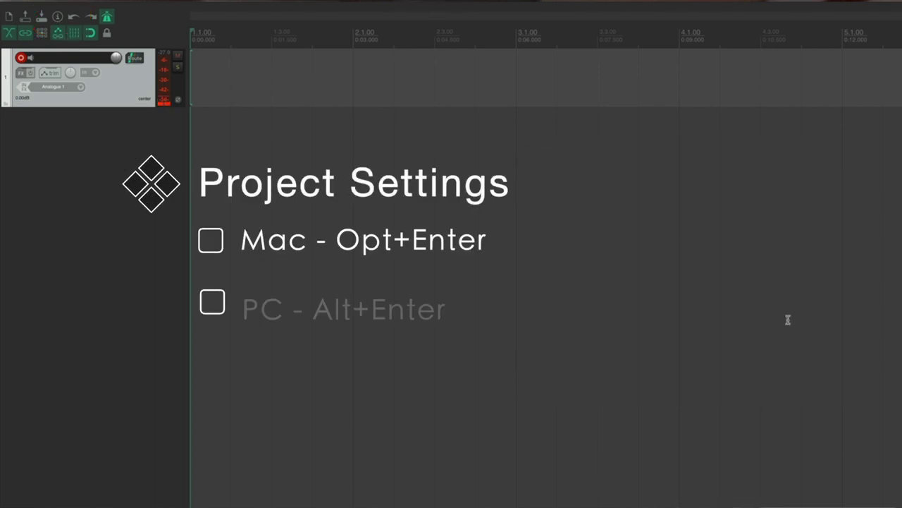
key(alt+Return)
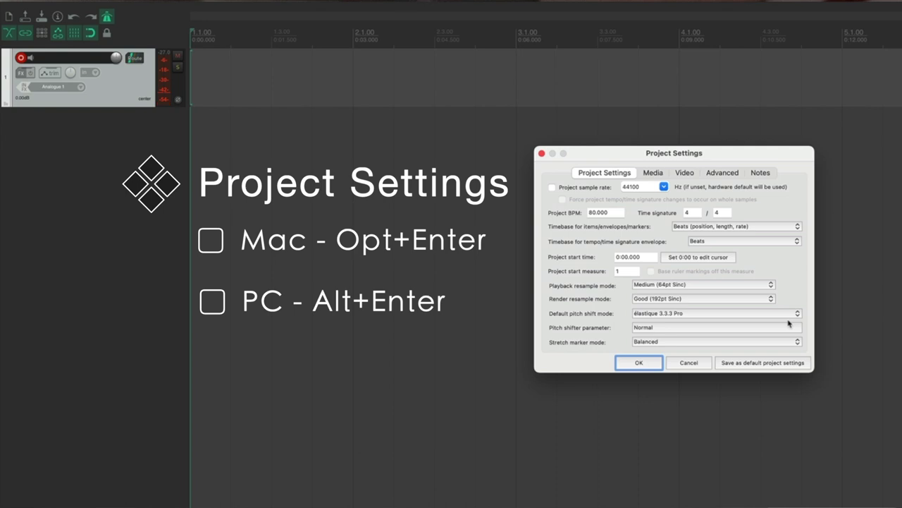
key(Return)
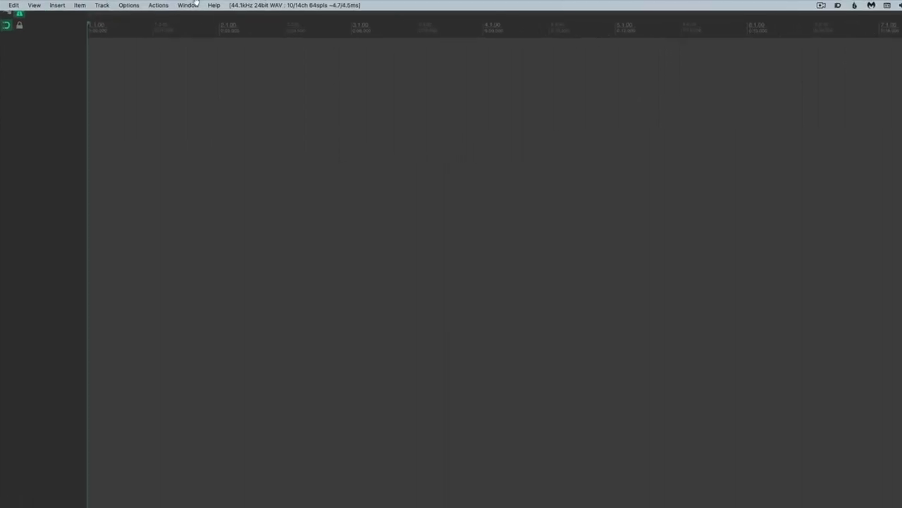
View the General page of the REAPER preferences and close the window without changes.
click(129, 5)
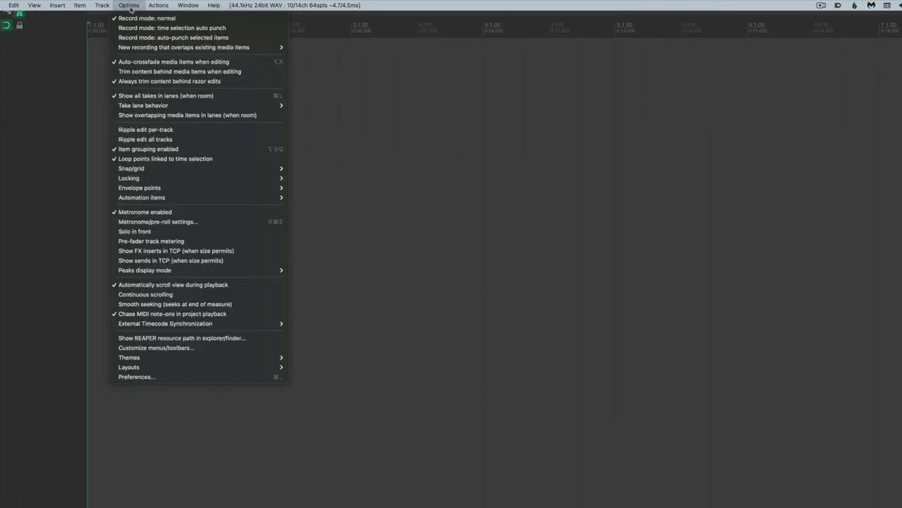
click(134, 377)
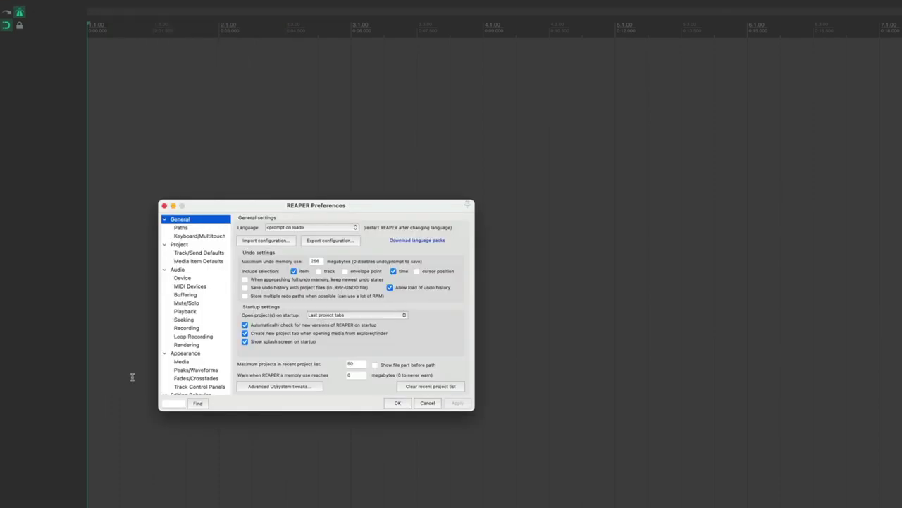
click(164, 205)
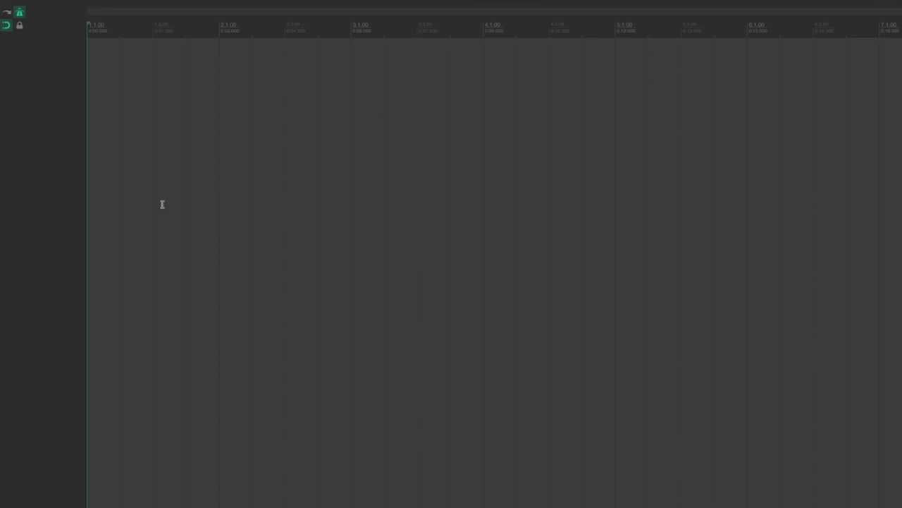
key(super+comma)
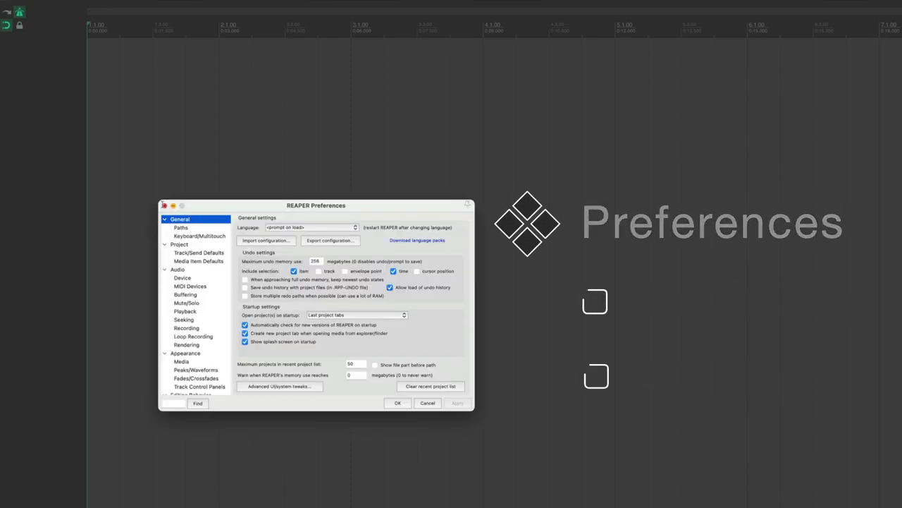
click(164, 206)
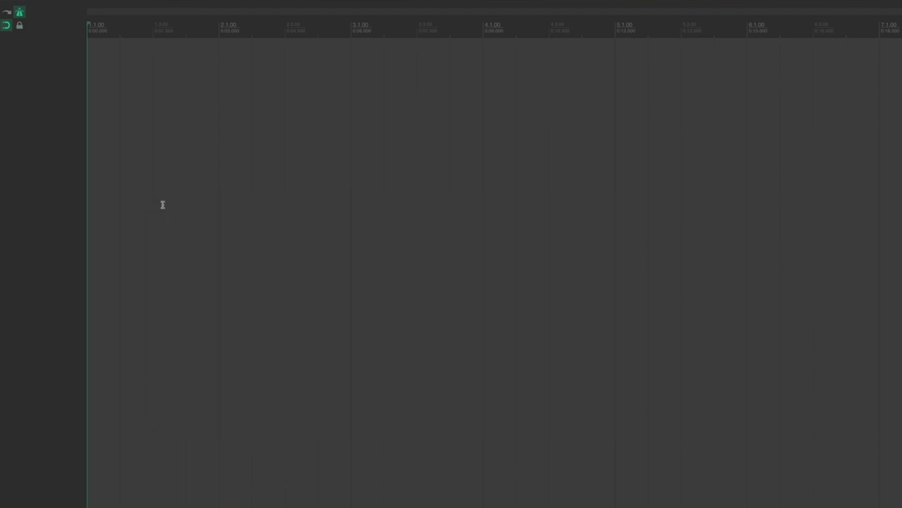
Browse the main section of the actions list and open the editor for a new custom action.
key(question)
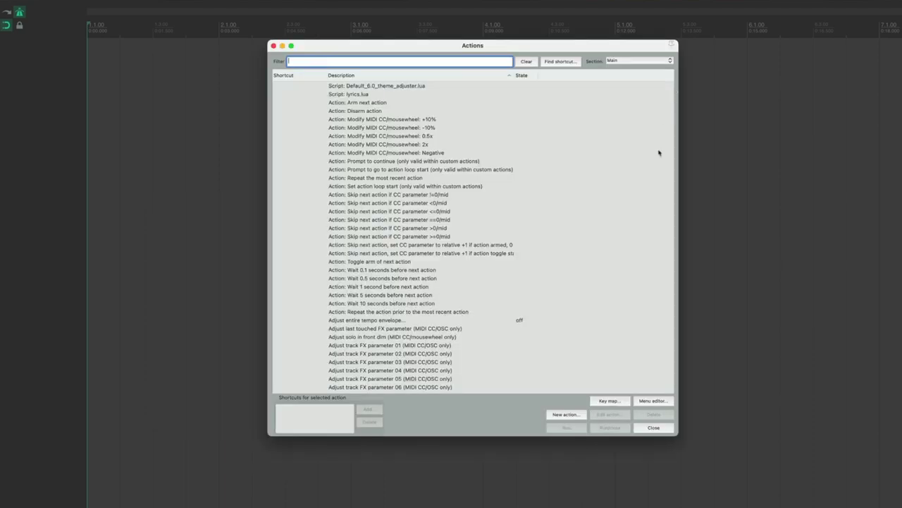
scroll(659, 152, down, 5)
scroll(658, 152, down, 15)
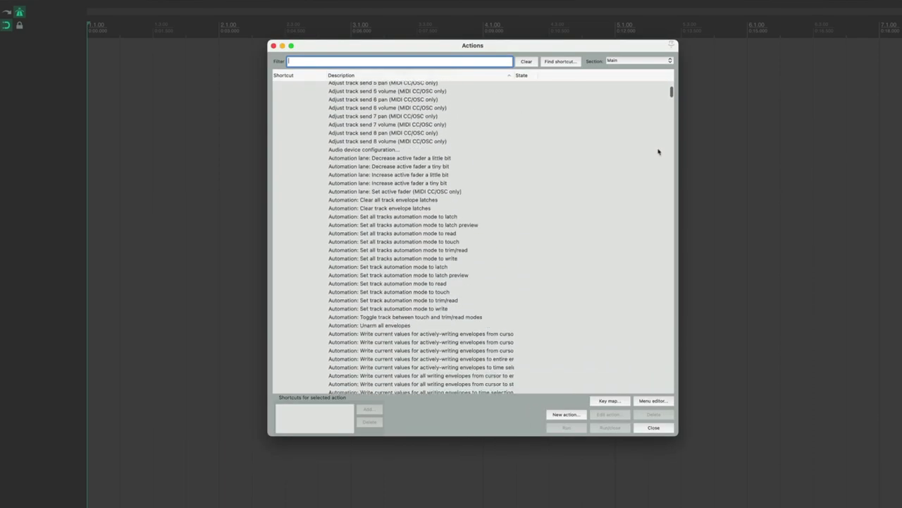
scroll(659, 153, down, 20)
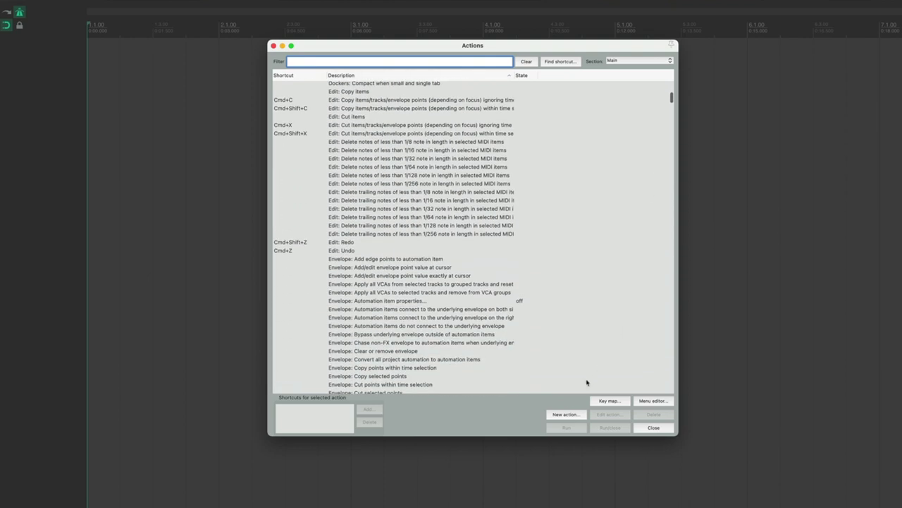
click(562, 419)
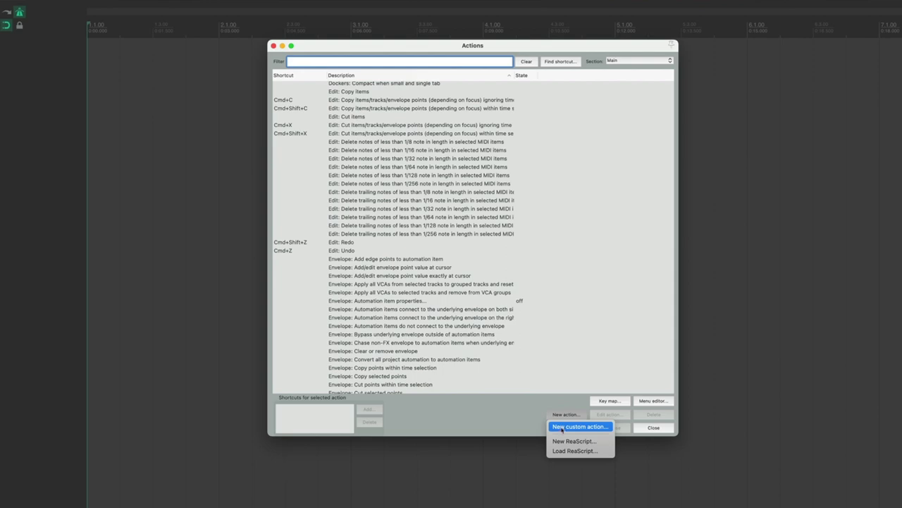
click(564, 427)
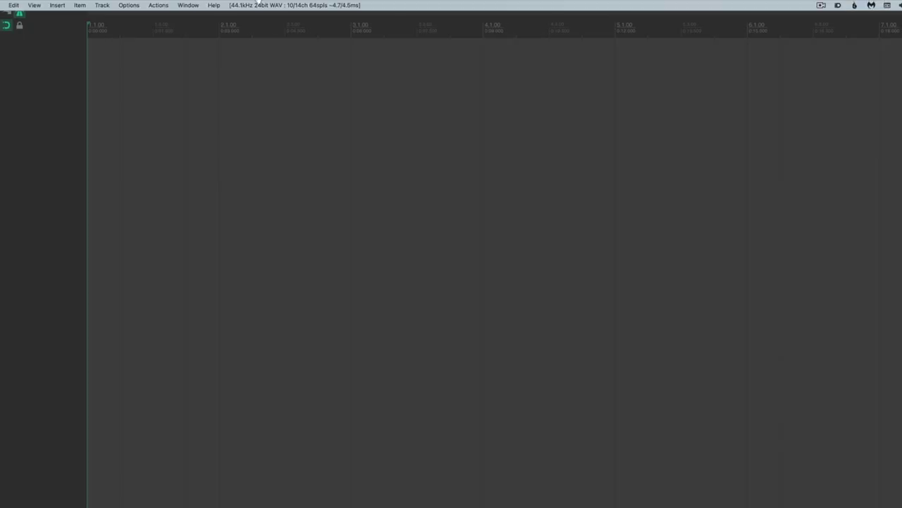
Bring up the actions list again from the empty project and close it.
click(158, 6)
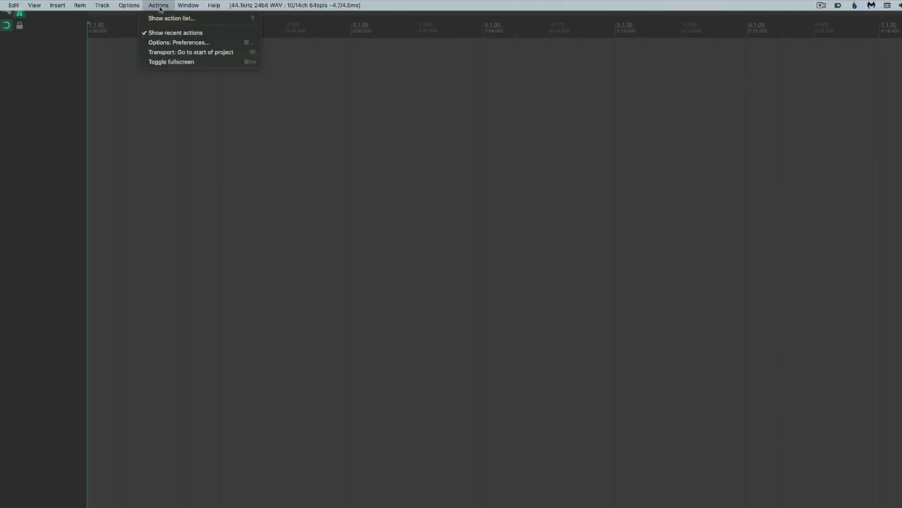
click(159, 19)
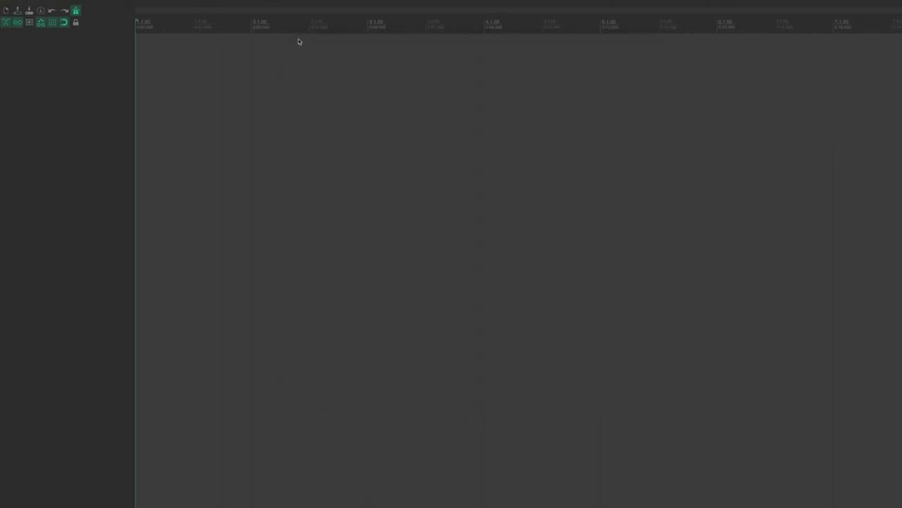
key(shift+slash)
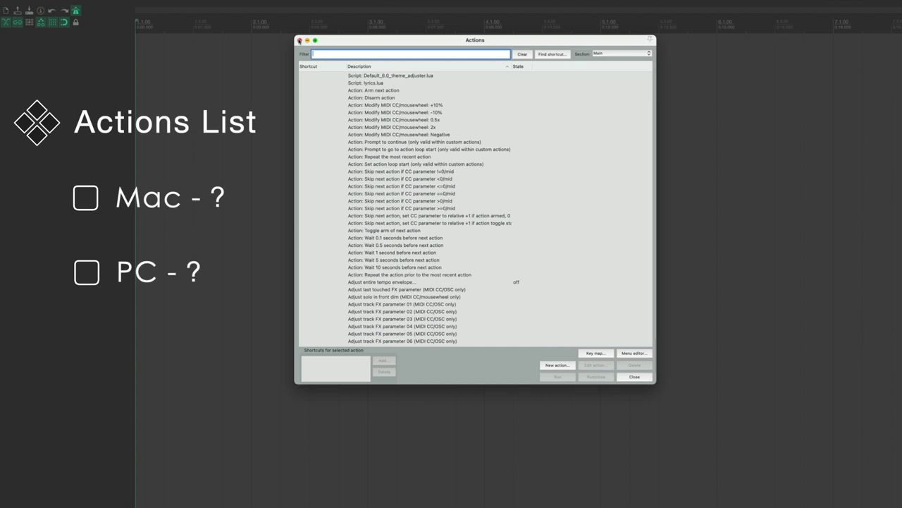
click(299, 41)
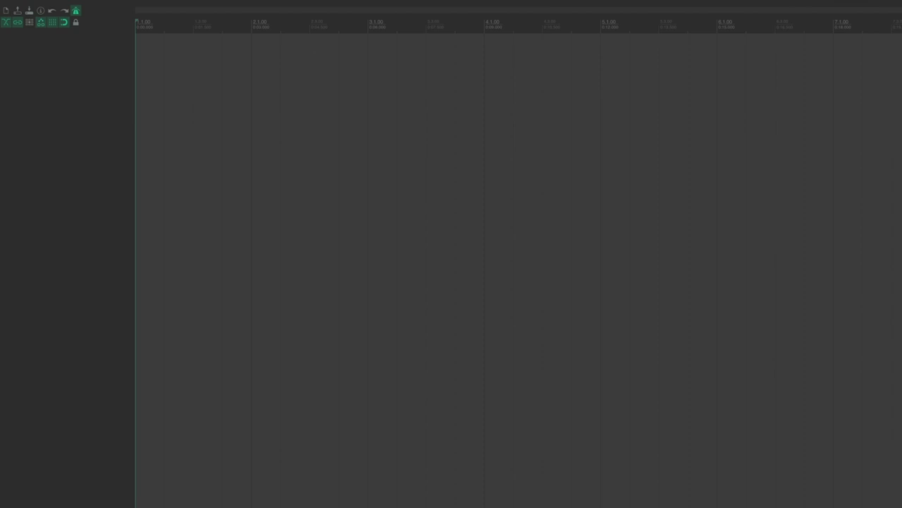
View the snap/grid settings and the metronome and pre-roll settings, closing each window without changes.
key(alt+l)
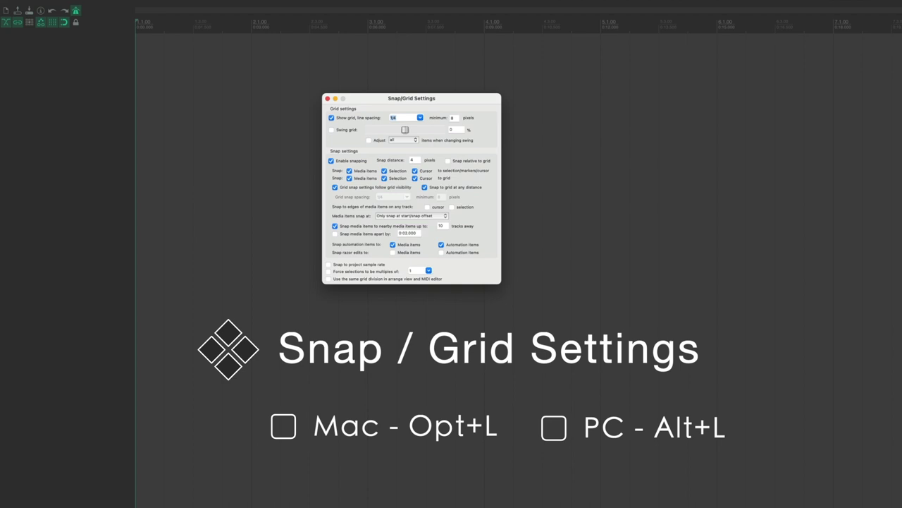
click(327, 98)
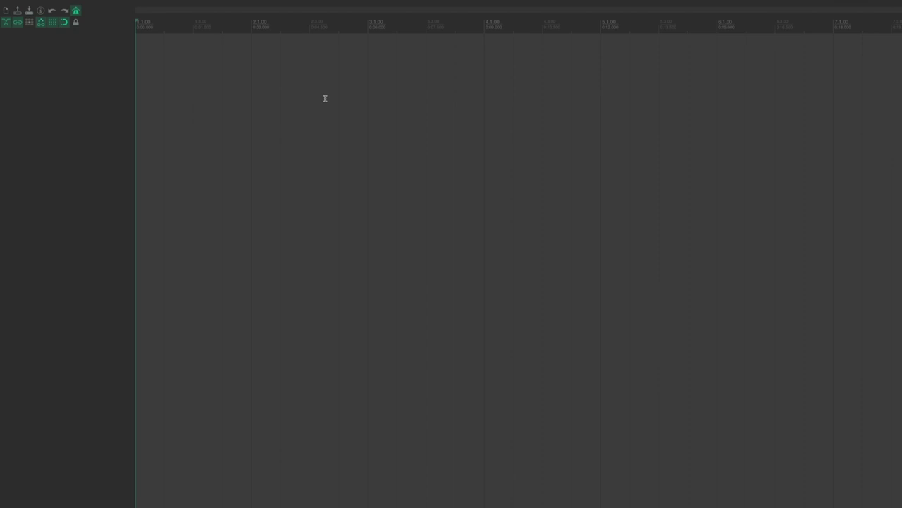
right_click(76, 12)
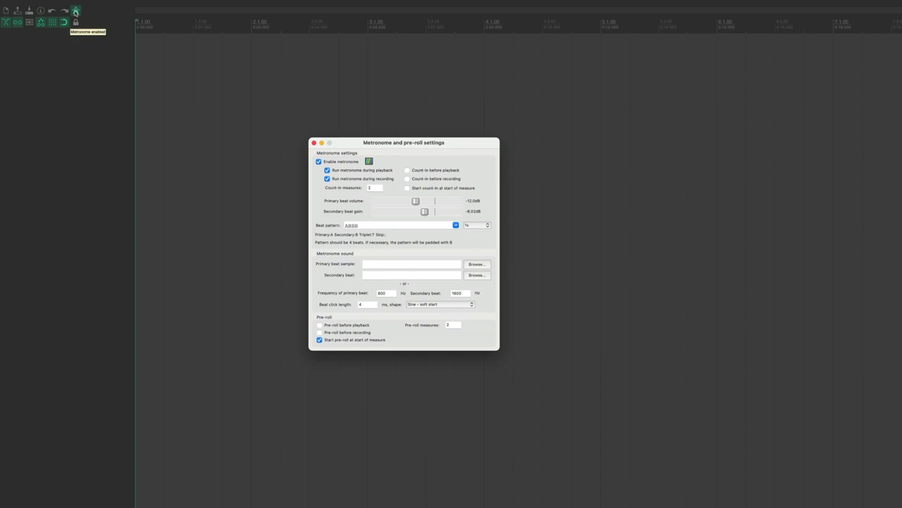
key(Escape)
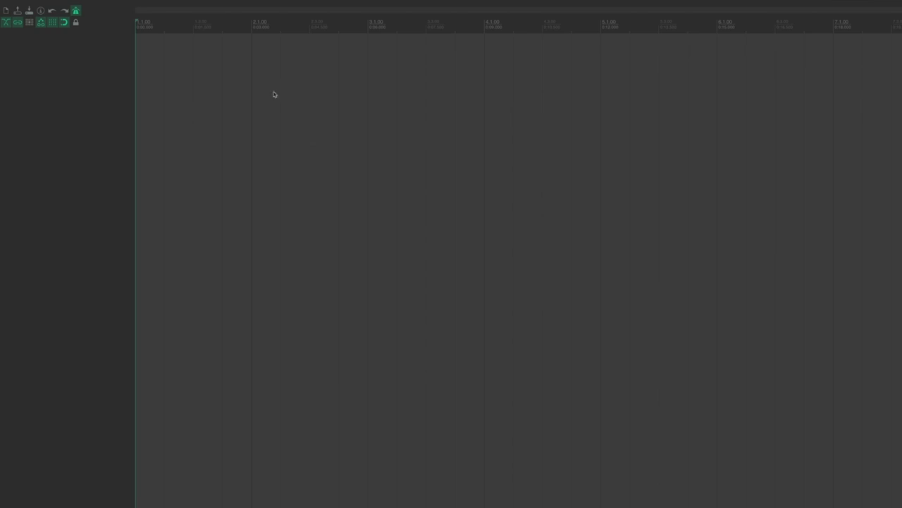
key(shift+F1)
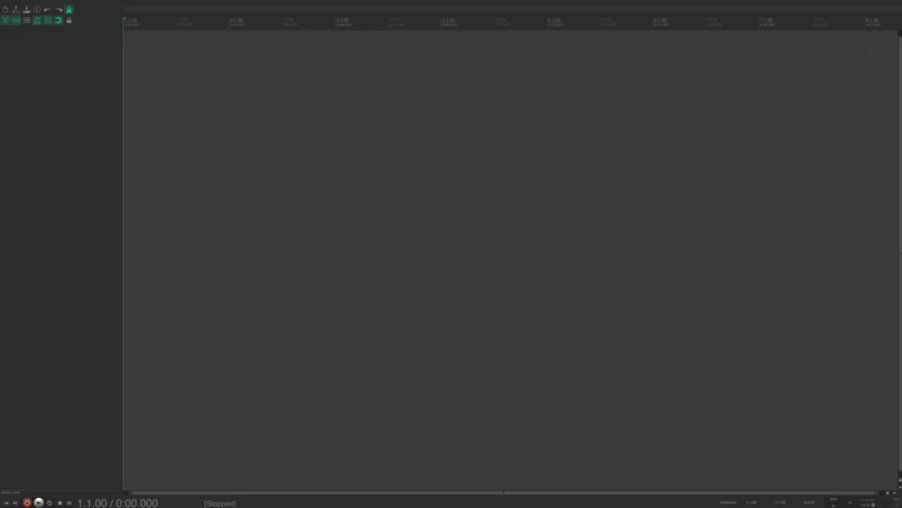
Find the action "Options: Show metronome/pre-roll settings" in the actions list and assign it the shortcut Cmd+Shift+E.
key(shift+slash)
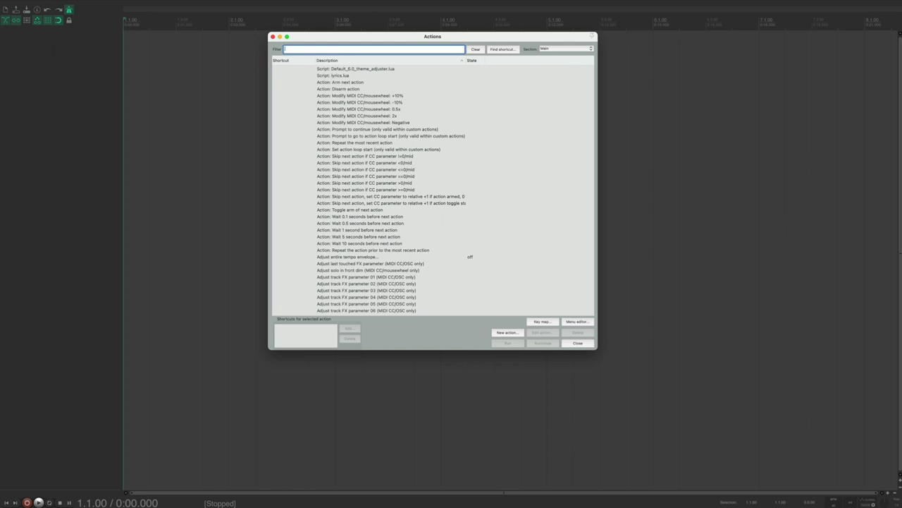
text(metronome)
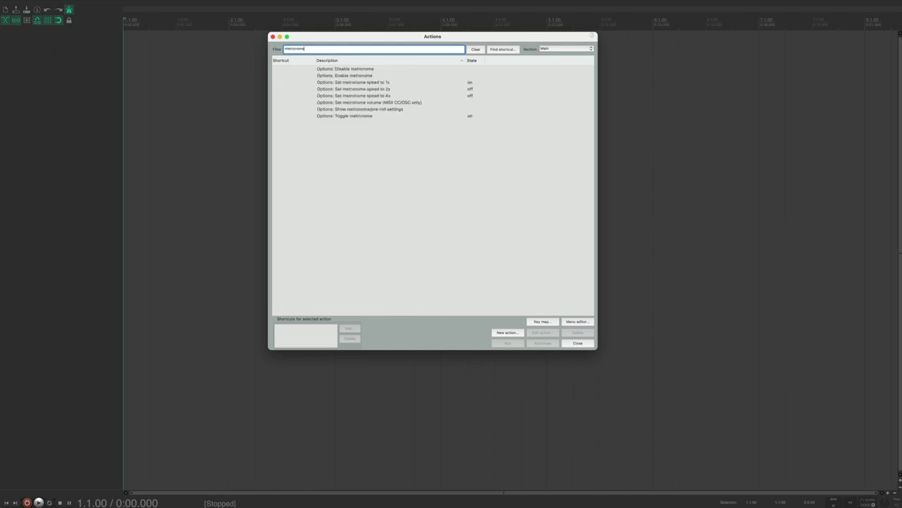
click(386, 110)
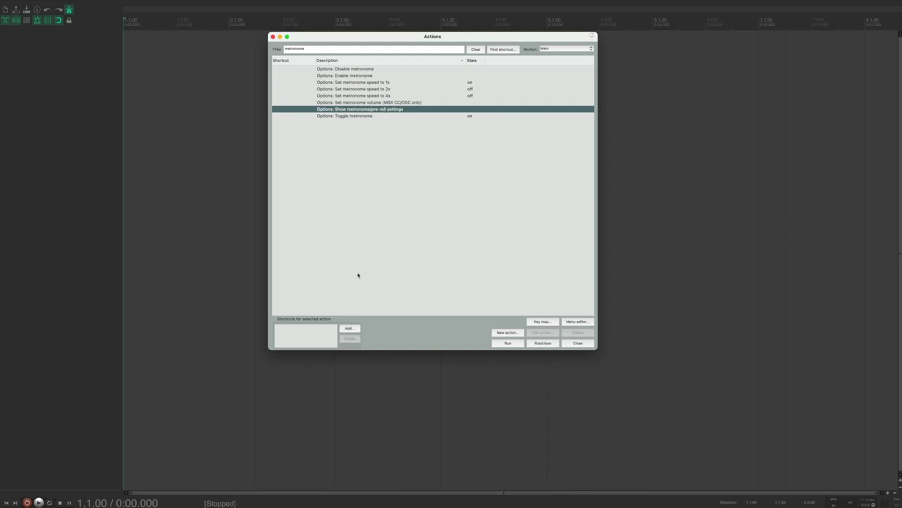
click(348, 328)
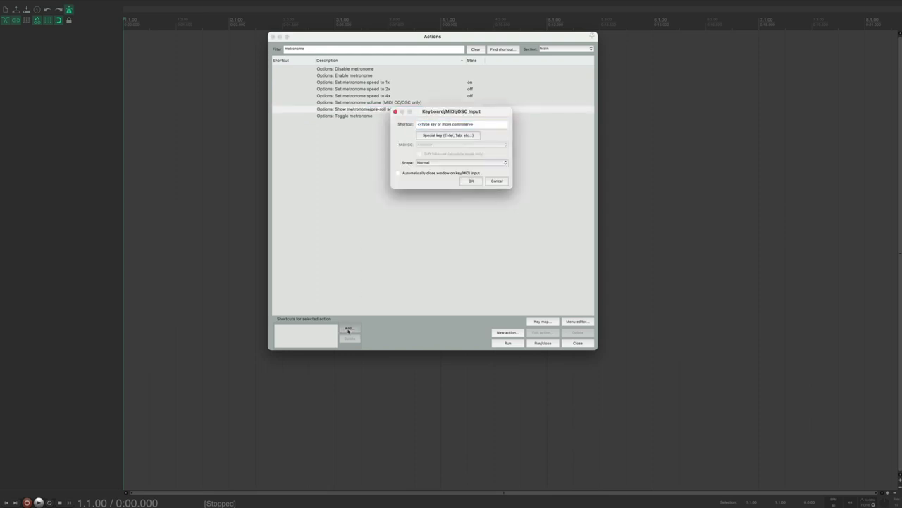
key(super+shift+e)
click(471, 181)
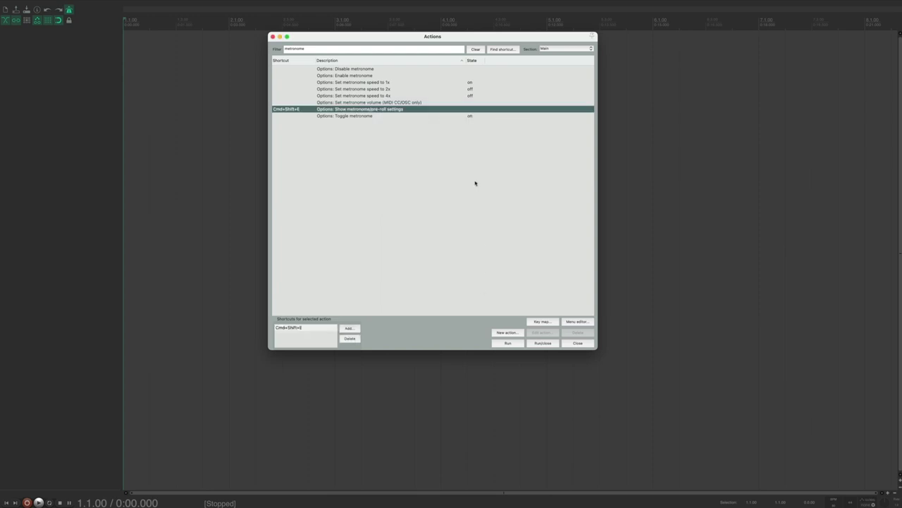
Close the actions list and test Cmd+Shift+E by bringing up the metronome and pre-roll settings.
click(578, 343)
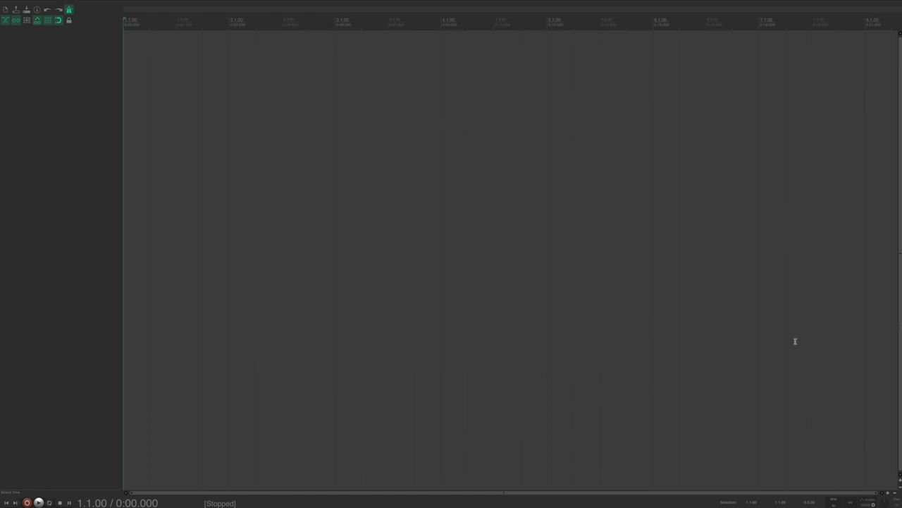
key(super+shift+e)
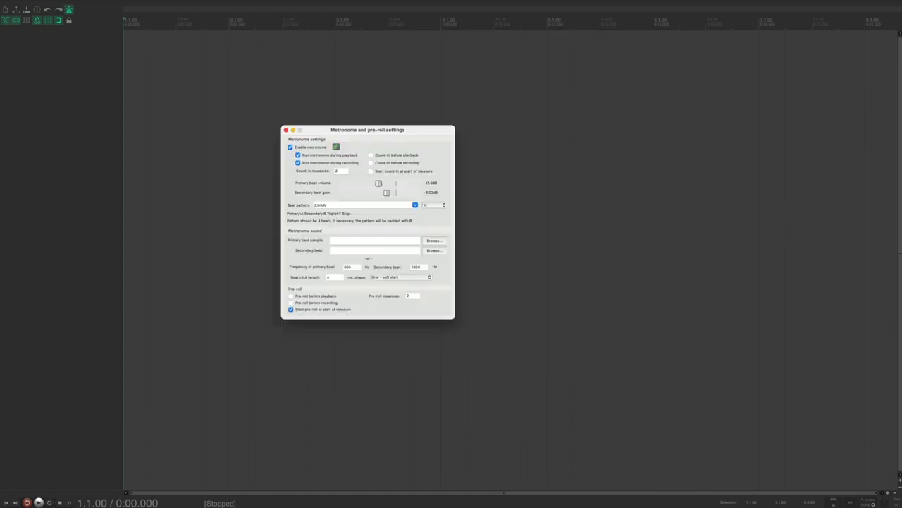
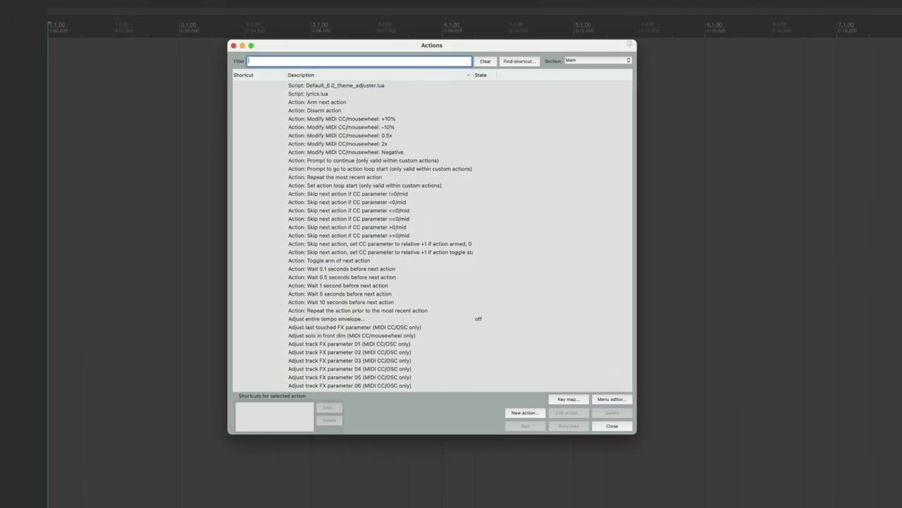
Find the action "Transport: Go to start of project" and remove its Home and W shortcuts.
text(transport home)
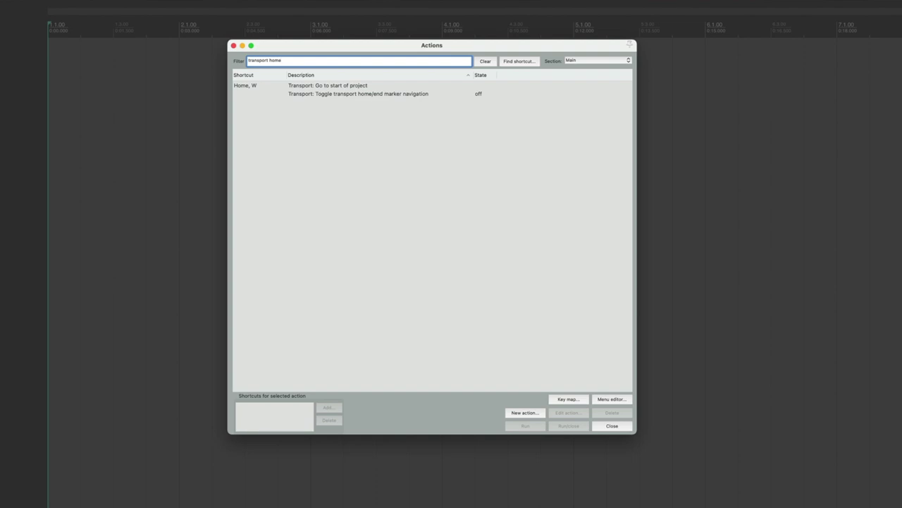
click(328, 85)
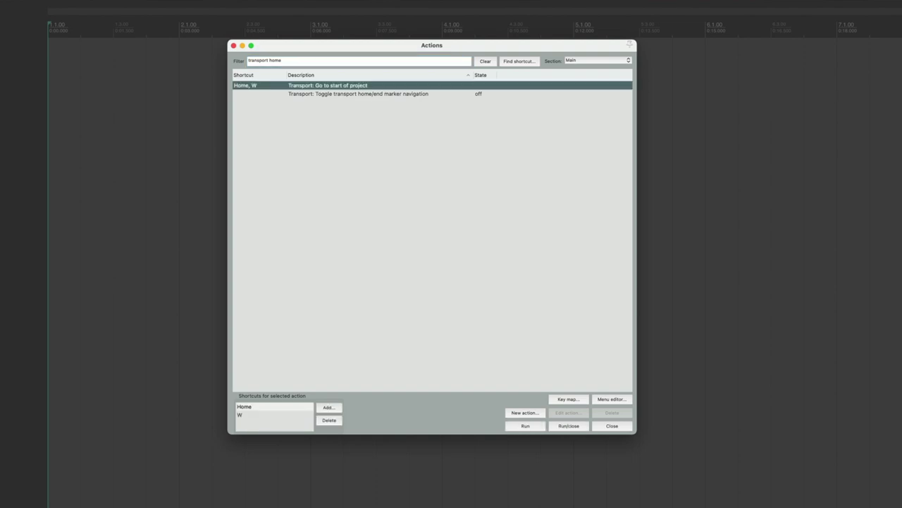
shift+click(273, 416)
click(336, 421)
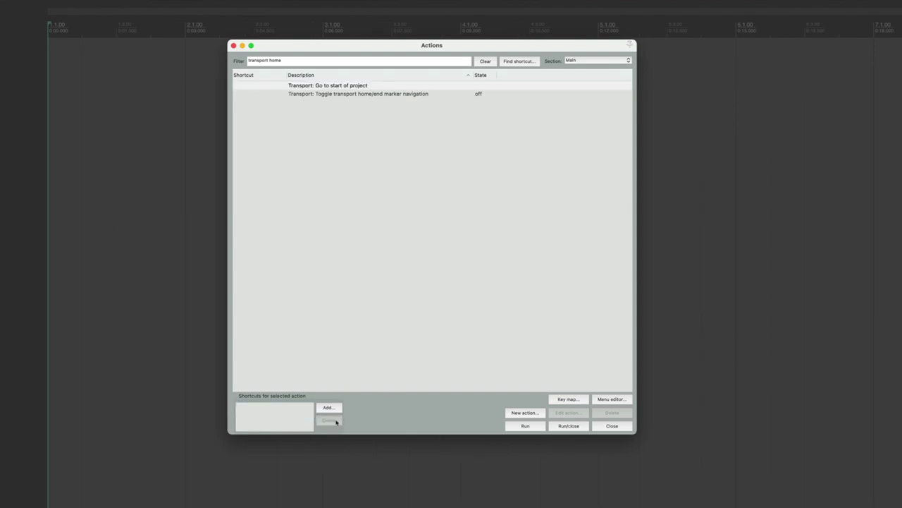
Assign Return as the shortcut for "Transport: Go to start of project", close the actions list, and briefly start and stop playback.
click(329, 408)
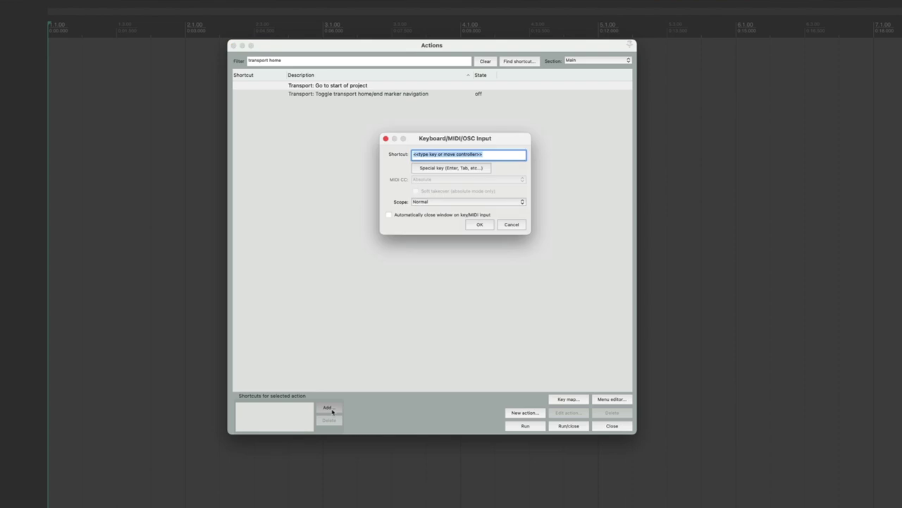
key(Return)
click(480, 224)
click(611, 426)
key(space)
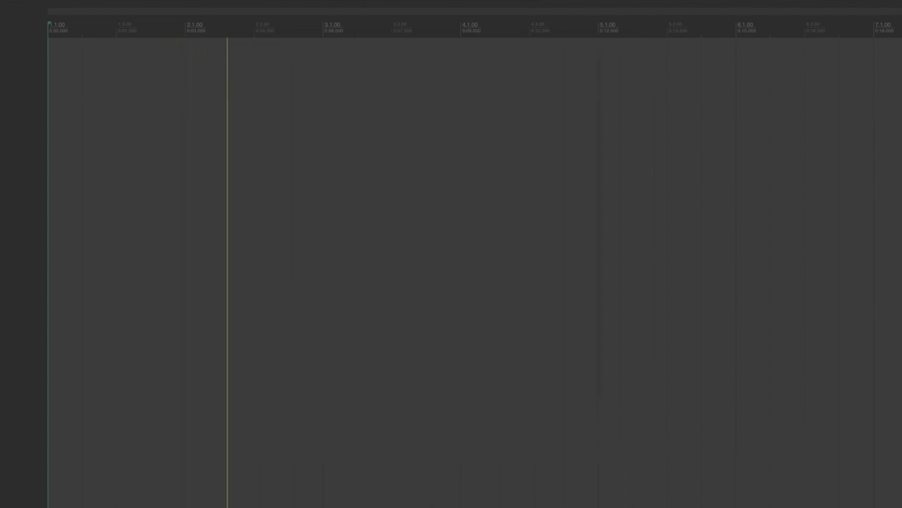
key(space)
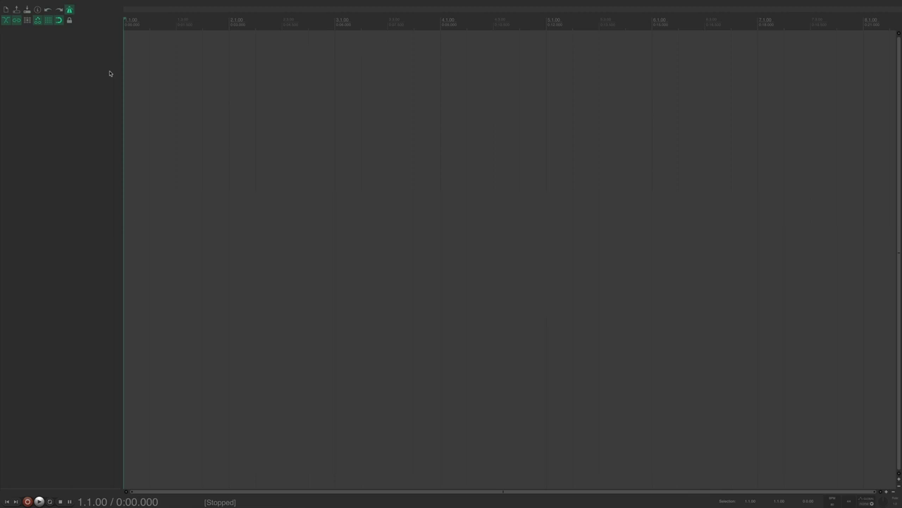
Check the available insert commands, and show the Media Explorer and hide it again.
click(99, 5)
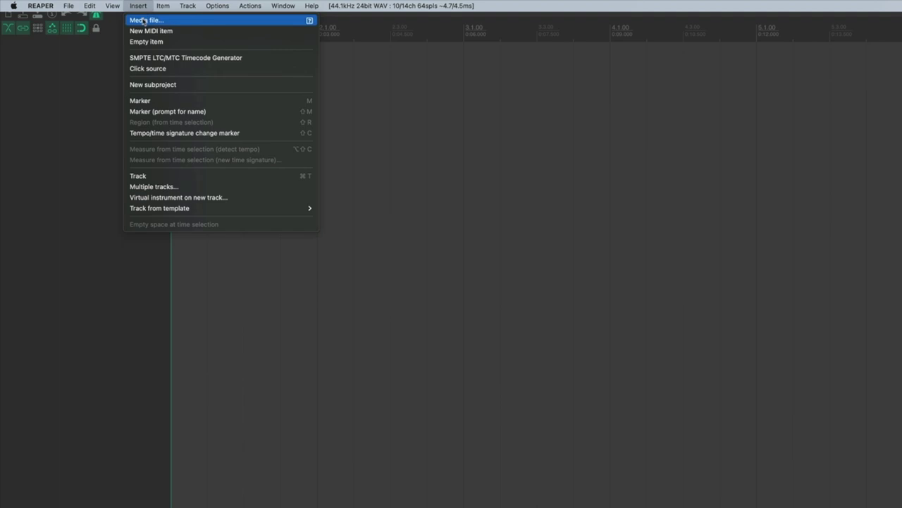
key(Escape)
drag(882, 205, 41, 81)
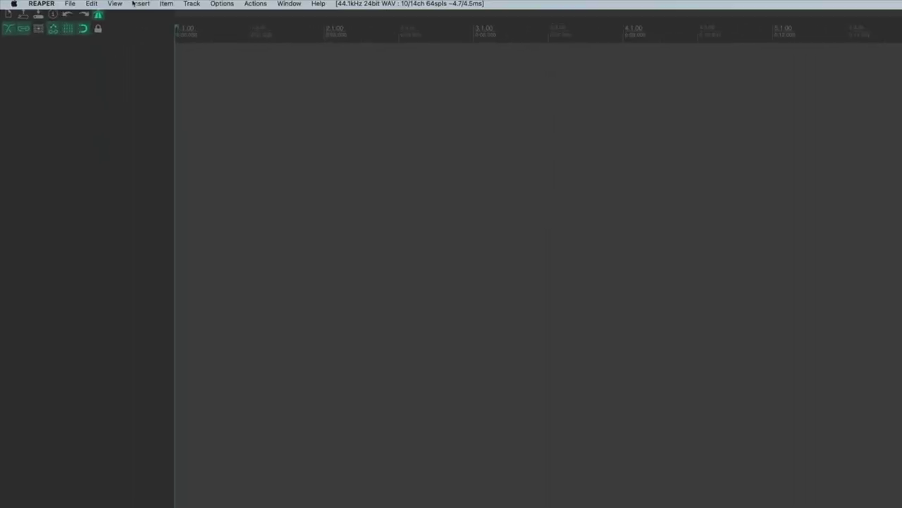
click(111, 6)
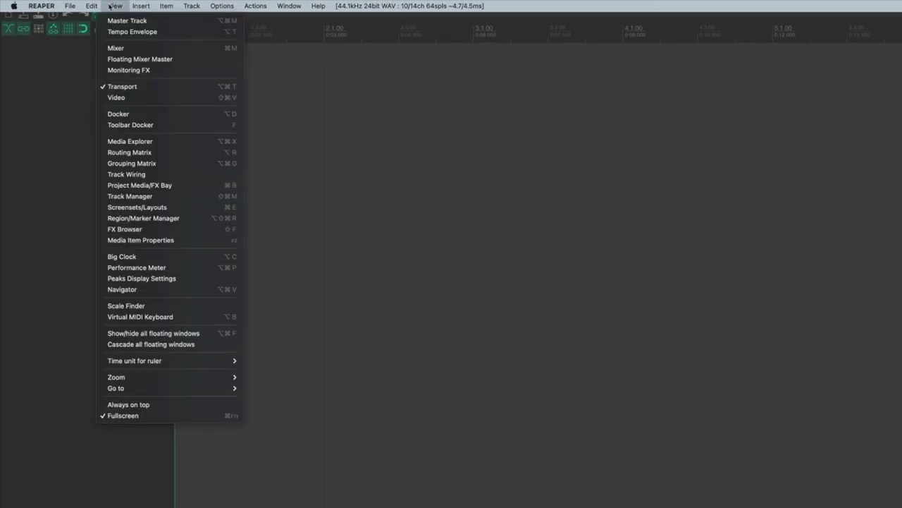
click(130, 141)
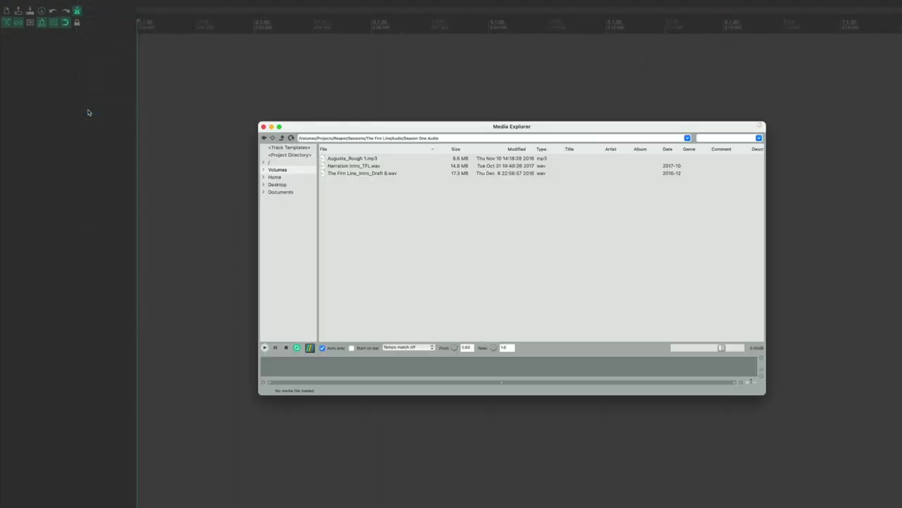
key(super+alt+x)
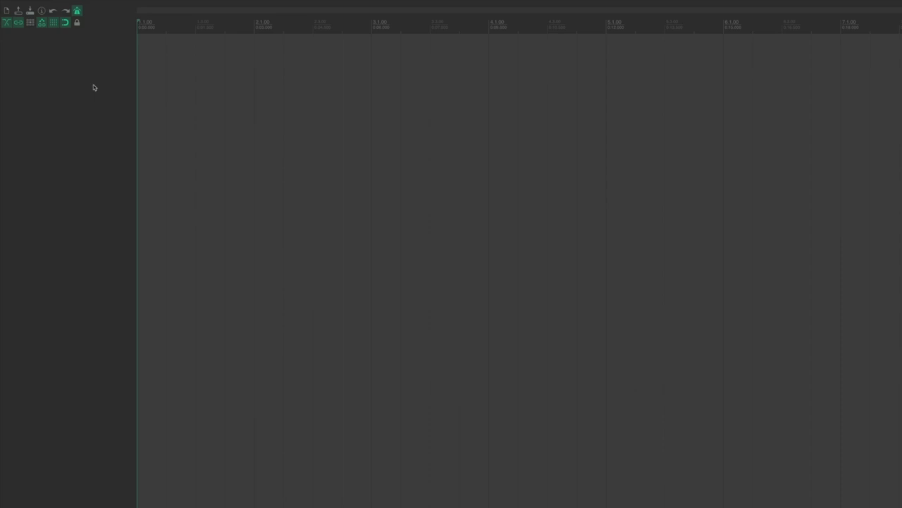
Find the action "Insert media files...", add the shortcut Opt+Q to it, and close the actions list.
key(question)
text(msert media)
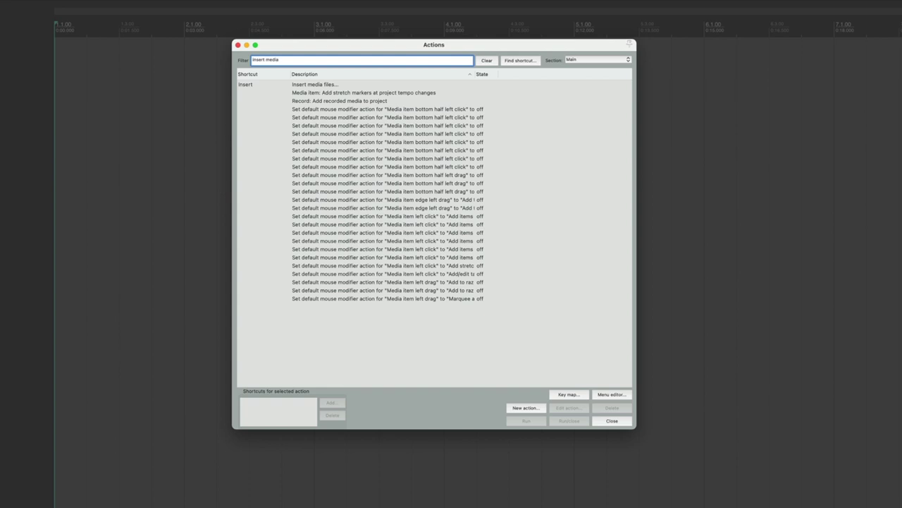
click(314, 84)
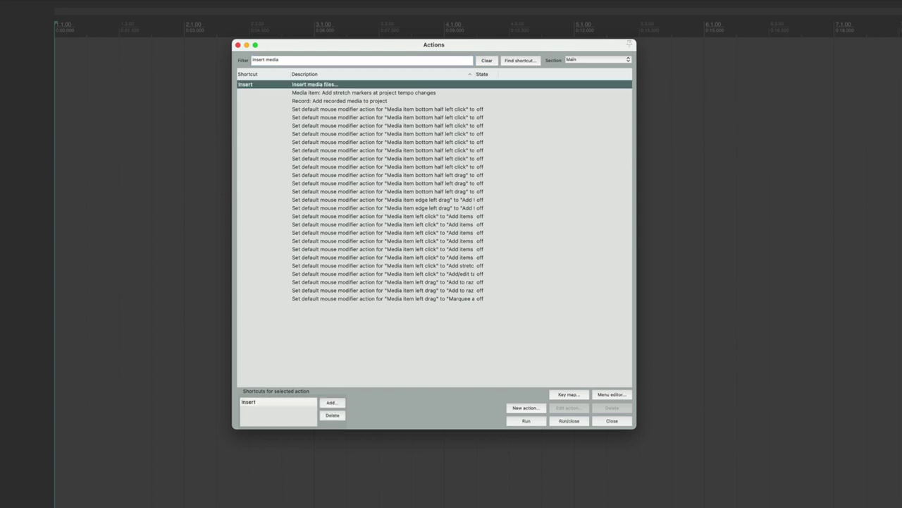
click(331, 403)
key(alt+q)
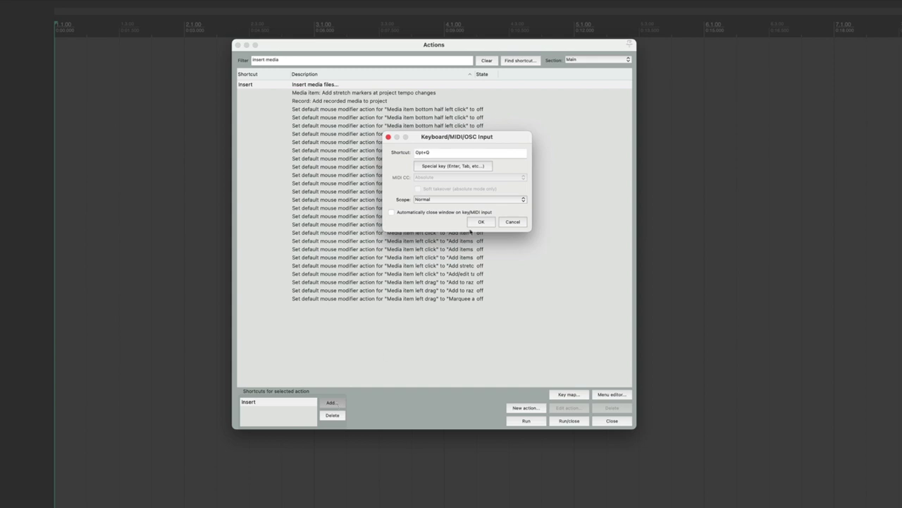
click(477, 224)
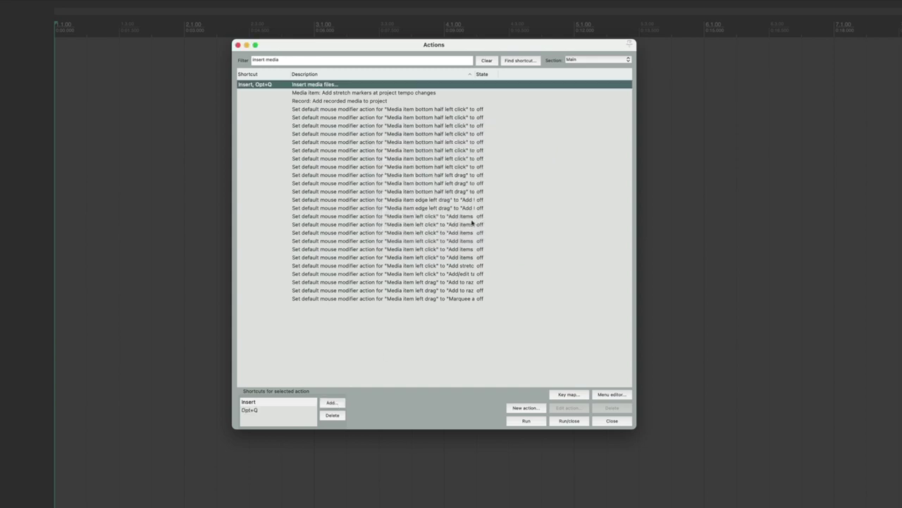
click(612, 420)
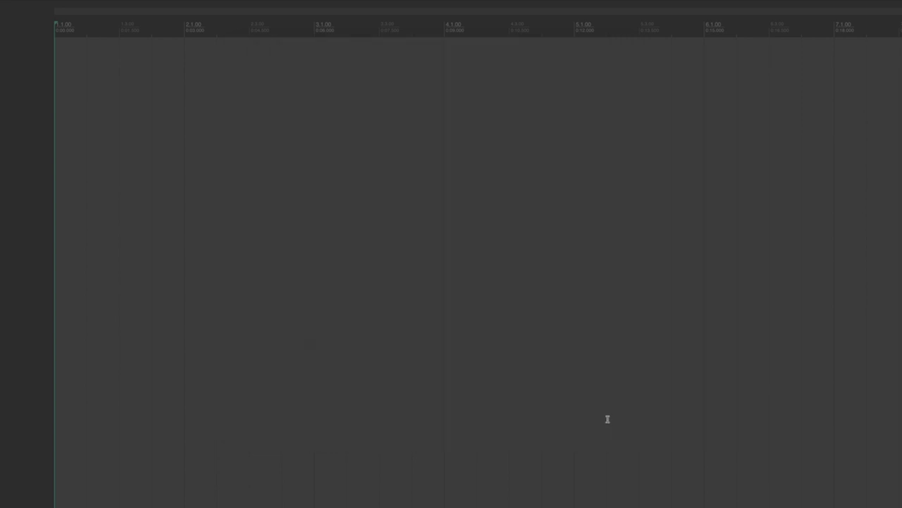
Insert "Narration Intro_TFL.wav" from Projects/Reaper/Sessions/The Firn Line/Audio/Season One Audio using Opt+Q, and return to the start of the project.
key(alt+q)
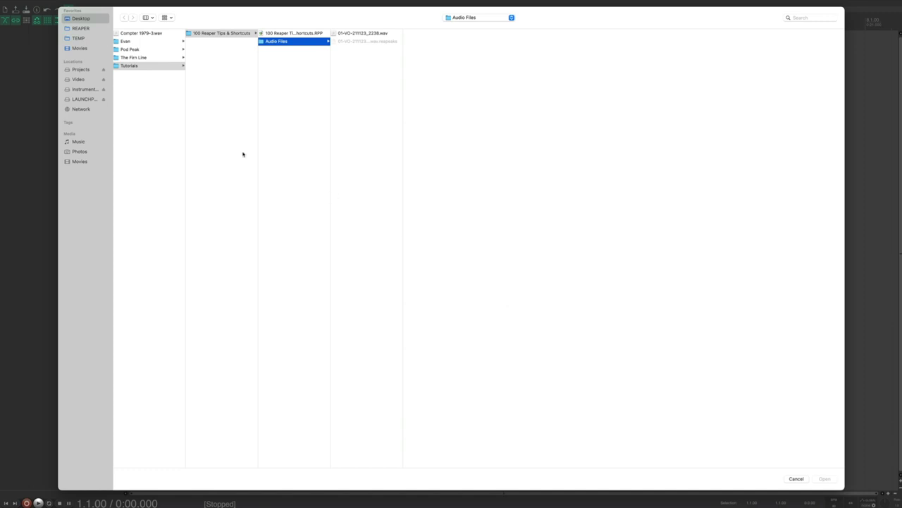
click(92, 71)
click(134, 75)
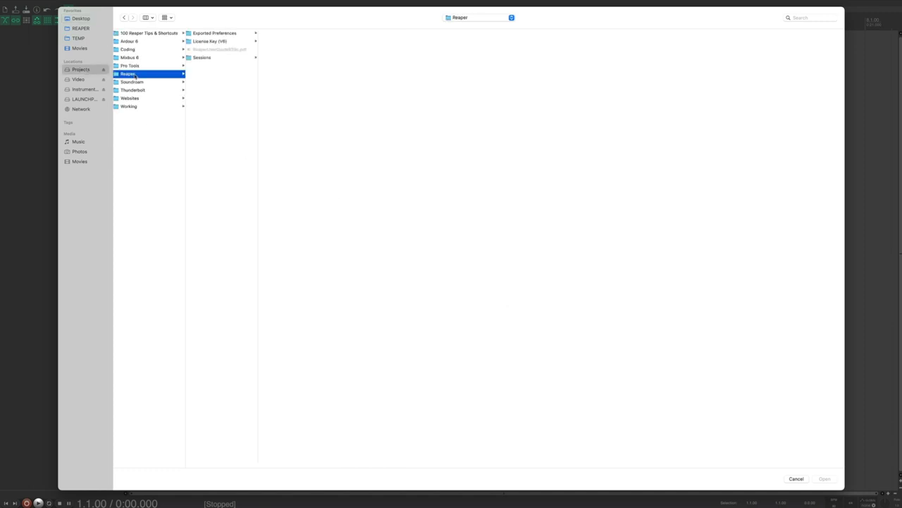
click(209, 58)
click(278, 73)
click(357, 41)
click(423, 42)
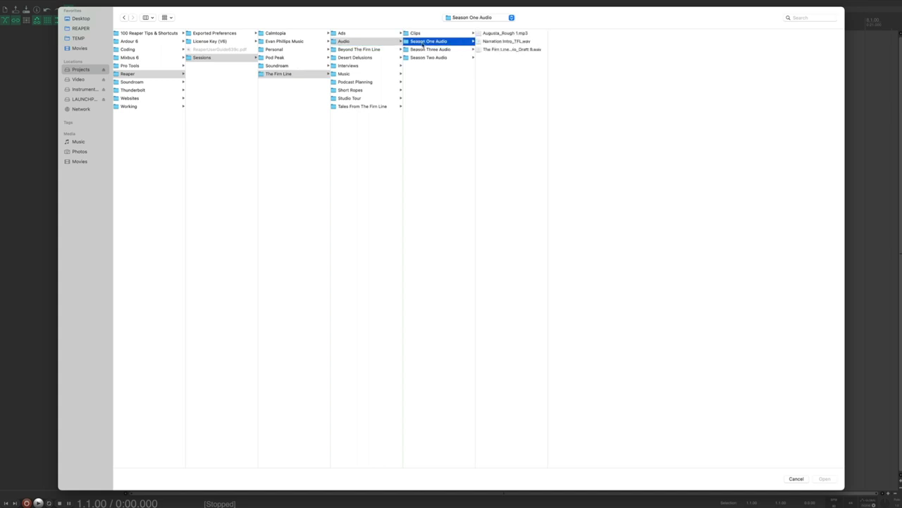
click(491, 43)
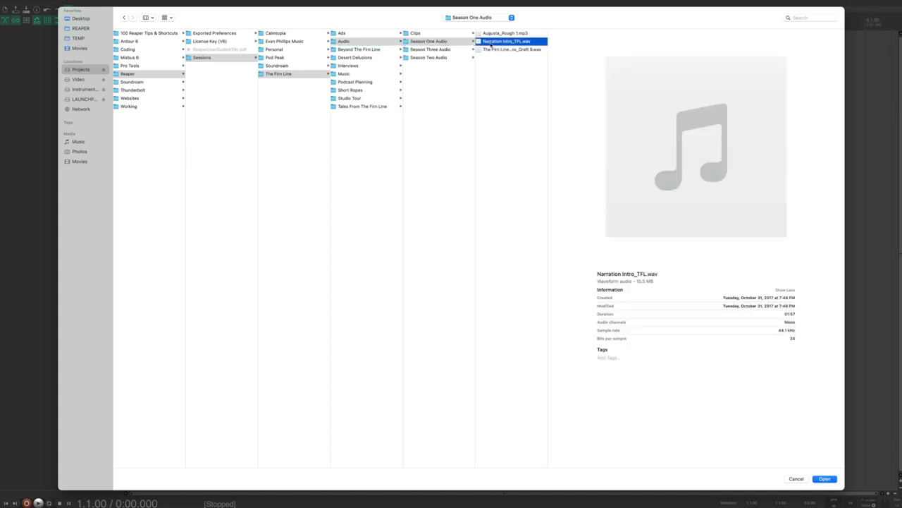
double_click(491, 43)
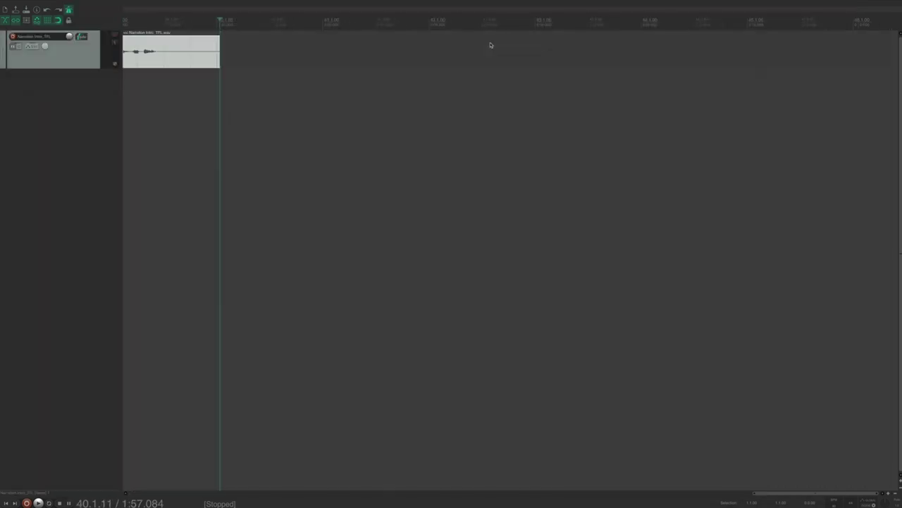
key(Home)
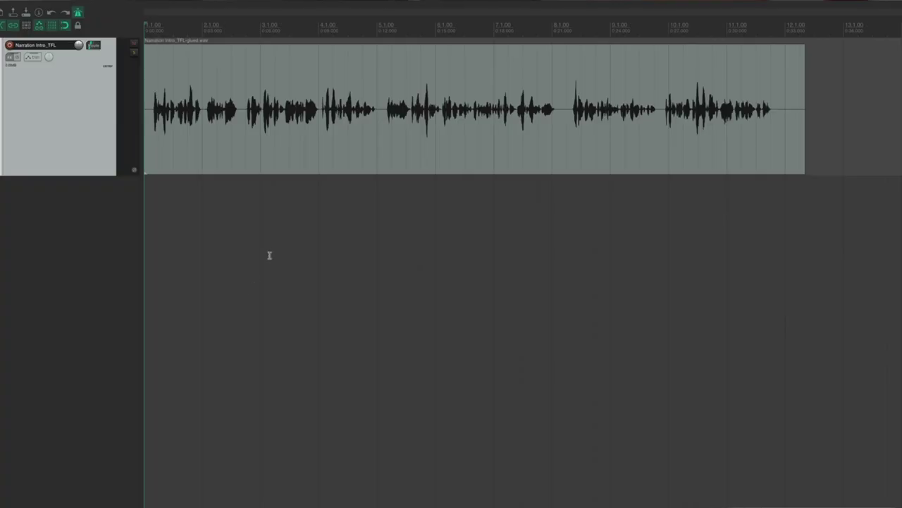
In the mouse modifier preferences, set the default action for the "double click" behavior of media items to "No action" and apply it.
double_click(287, 156)
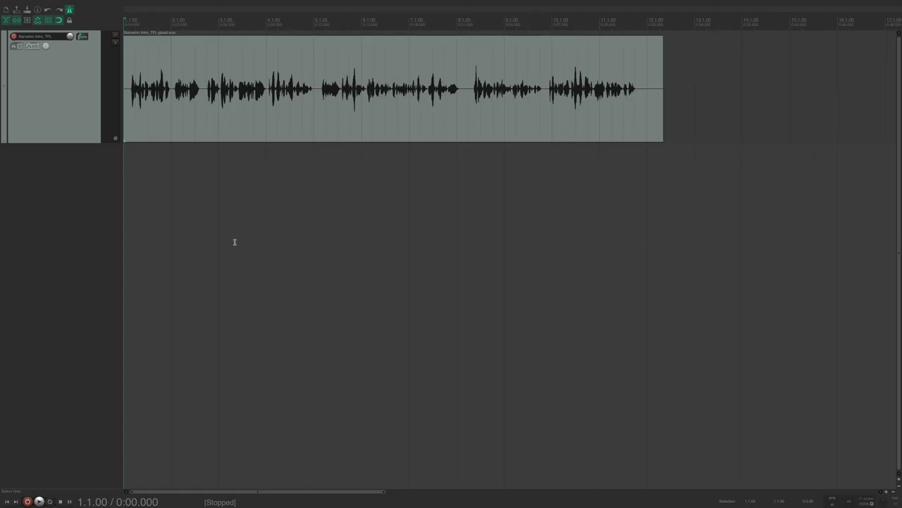
key(super+comma)
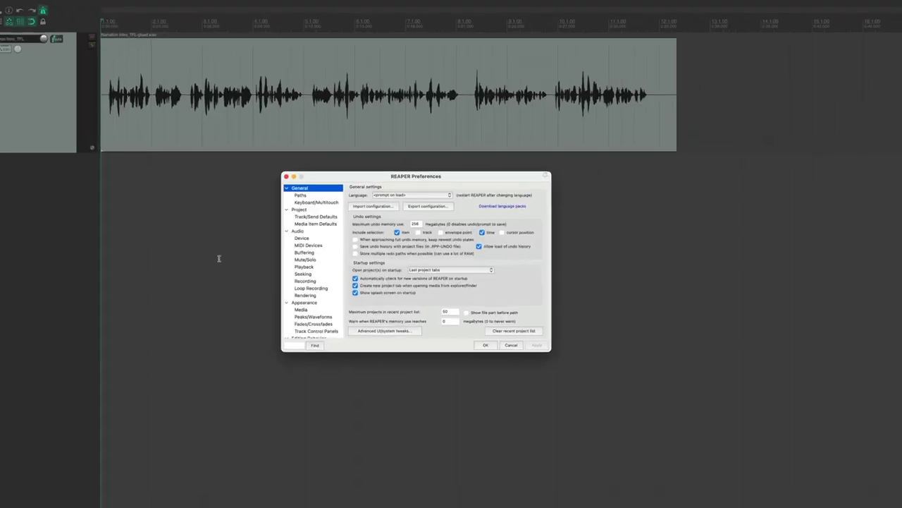
scroll(283, 305, down, 5)
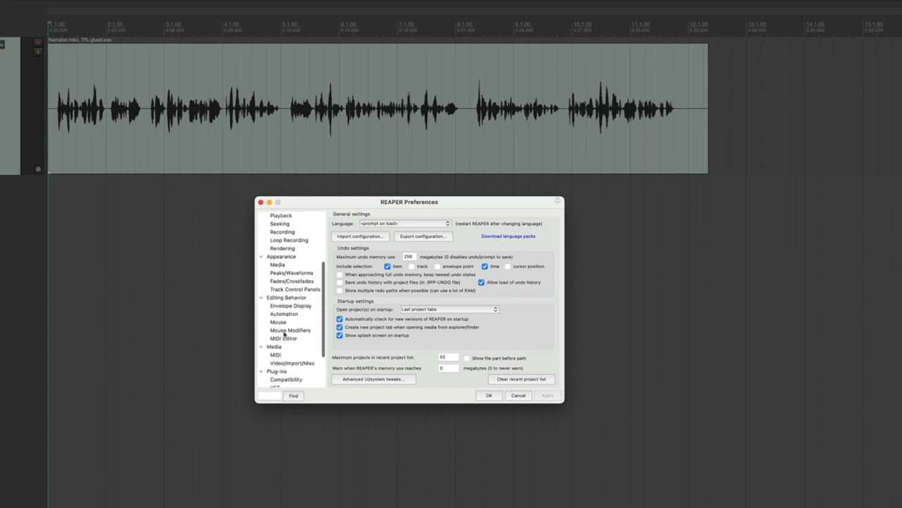
click(288, 330)
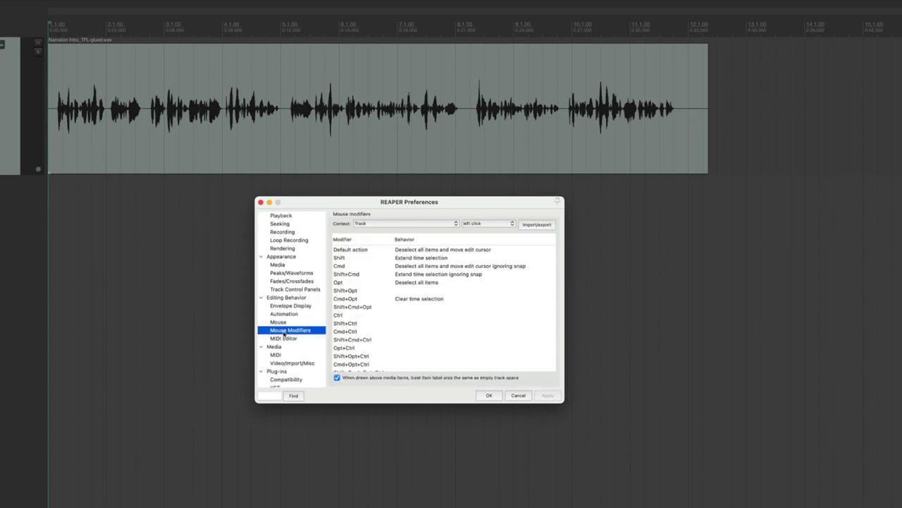
click(392, 224)
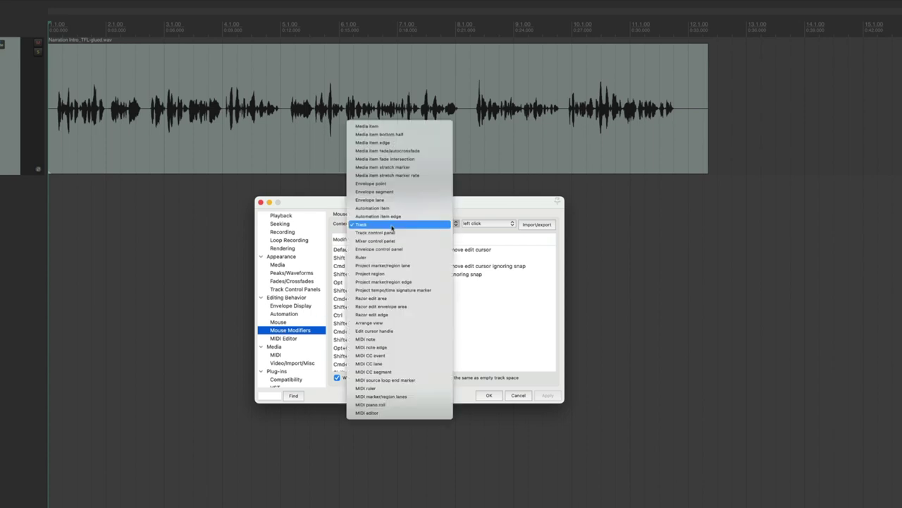
click(380, 125)
click(478, 225)
click(476, 241)
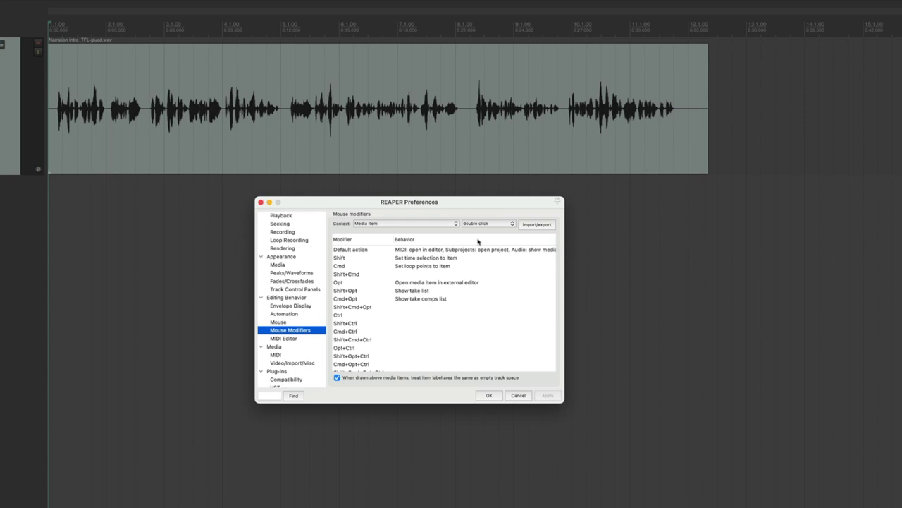
double_click(426, 251)
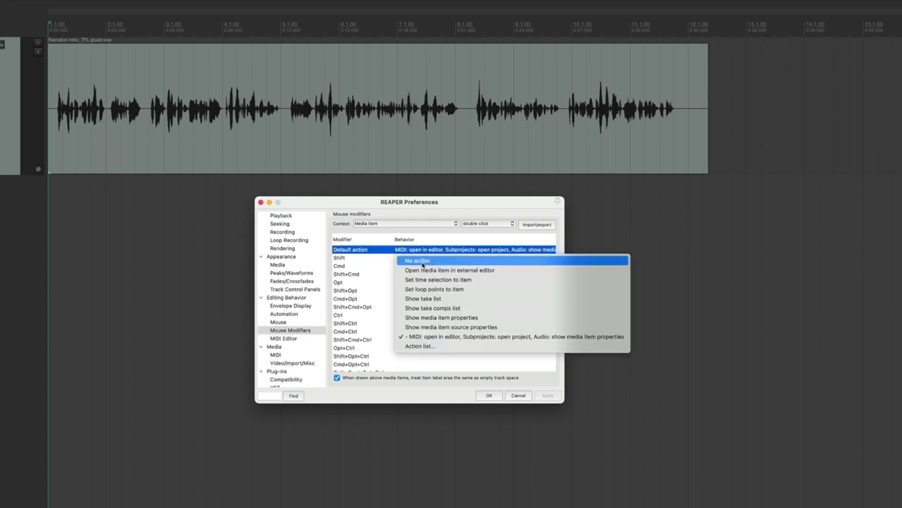
click(424, 263)
click(548, 395)
click(500, 396)
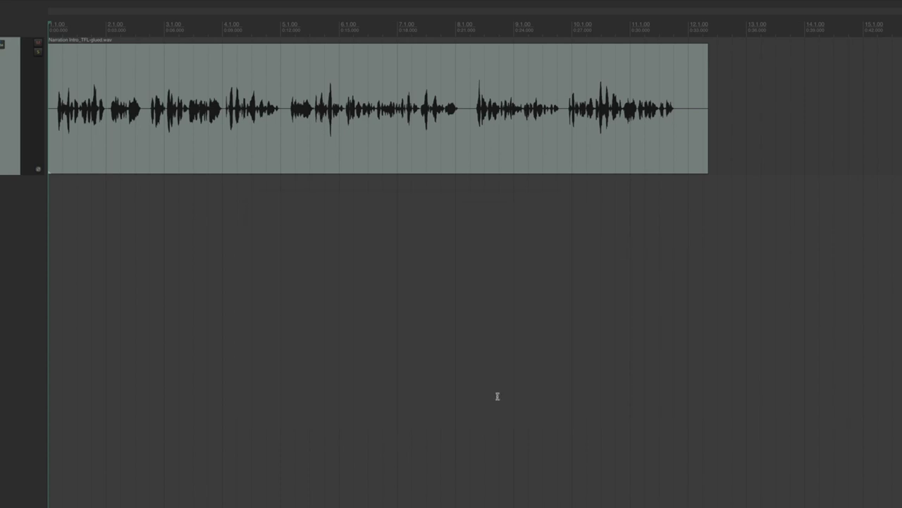
Test the changed mouse behavior on the narration item and look at the item commands.
click(296, 161)
click(296, 161)
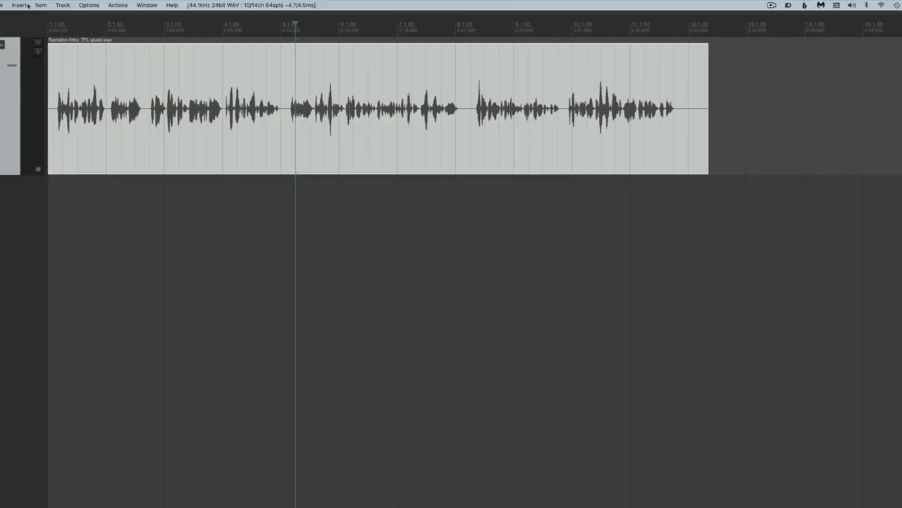
click(39, 5)
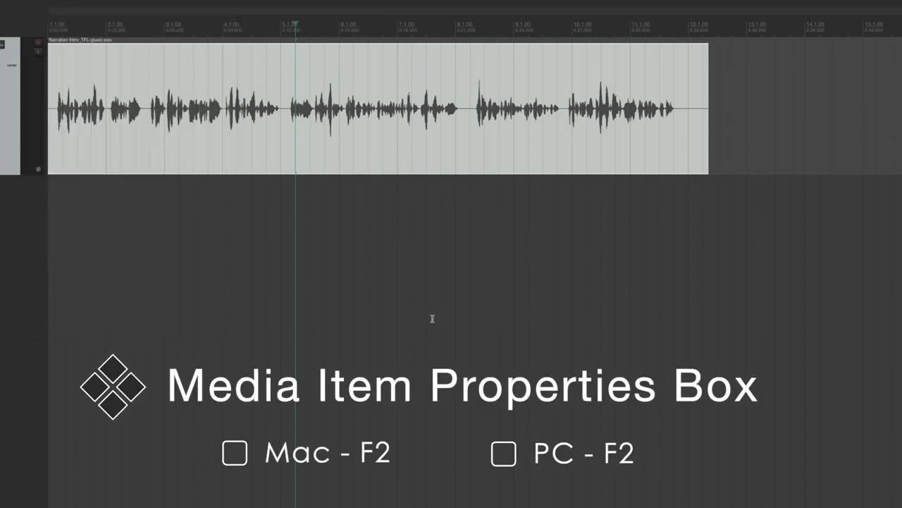
Open the item properties of the narration item, close them, and reopen them from the item's commands.
key(F2)
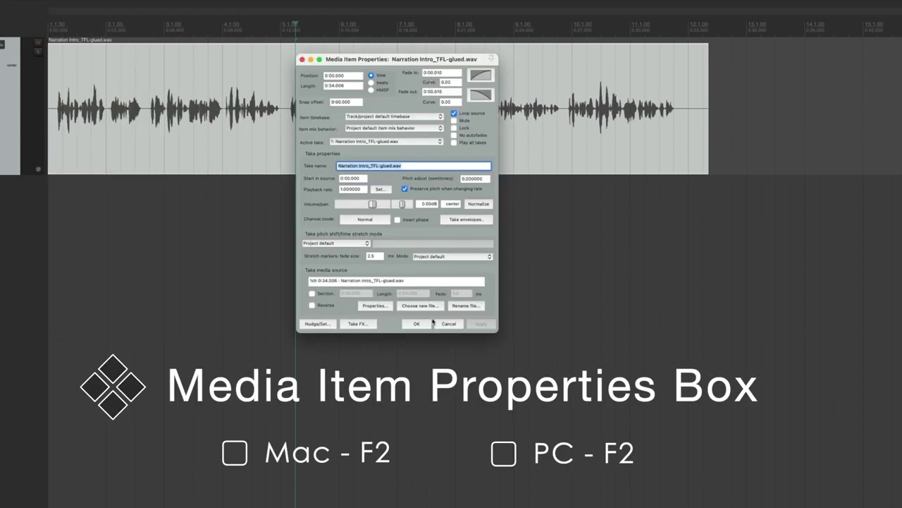
key(Escape)
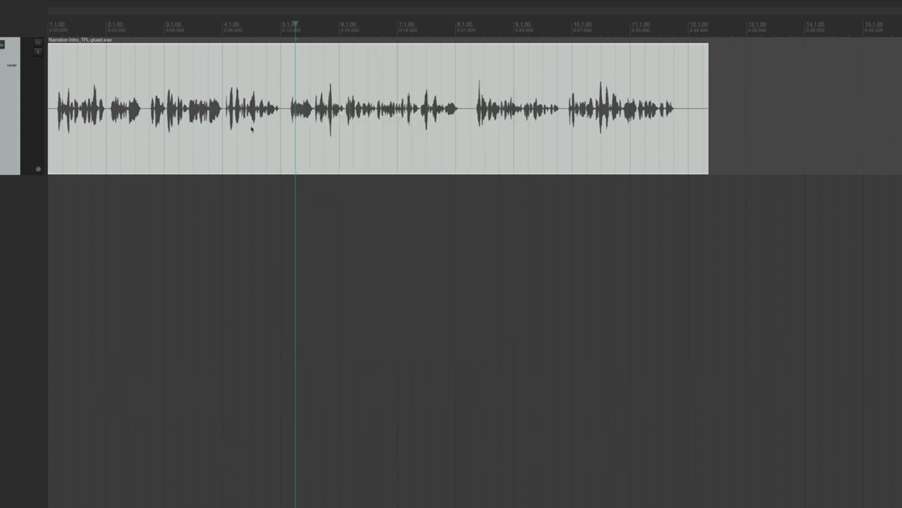
right_click(251, 129)
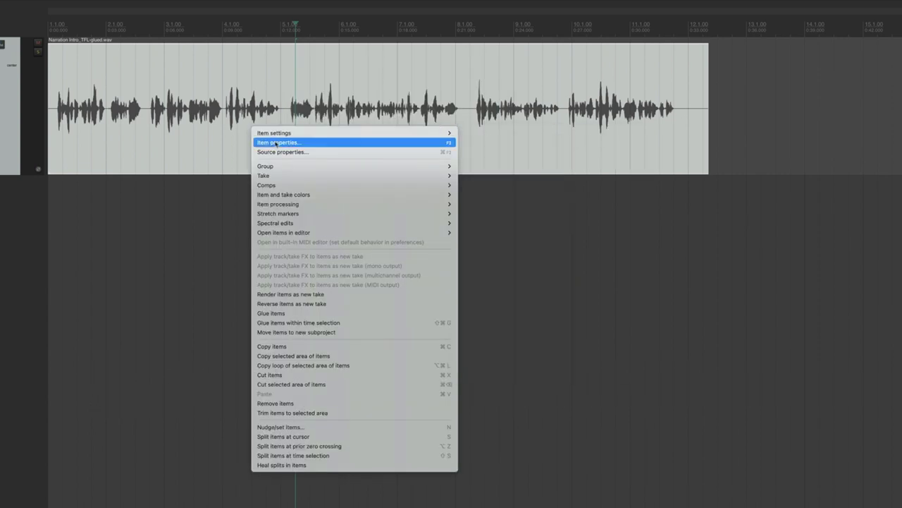
click(275, 143)
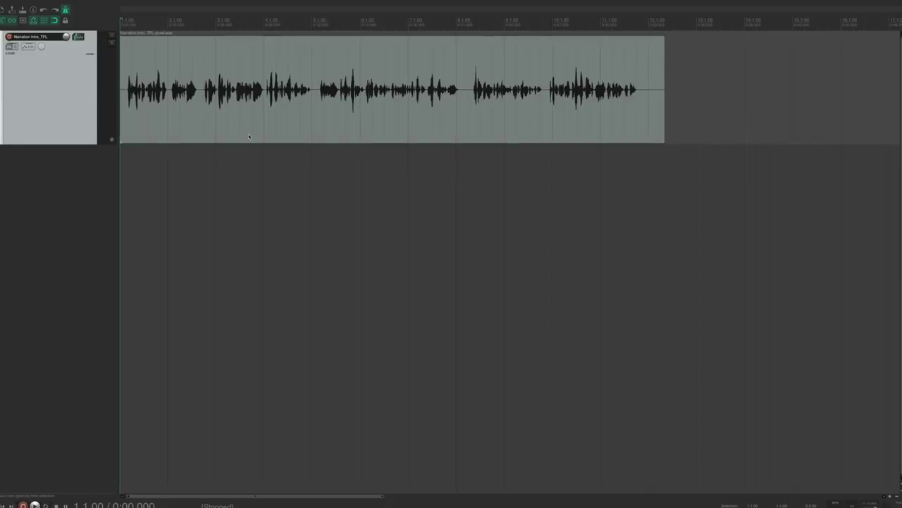
Examine the context commands of the narration item, the track, the empty track area, the transport and the ruler.
right_click(248, 136)
click(218, 202)
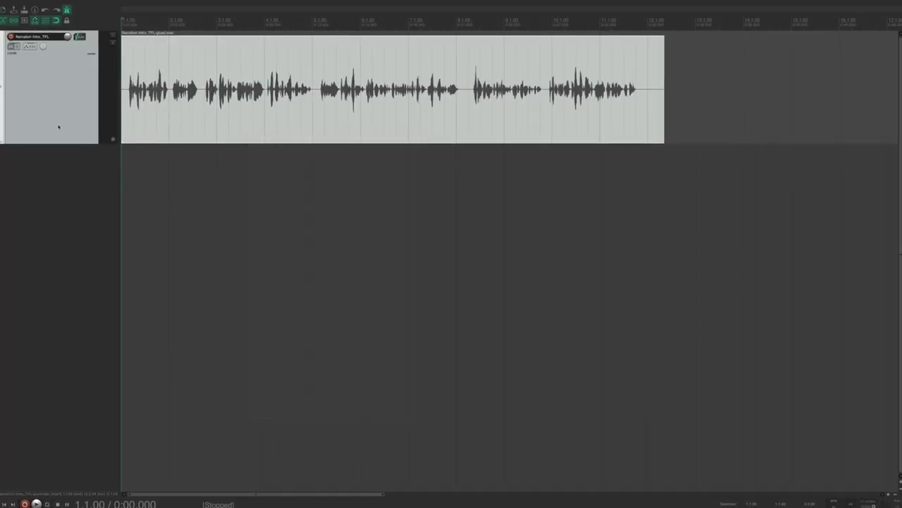
right_click(54, 124)
click(54, 212)
right_click(55, 212)
click(7, 232)
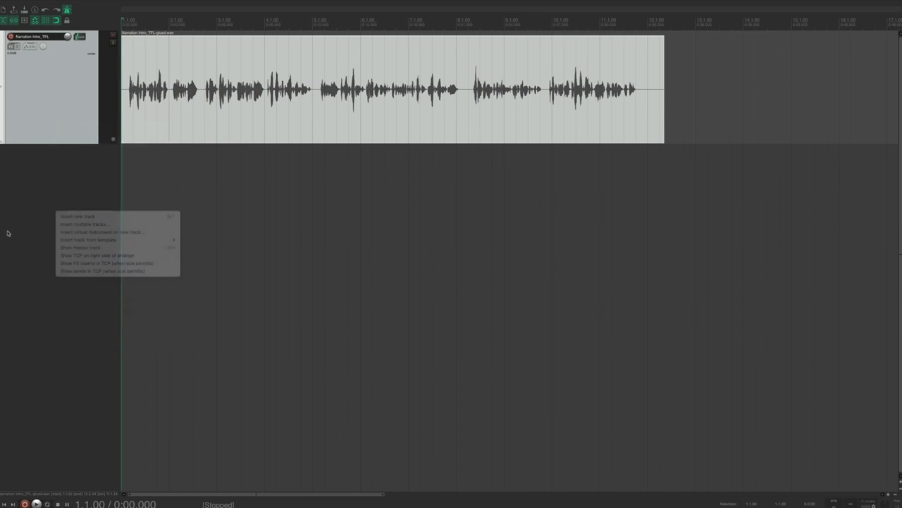
right_click(387, 502)
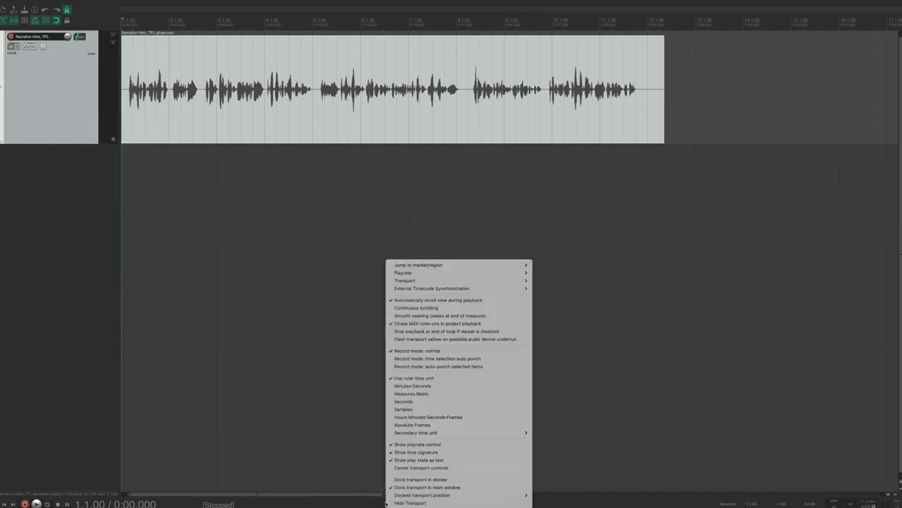
click(345, 465)
right_click(721, 25)
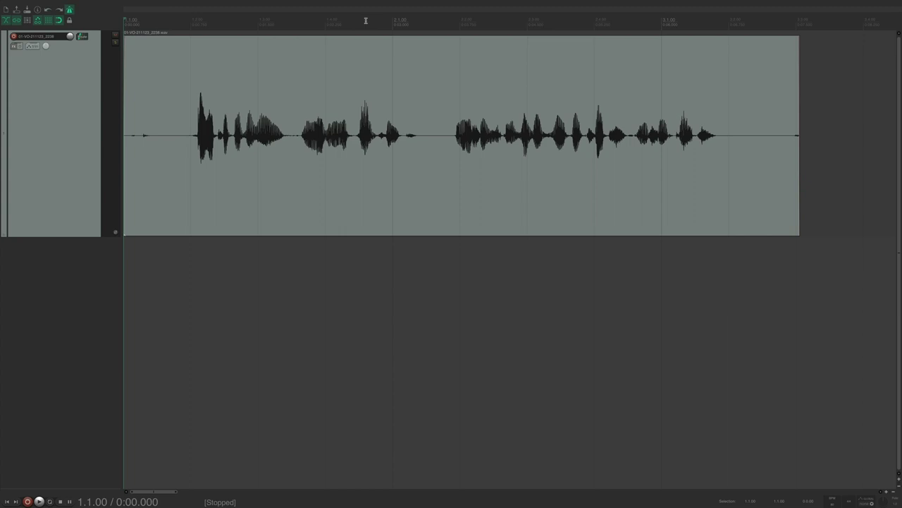
Place the edit cursor at 2.1.00 and test the mouse wheel's horizontal zoom direction.
click(392, 26)
scroll(395, 246, down, 2)
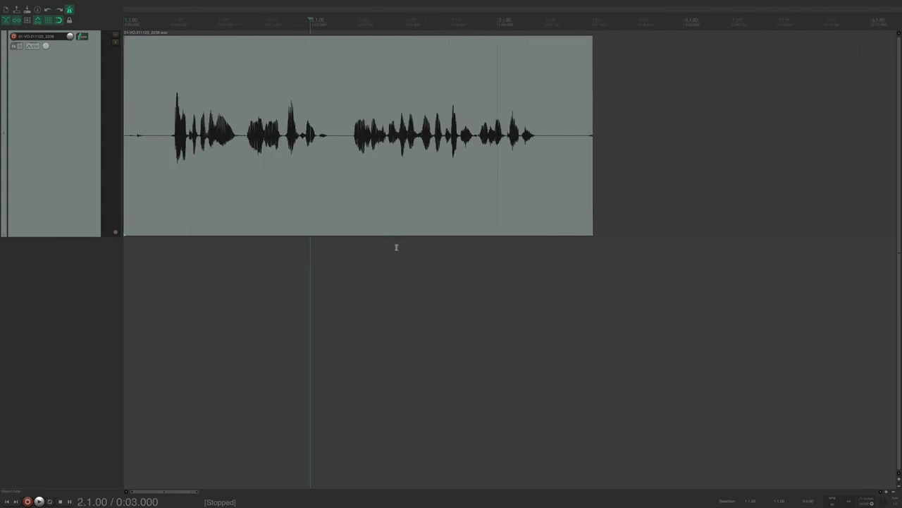
scroll(397, 247, down, 3)
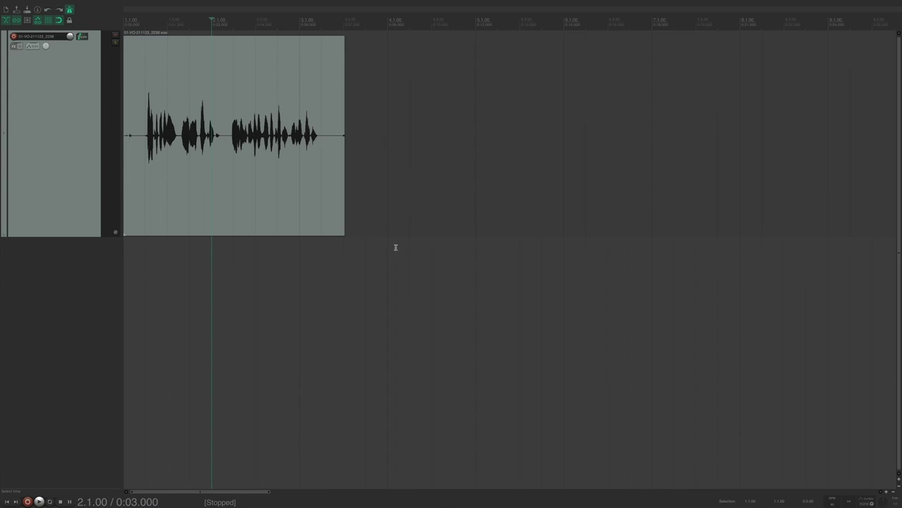
scroll(396, 247, up, 6)
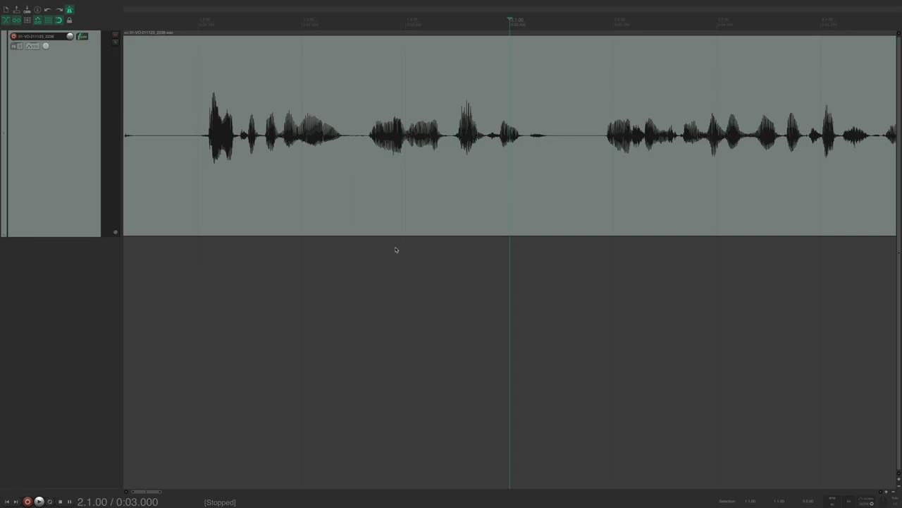
Find the mouse wheel's action, reassign Mousewheel to "View: Zoom horizontally reversed (MIDI CC relative/mousewheel)", override the existing mapping, and close the actions list.
key(question)
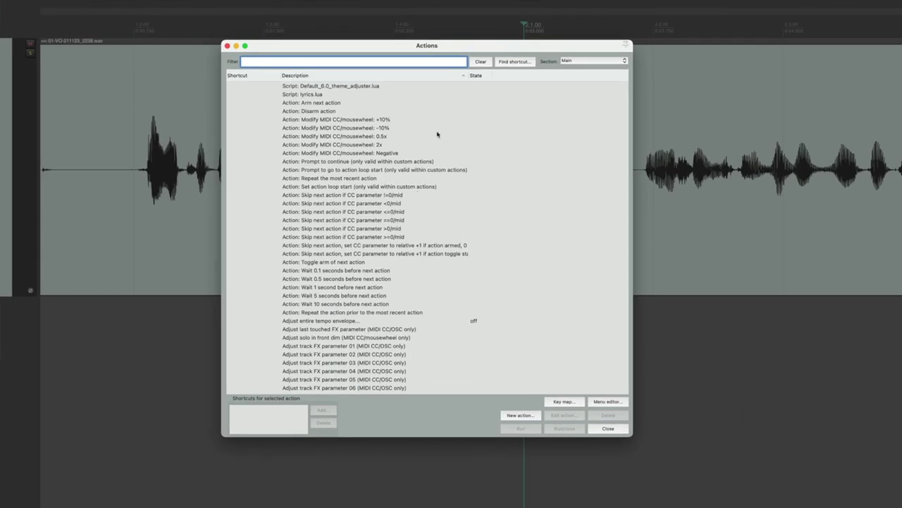
click(504, 62)
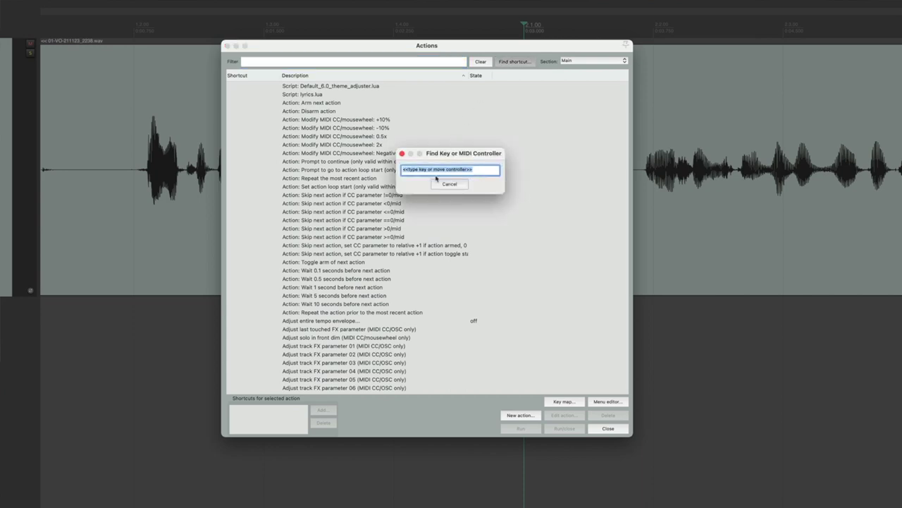
scroll(436, 178, down, 1)
scroll(436, 177, down, 3)
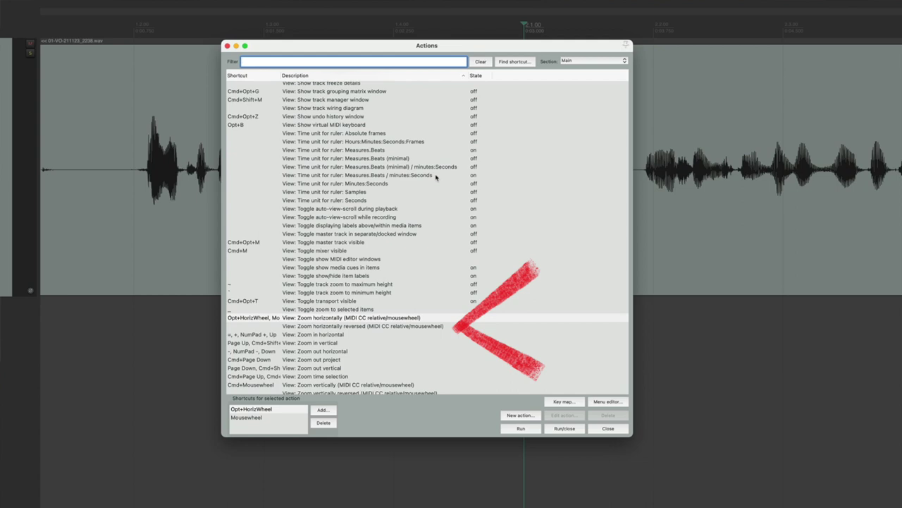
click(348, 329)
click(323, 410)
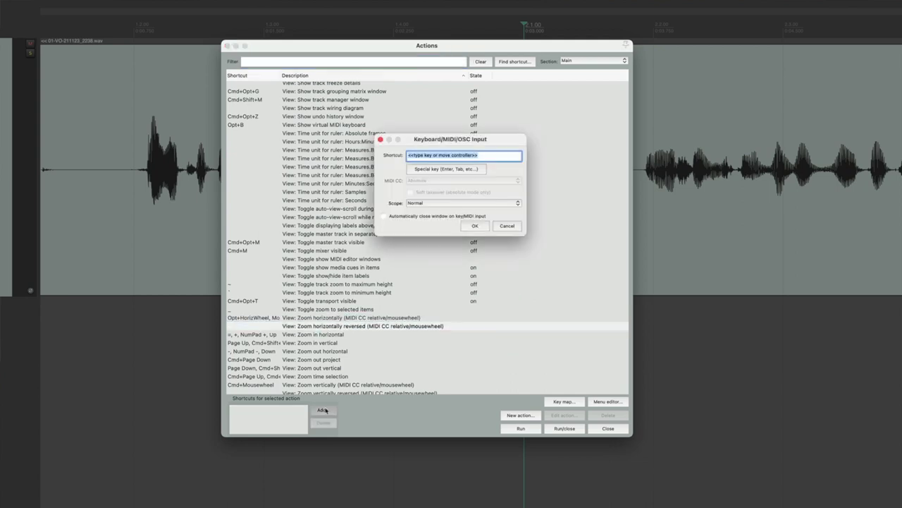
scroll(426, 156, down, 1)
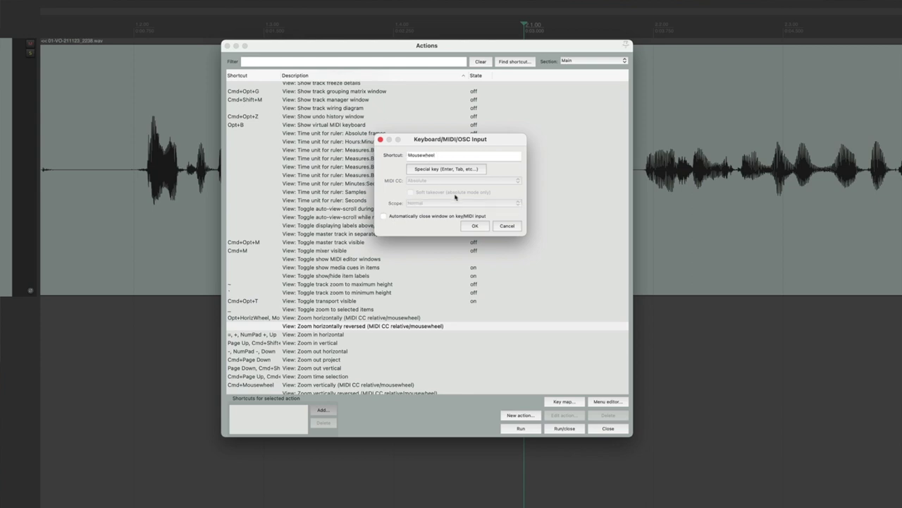
click(471, 225)
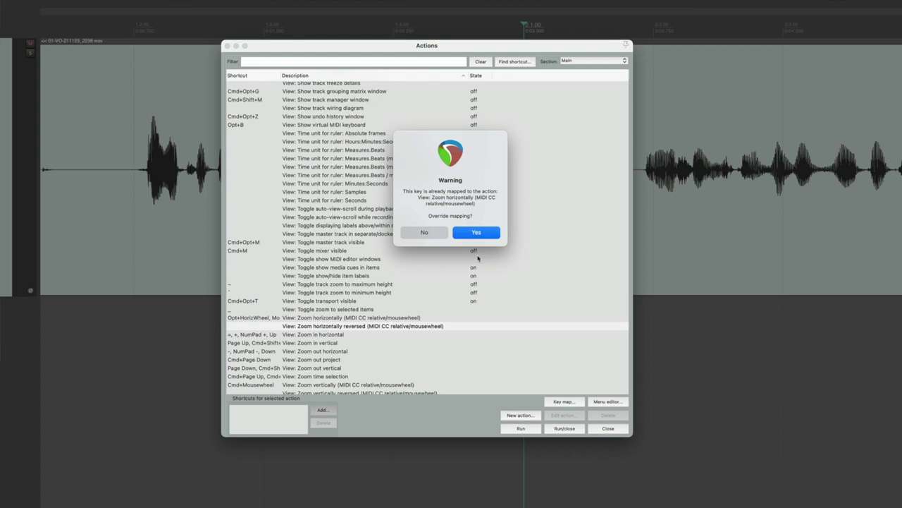
click(476, 231)
click(598, 428)
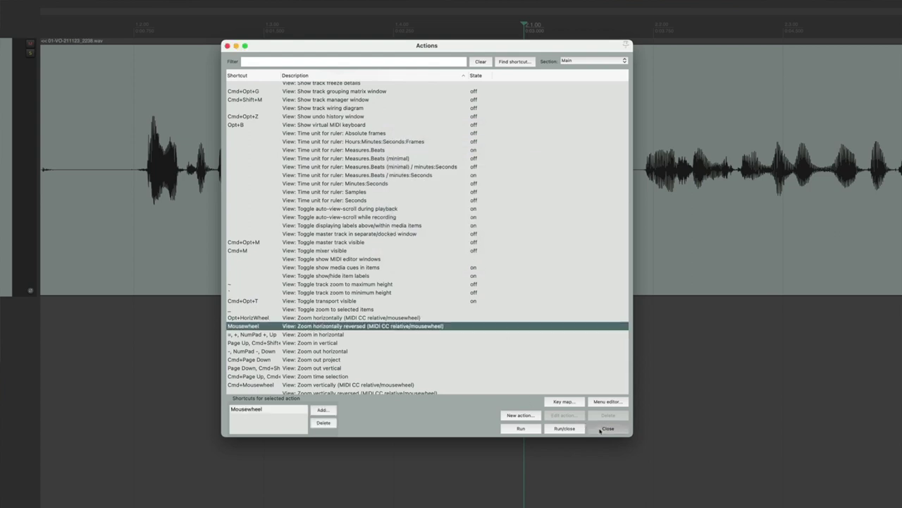
Test the reversed mouse wheel zoom by zooming in and out on the voice item.
scroll(496, 314, down, 2)
scroll(496, 314, down, 6)
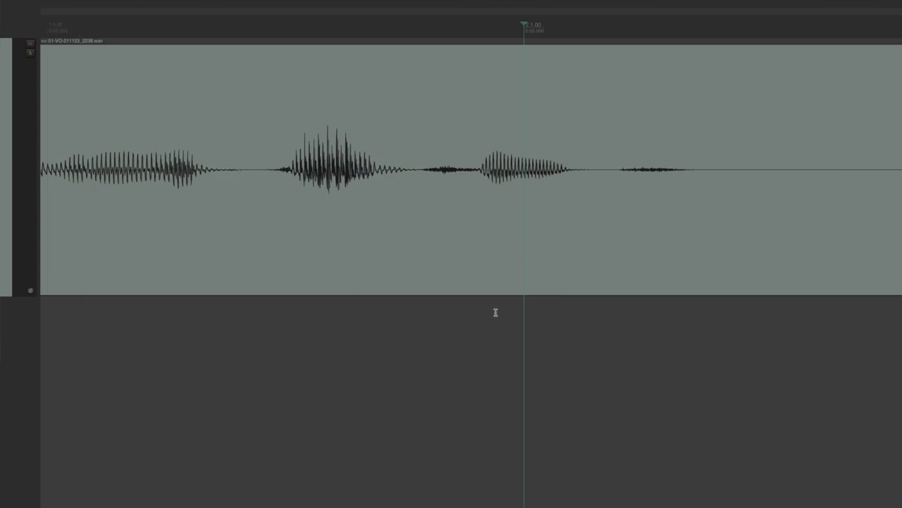
scroll(495, 313, up, 8)
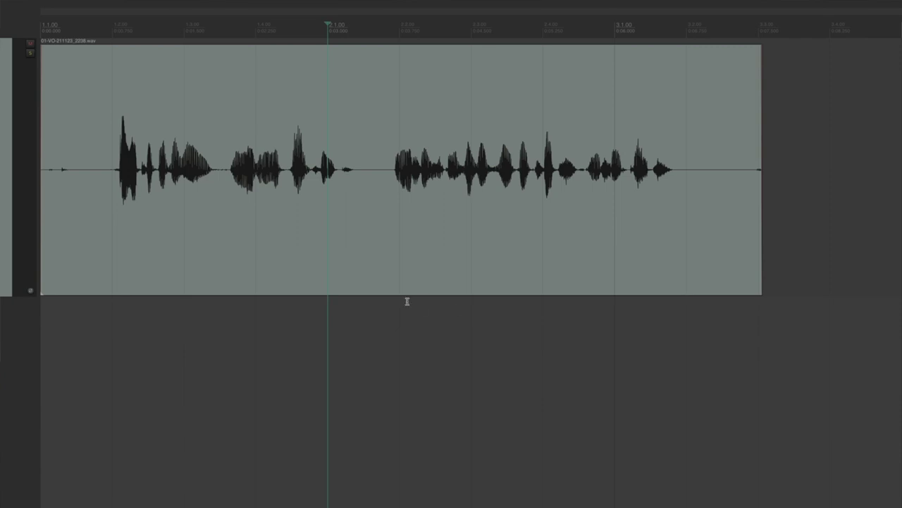
Move the edit cursor to 2.3.00 and zoom in and out to check the horizontal zoom center.
click(471, 27)
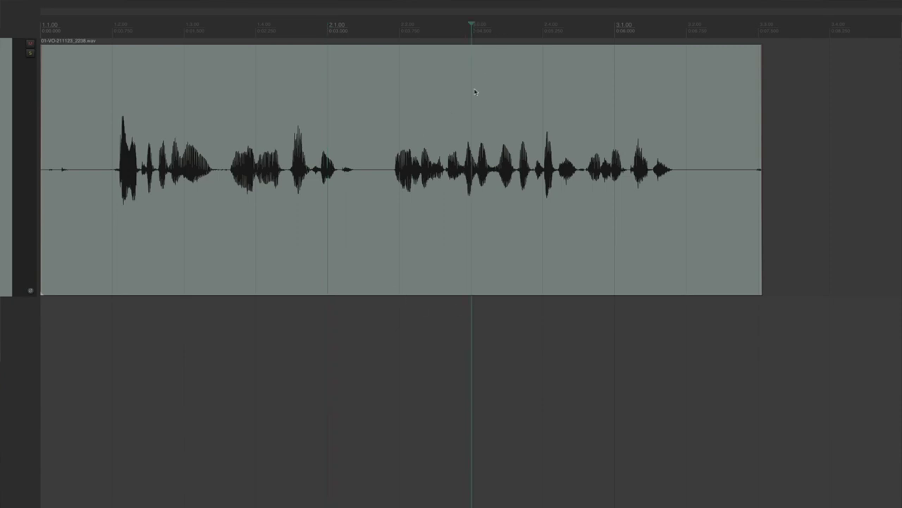
scroll(477, 157, up, 8)
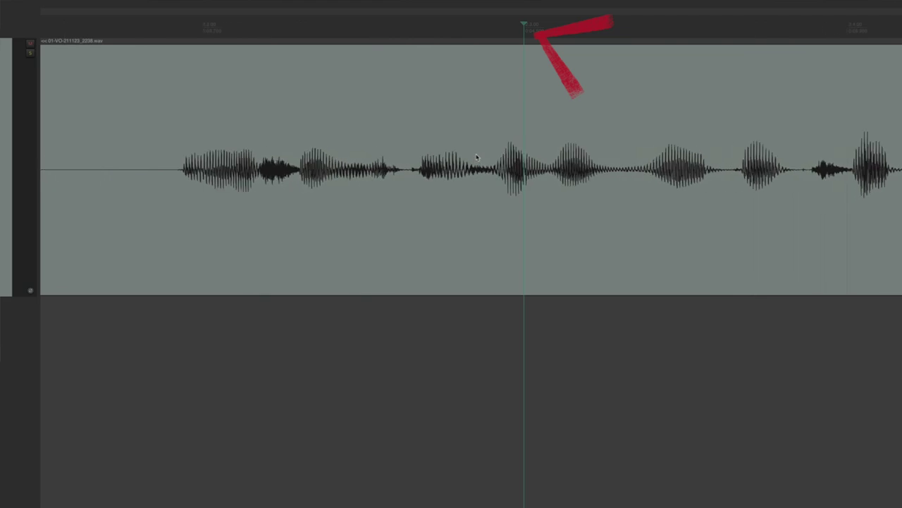
scroll(477, 156, down, 8)
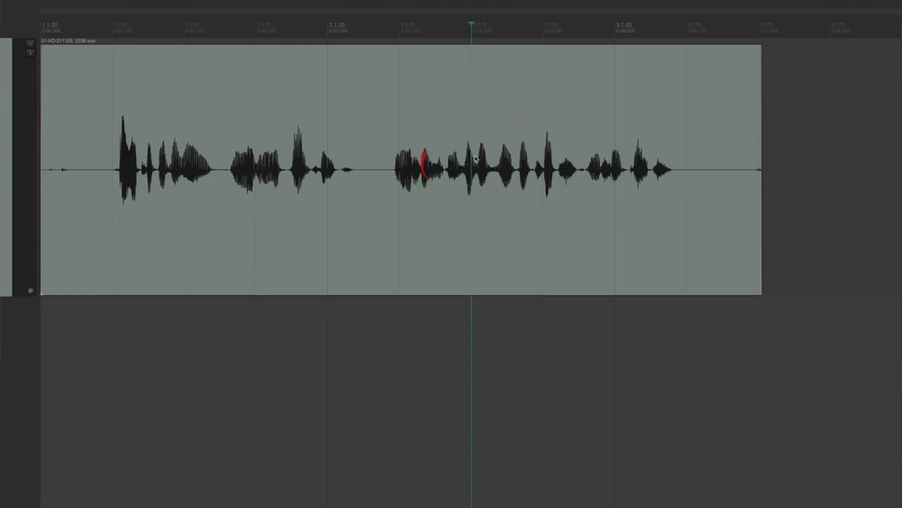
In the Editing Behavior preferences, set the horizontal zoom center to "Mouse cursor" and confirm the preferences.
key(super+comma)
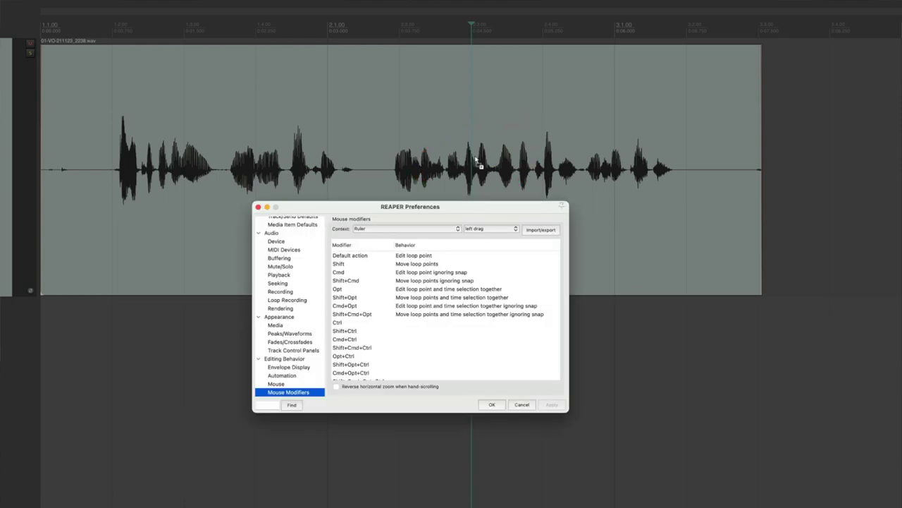
click(282, 359)
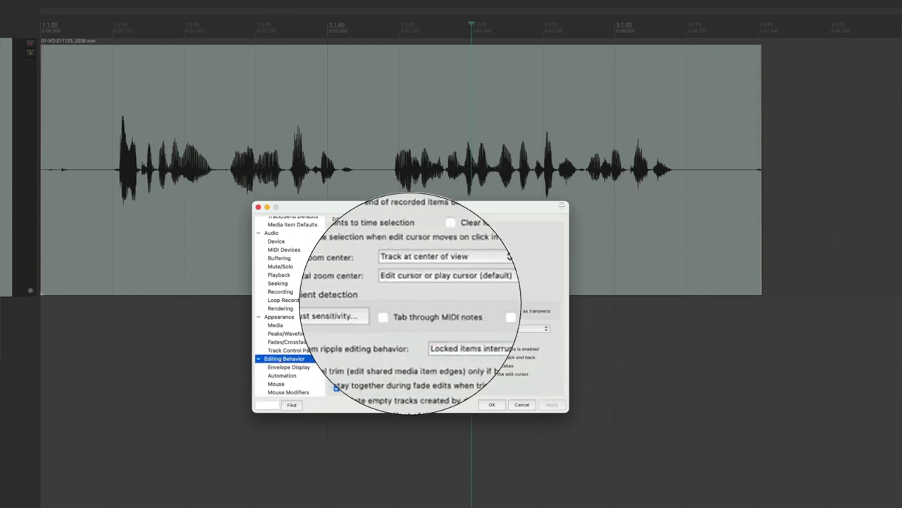
click(436, 288)
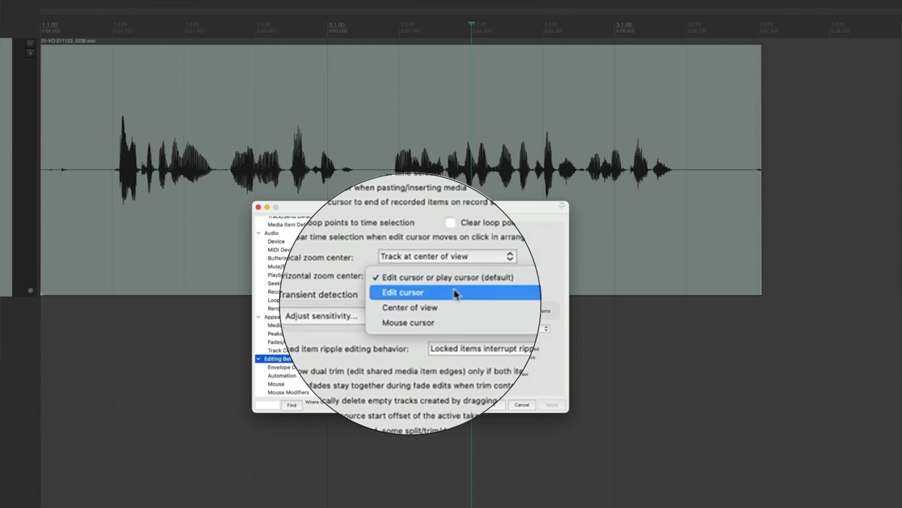
click(434, 313)
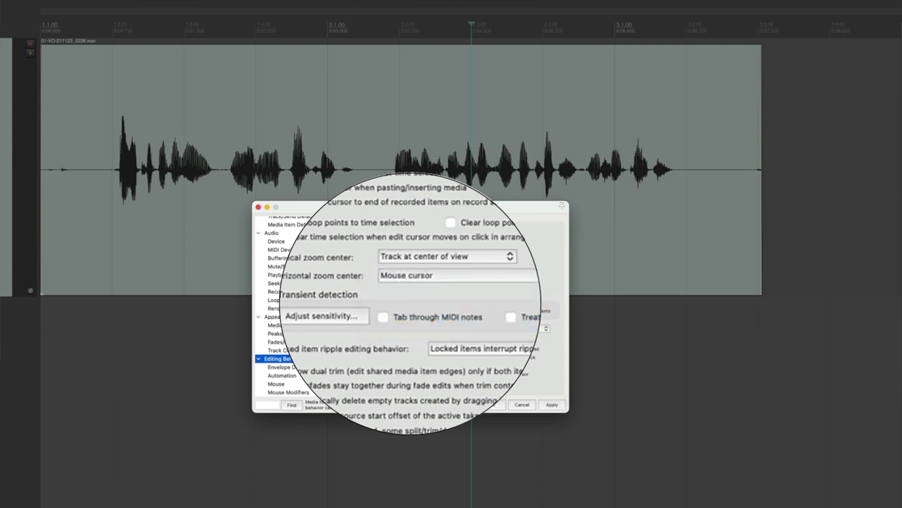
click(492, 403)
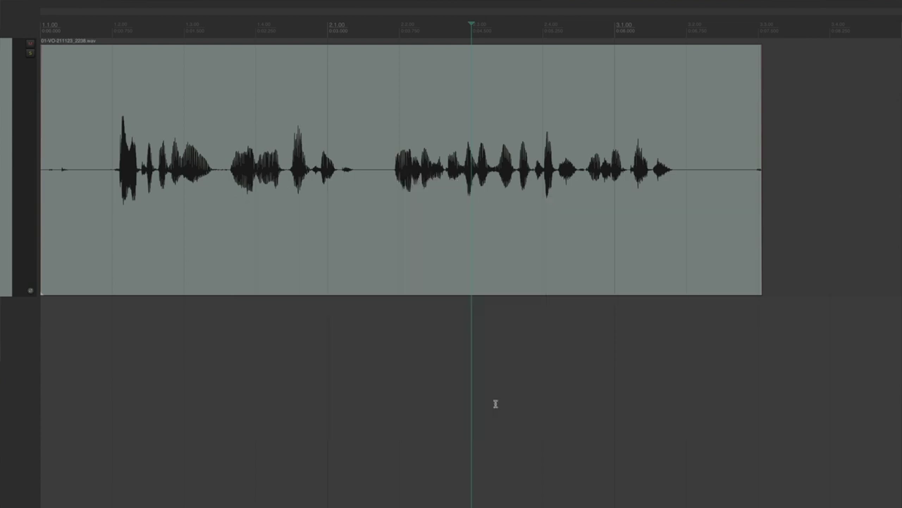
Test zooming around the mouse cursor at different positions along the voice item.
scroll(315, 206, up, 3)
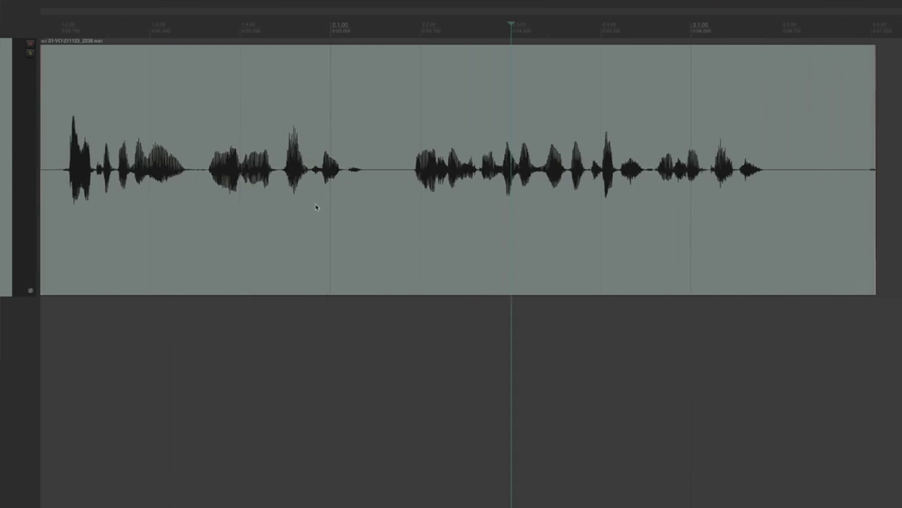
scroll(314, 205, down, 4)
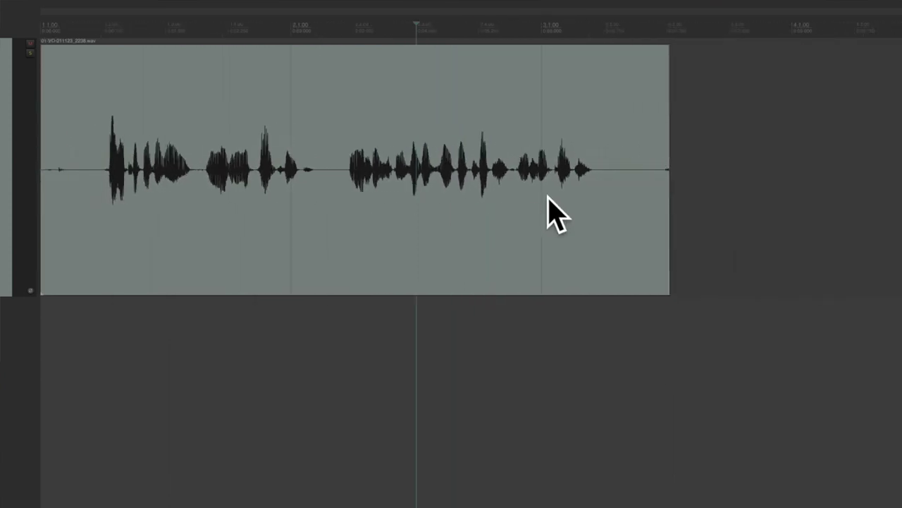
scroll(548, 201, up, 2)
scroll(548, 201, up, 1)
scroll(547, 201, down, 4)
scroll(67, 215, up, 2)
scroll(67, 215, up, 1)
scroll(68, 215, down, 2)
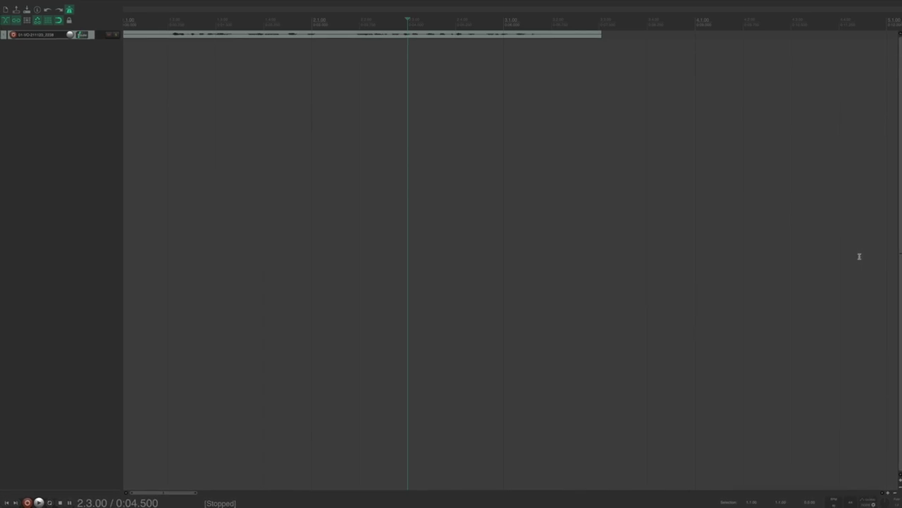
Show the mixer, undock it from the docker into a floating window, and hide it with Cmd+M.
key(ctrl+m)
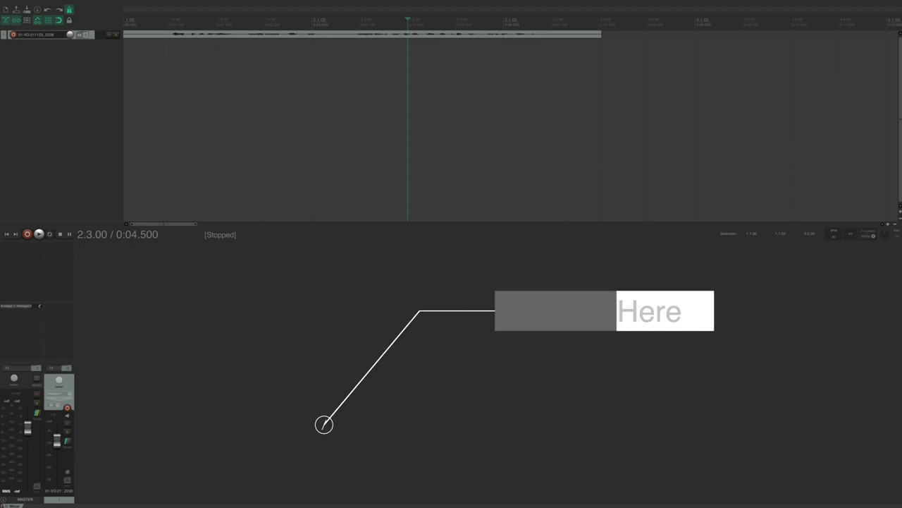
right_click(520, 359)
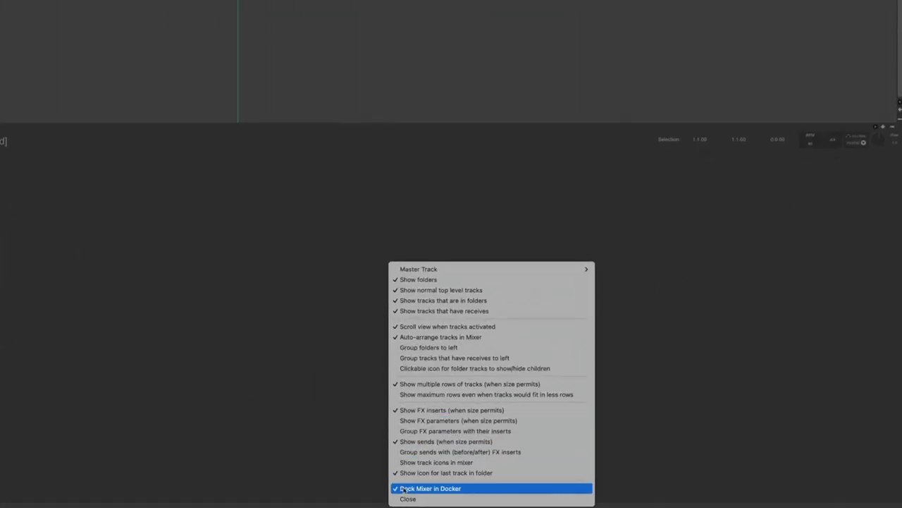
click(405, 488)
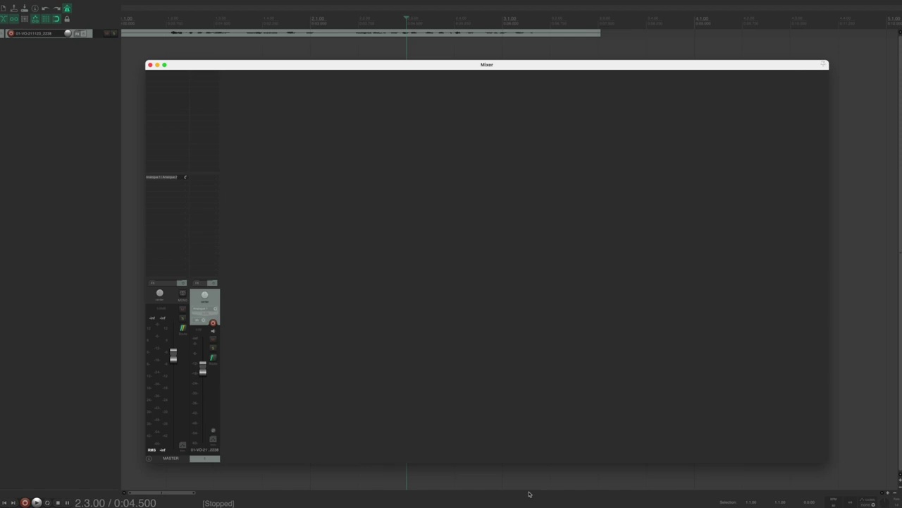
key(super+m)
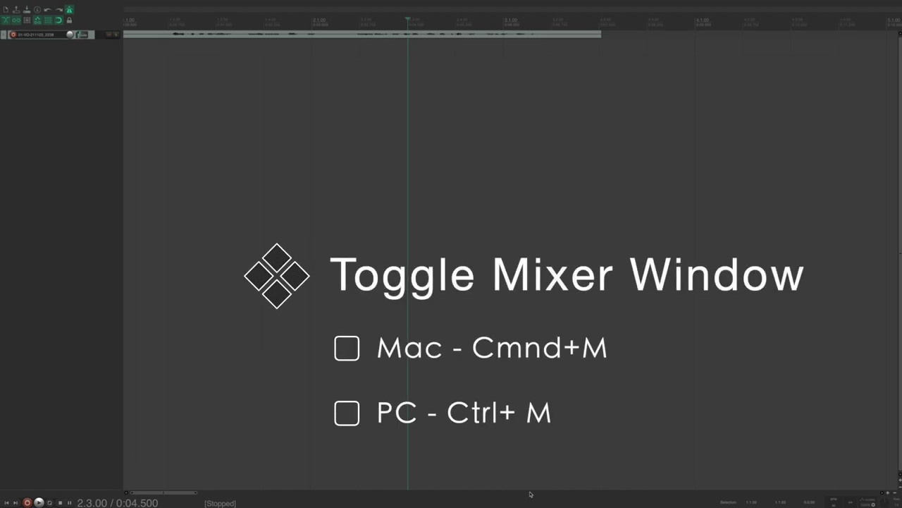
Toggle the floating mixer window, pause the voice playback and return the cursor to the project start.
key(super+m)
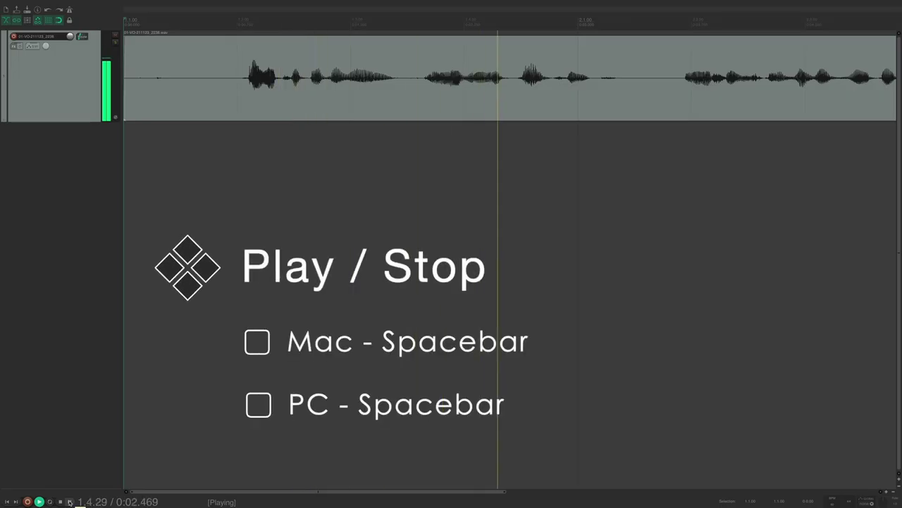
click(70, 501)
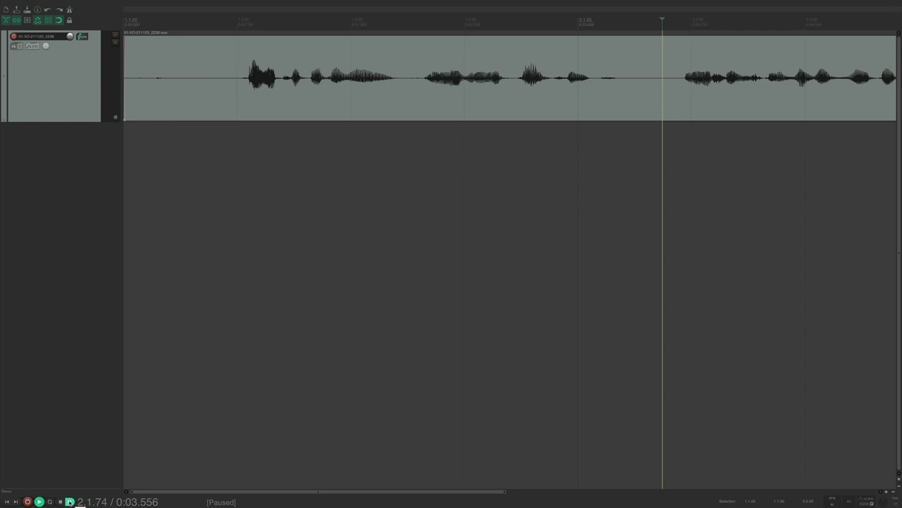
key(w)
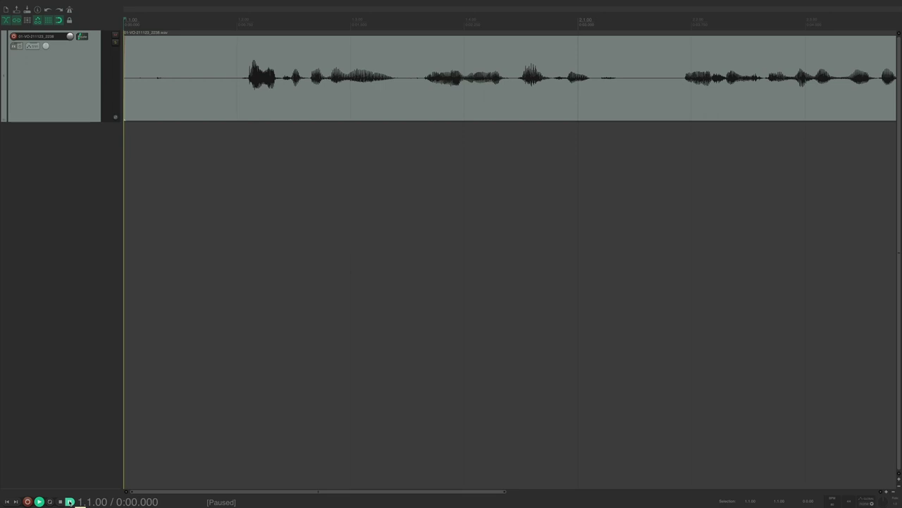
key(End)
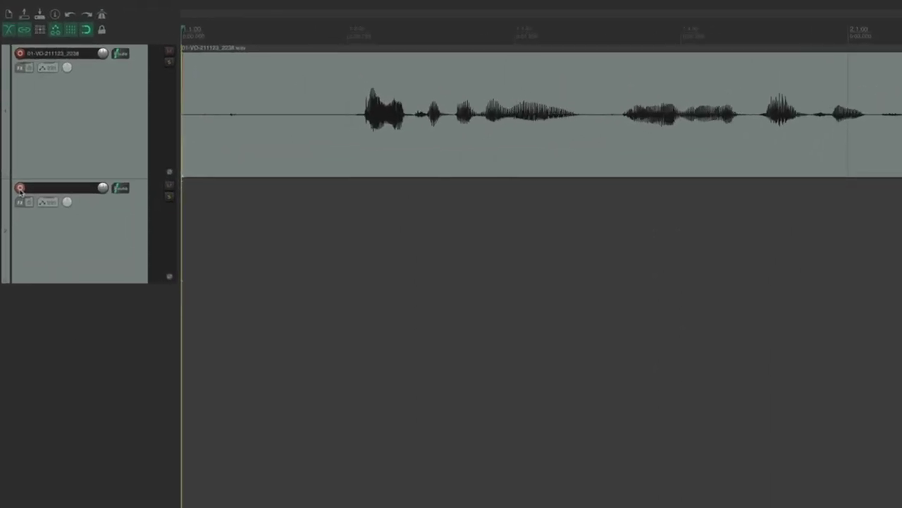
Record-arm the second track and loop playback over a time selection from 1.1.00 to 1.4.00.
click(20, 188)
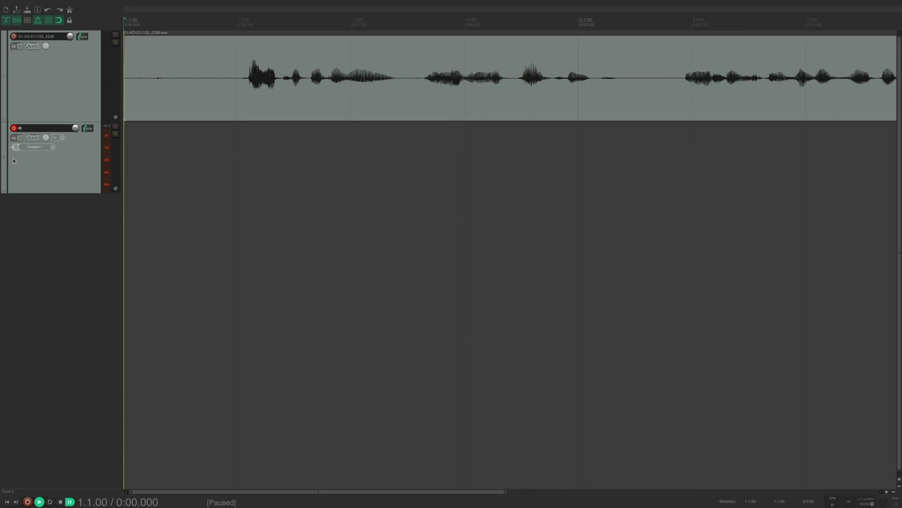
drag(179, 28, 522, 32)
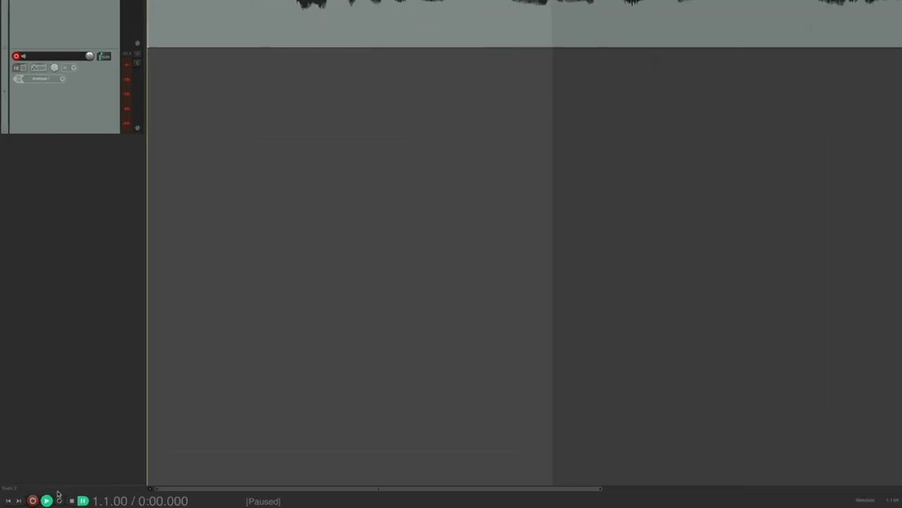
click(59, 500)
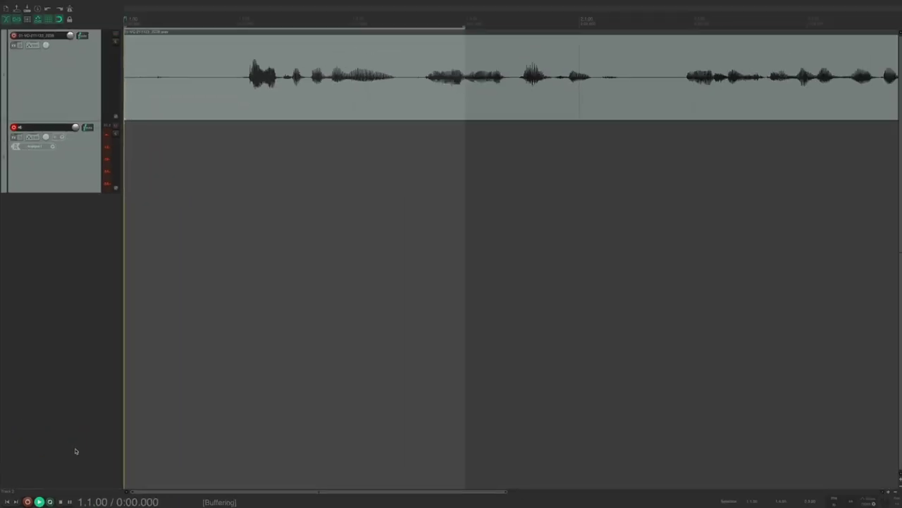
key(space)
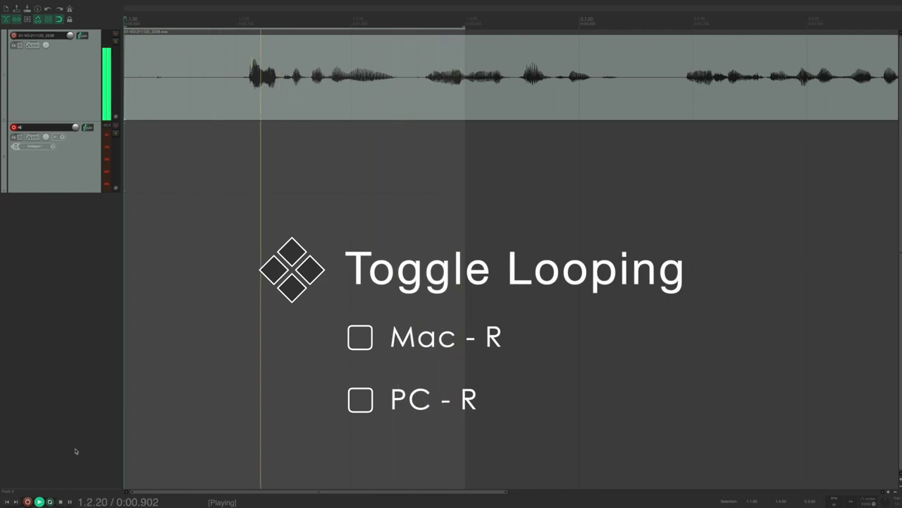
key(r)
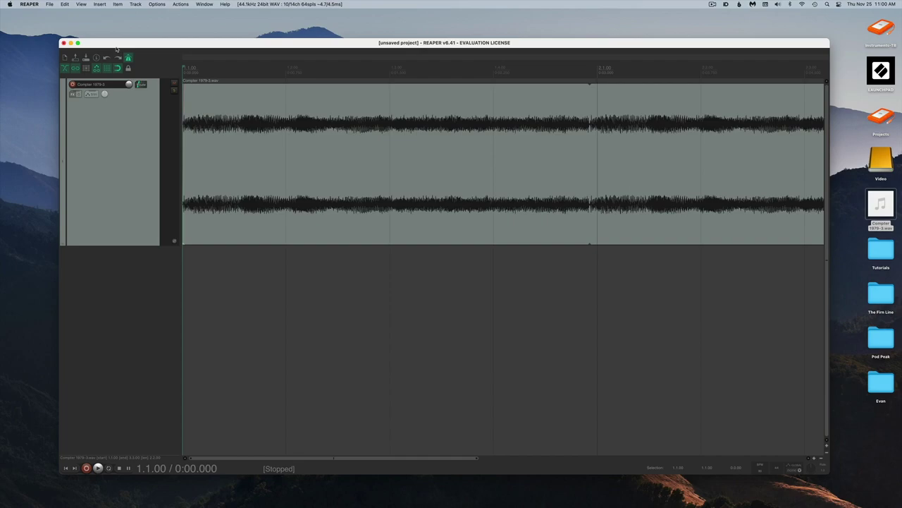
Switch the REAPER project window to fullscreen.
click(81, 4)
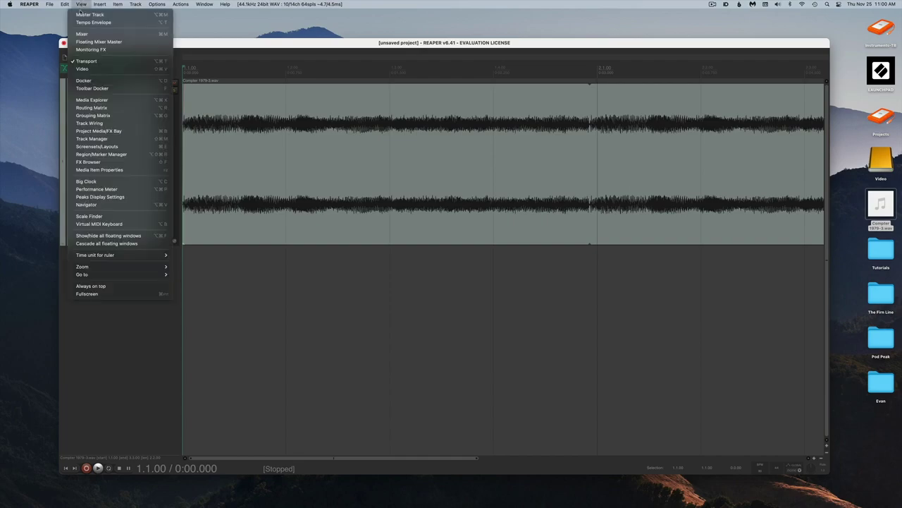
click(93, 294)
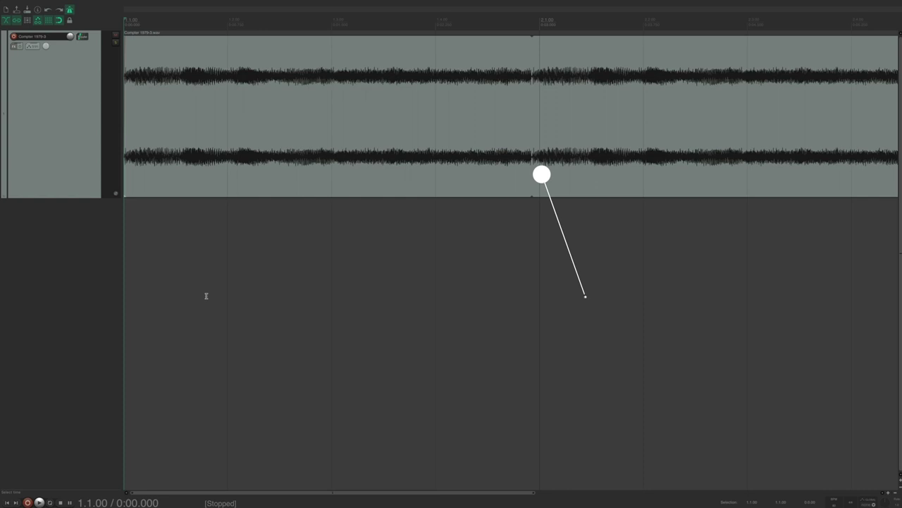
In the Appearance preferences, set the grid line Z order to "Under items", apply it and close the preferences.
key(super+comma)
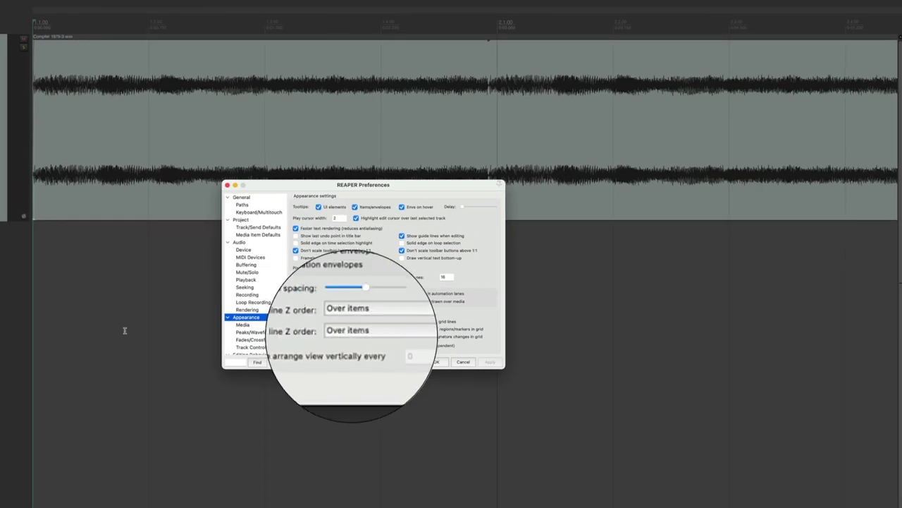
click(402, 312)
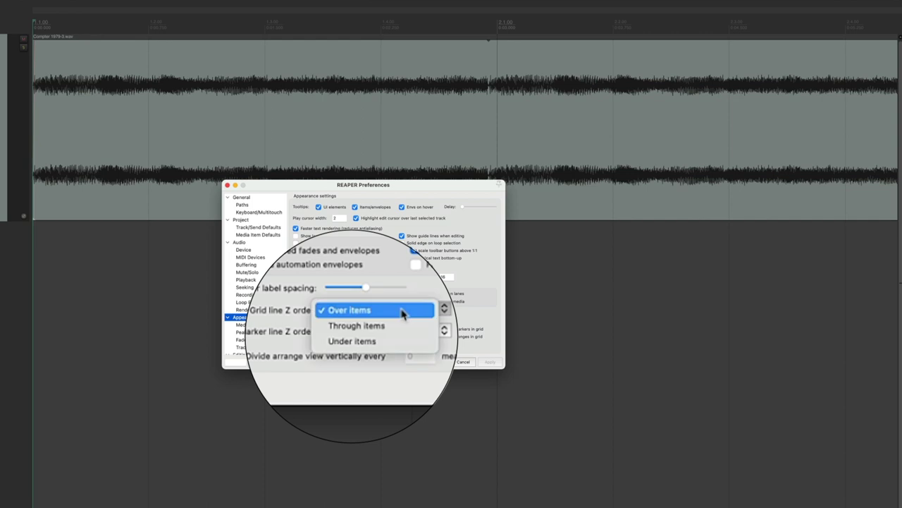
click(380, 340)
click(491, 363)
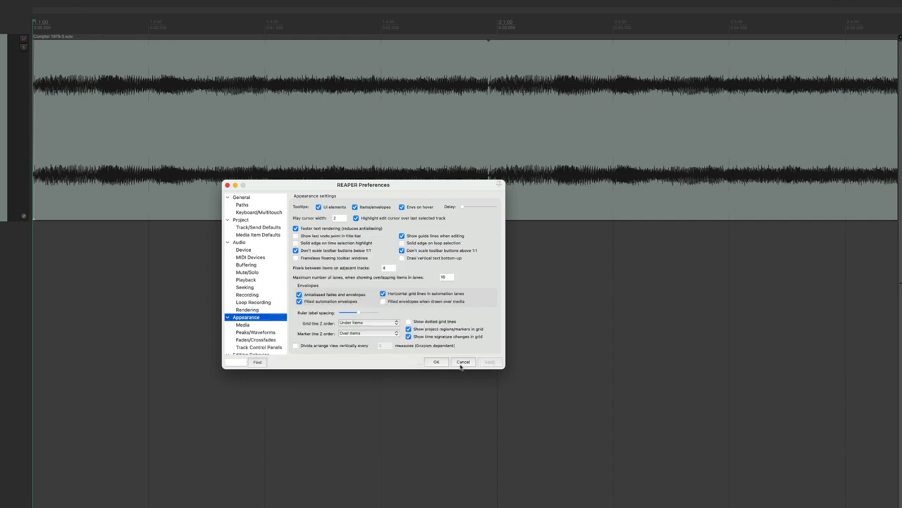
click(444, 363)
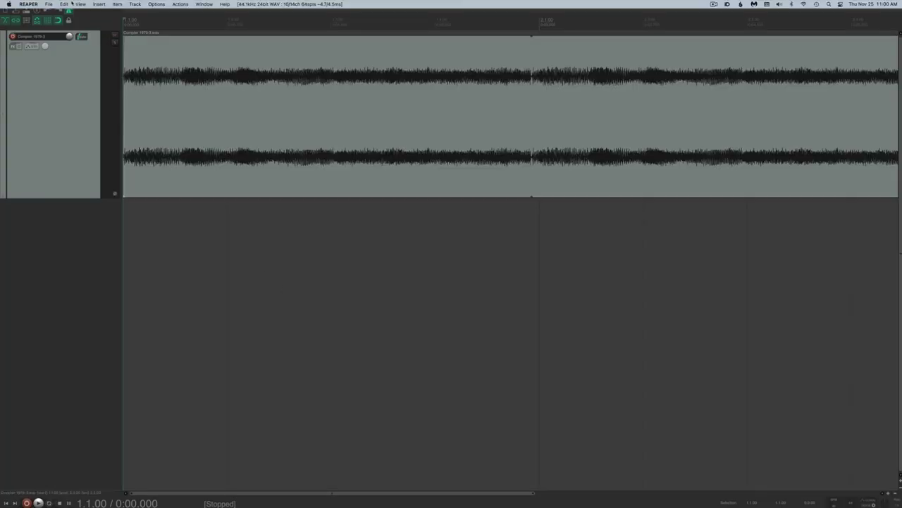
Display the FX Browser and close it again.
click(81, 4)
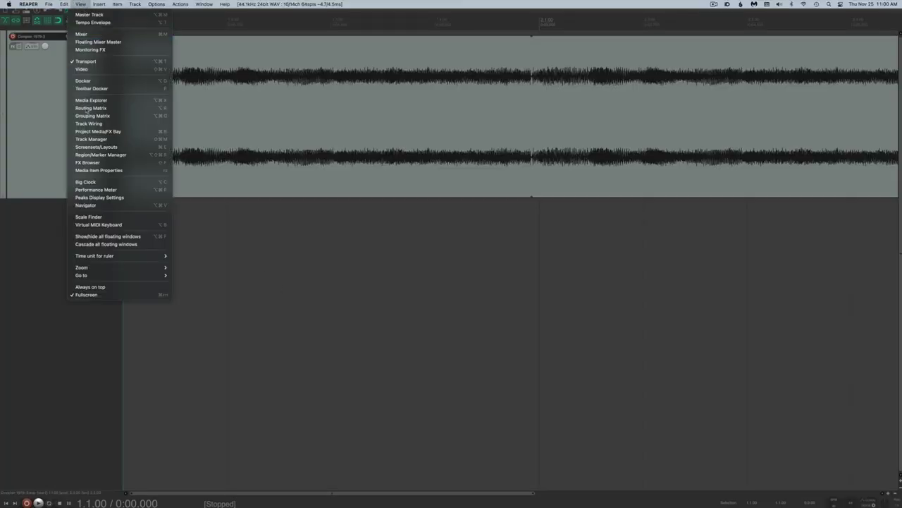
click(87, 163)
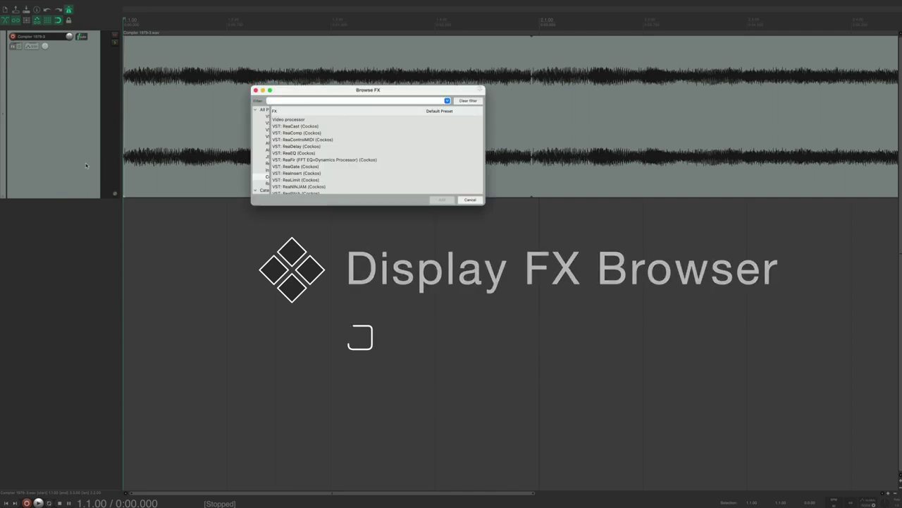
key(Escape)
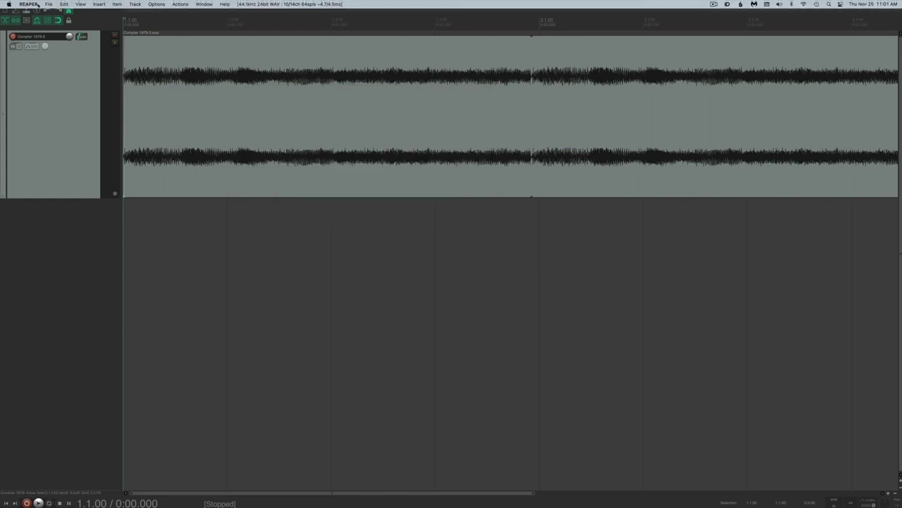
Show the master track above the audio track and hide it again.
click(79, 5)
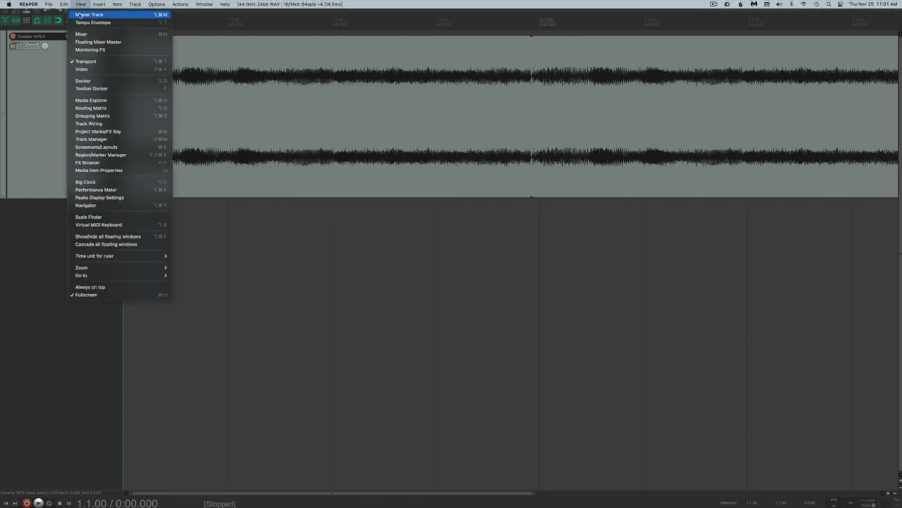
click(85, 14)
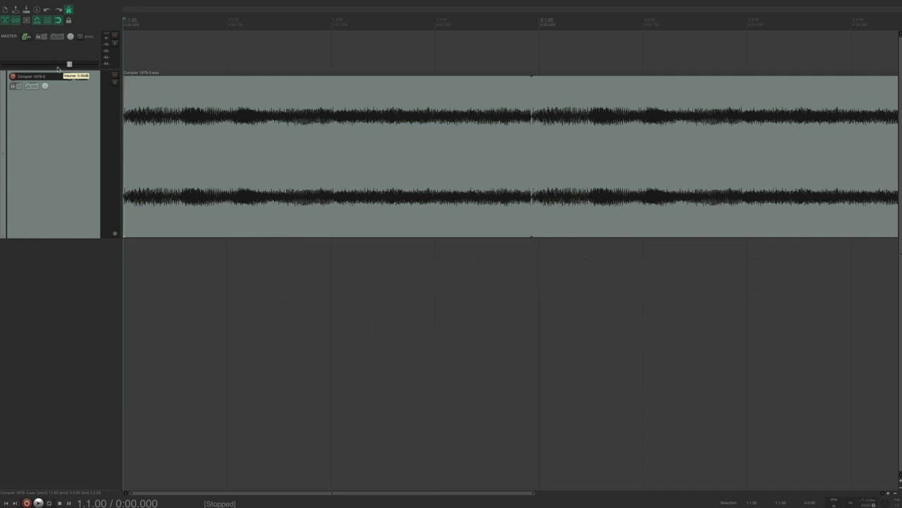
key(super+alt+m)
Open and close the Media Explorer, and toggle the floating mixer on and off.
click(79, 4)
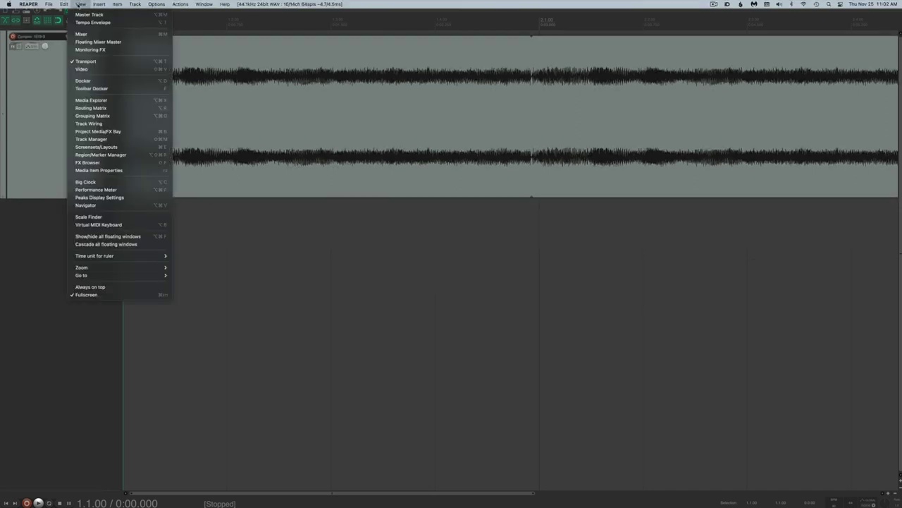
click(78, 101)
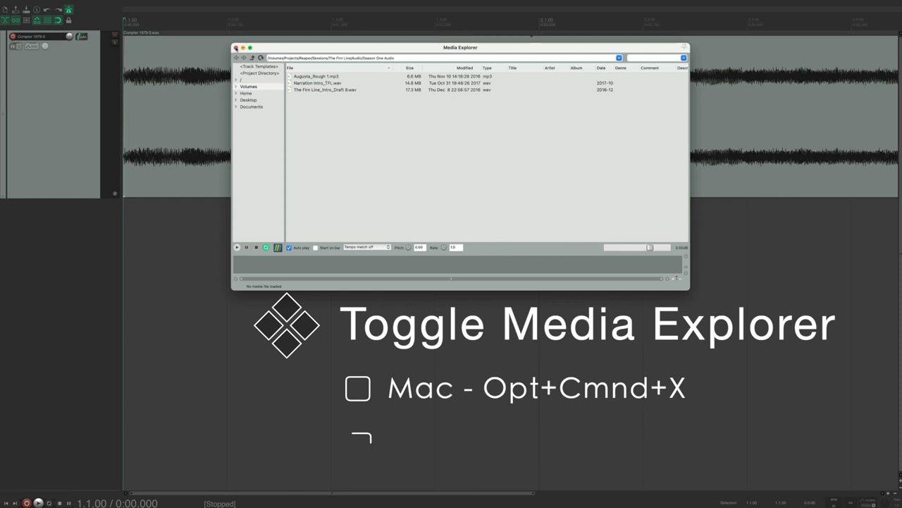
click(236, 47)
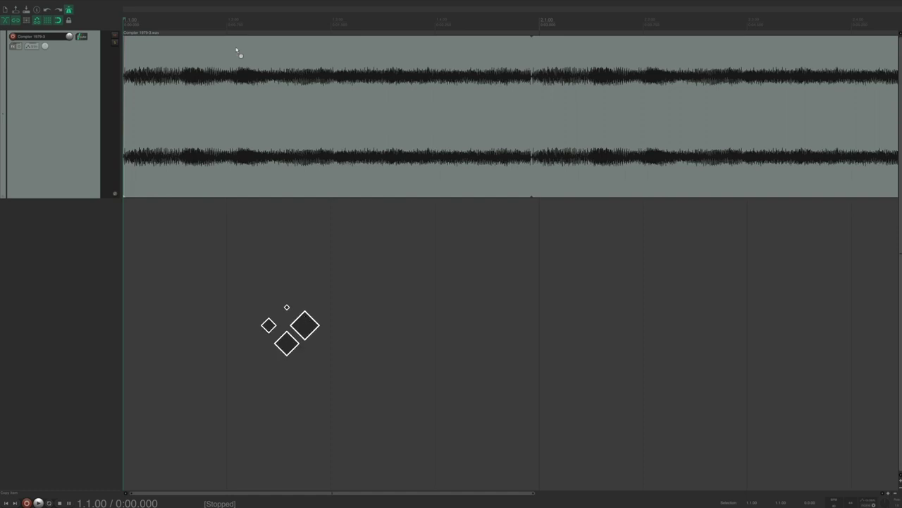
key(super+m)
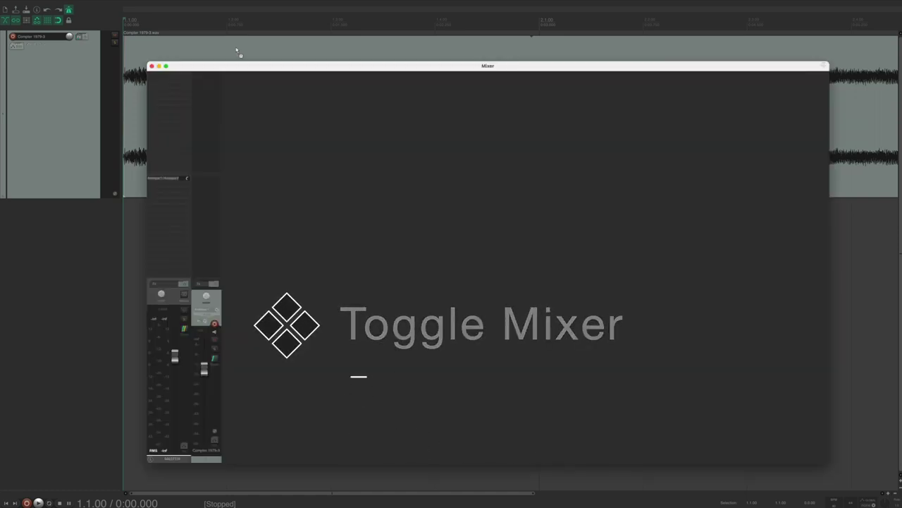
key(super+m)
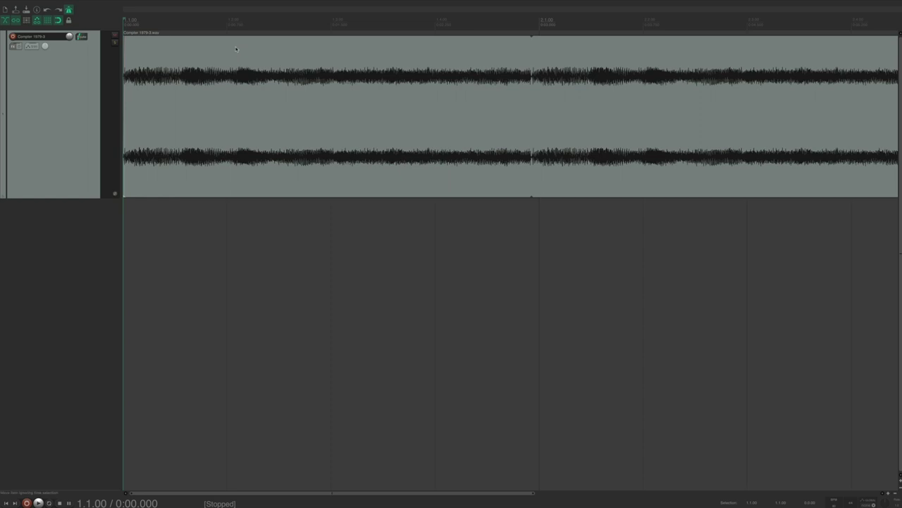
Use the Navigator window to bring the arrange view back to the project start, and close the Navigator.
scroll(196, 112, down, 5)
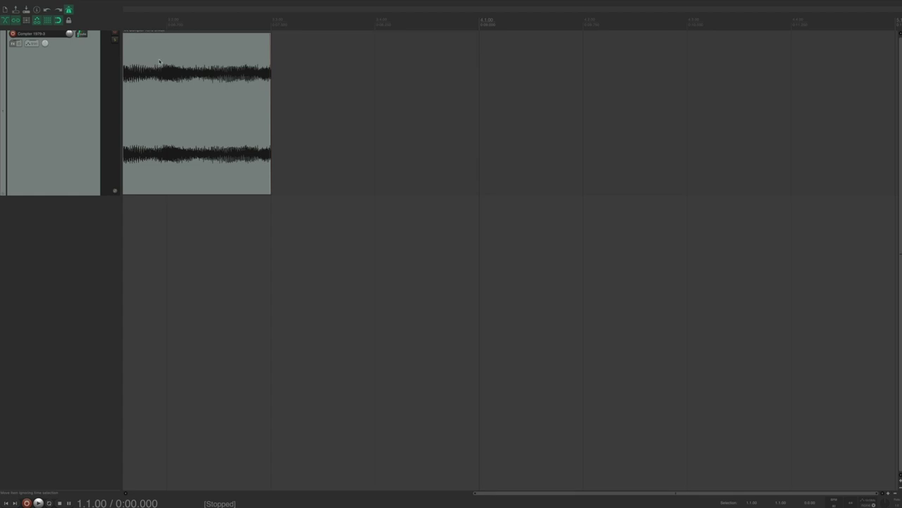
click(79, 4)
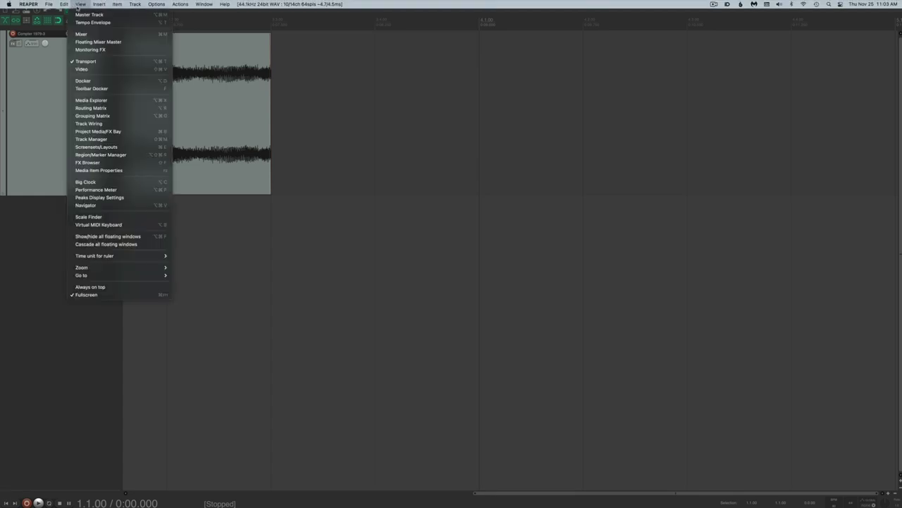
click(84, 205)
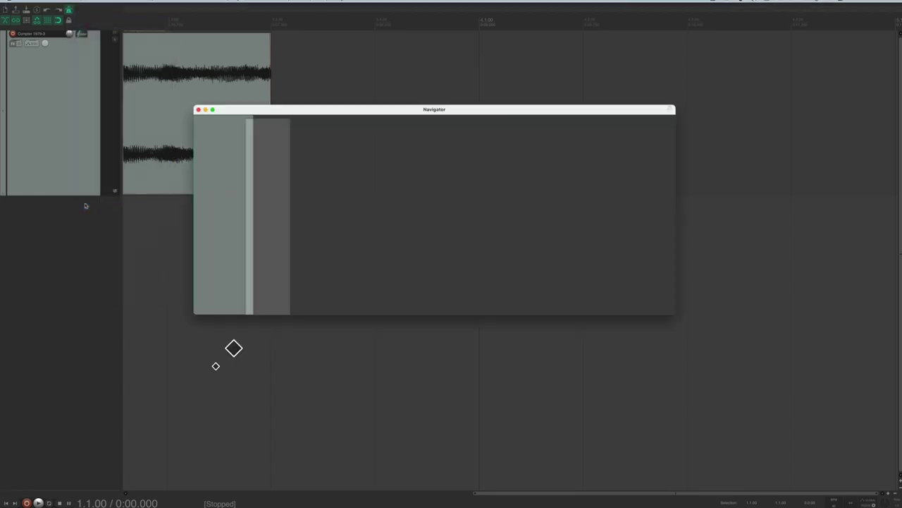
drag(258, 196, 204, 197)
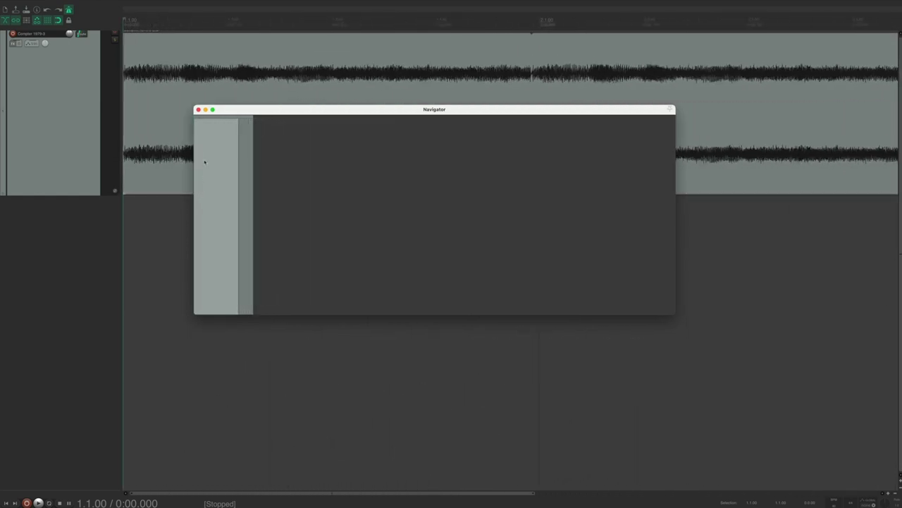
click(198, 110)
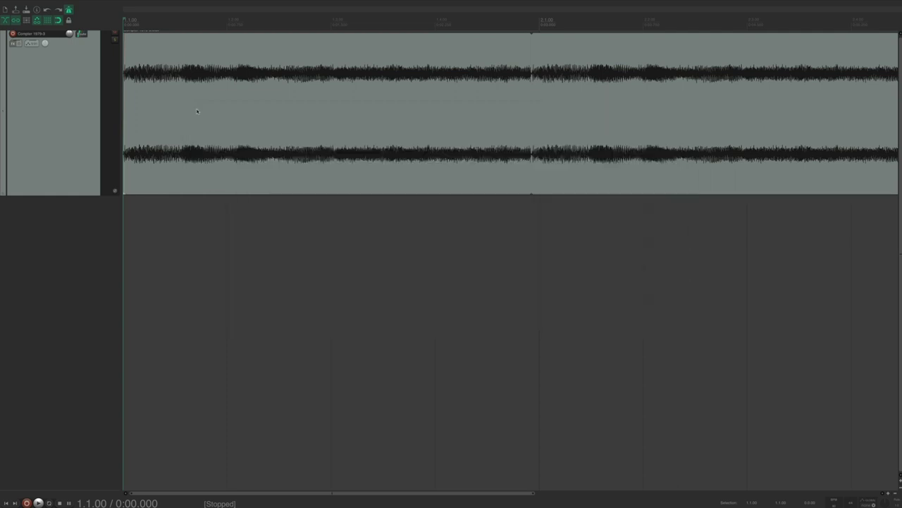
Show the Video window and move it over the arrange view.
mouse_move(118, 1)
click(81, 4)
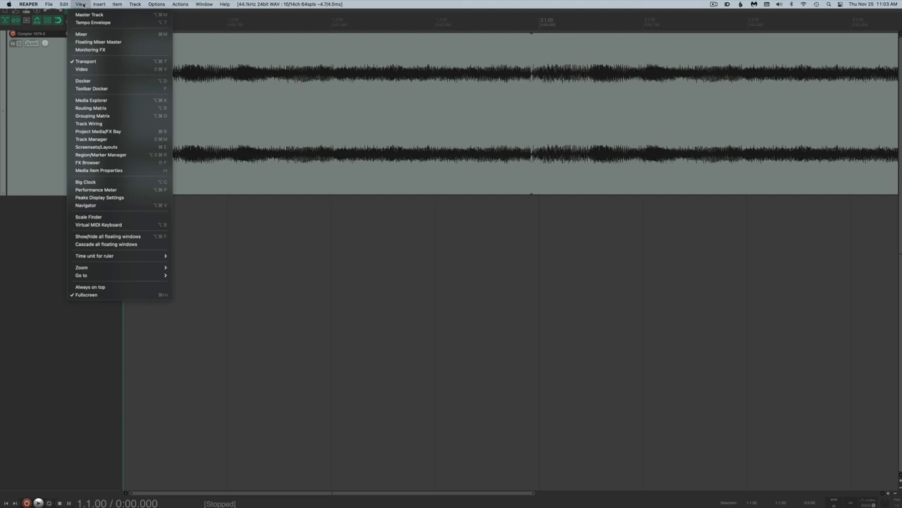
click(86, 70)
drag(97, 31, 300, 78)
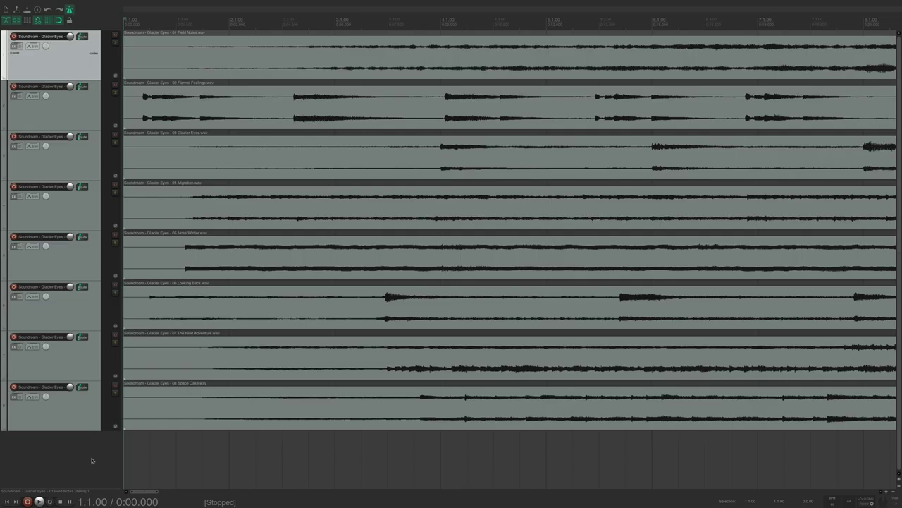
Step the track selection down one track at a time from the first track to the last.
key(ctrl+alt+Down)
key(ctrl+alt+Down)
key(ctrl+alt+Down)
key(ctrl+alt+Down)
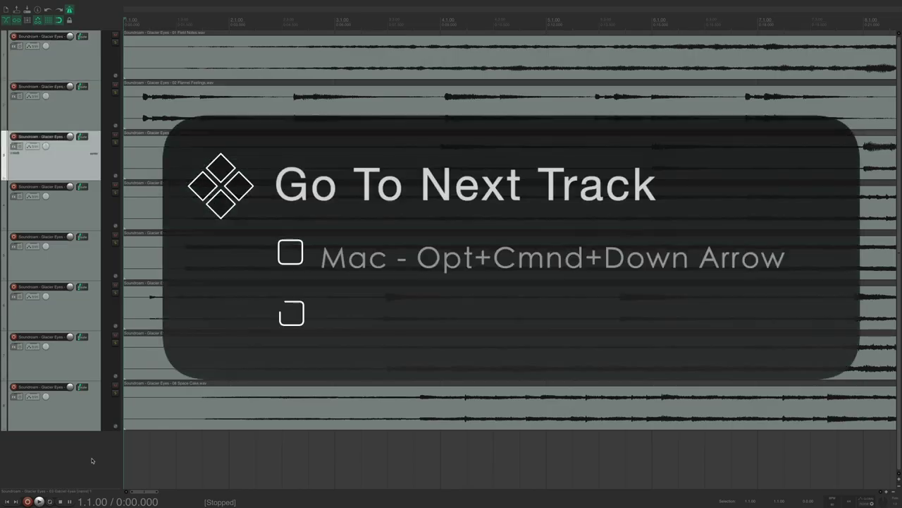
key(ctrl+alt+Down)
key(ctrl+alt+Down)
key(ctrl+alt+Down)
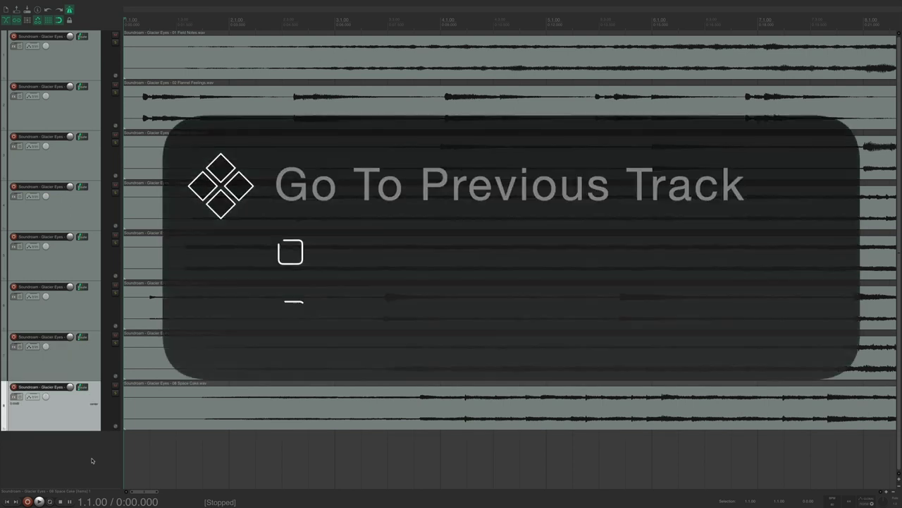
Step the track selection back up through the previous tracks, starting from the last track.
key(ctrl+alt+Up)
key(ctrl+alt+Up)
key(ctrl+alt+Up)
key(ctrl+alt+Up)
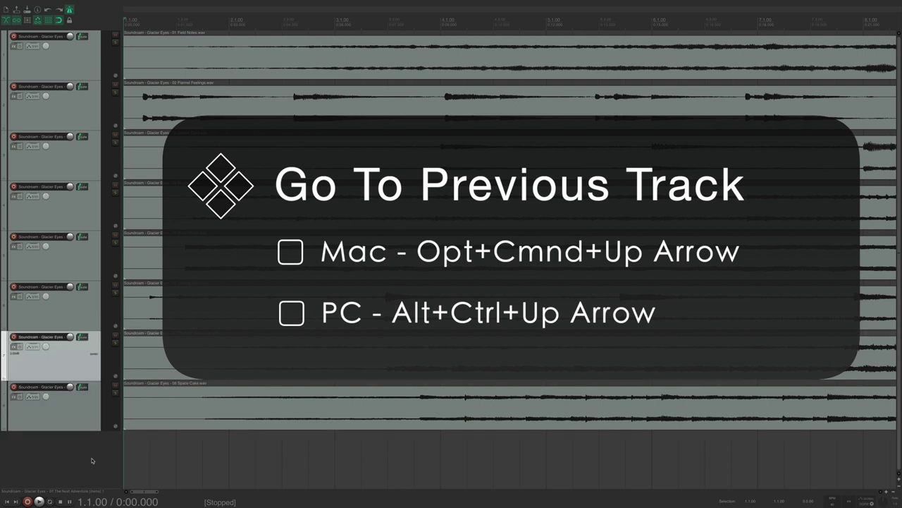
Move the track selection up to the first track, and toggle the selected track's maximum height on and off.
key(ctrl+alt+Up)
key(ctrl+alt+Up)
key(ctrl+alt+Up)
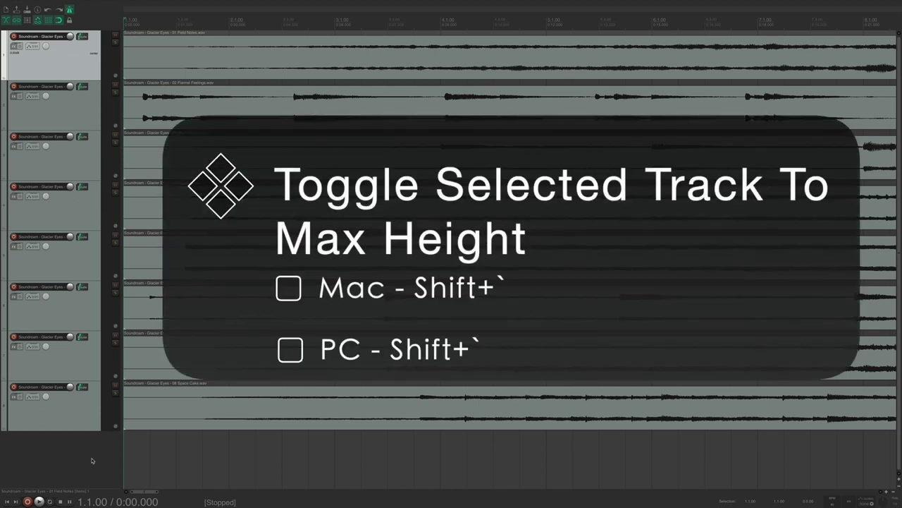
key(shift+grave)
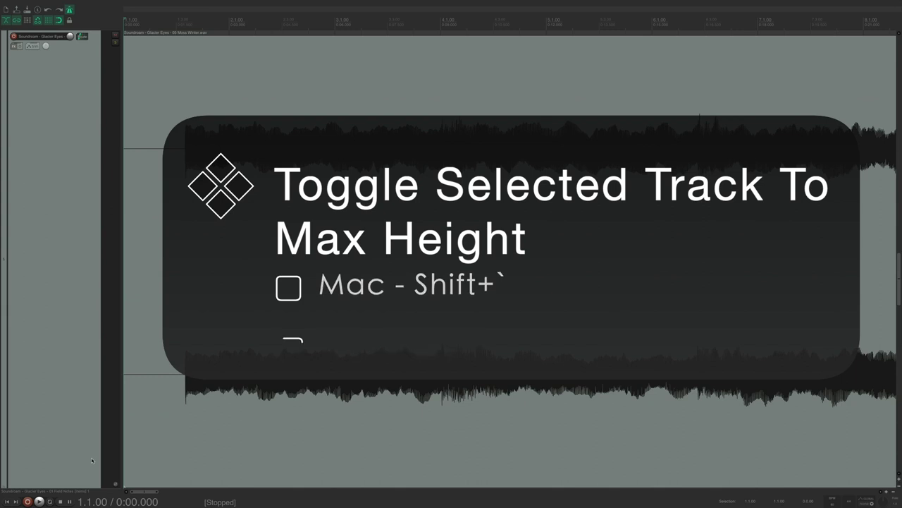
key(grave)
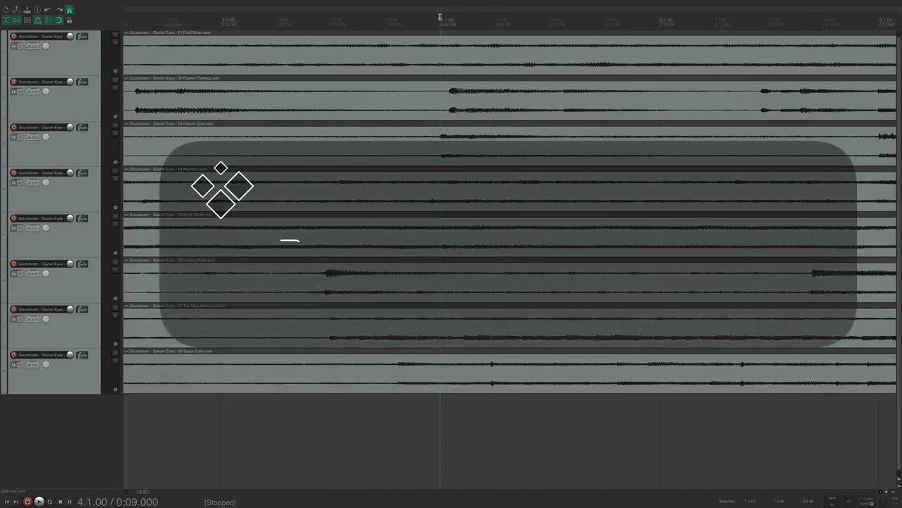
Zoom the arrange view in horizontally around the edit cursor at 4.1.00 until individual waveform cycles can be made out.
key(equal)
key(equal)
key(equal)
key(equal)
key(equal)
key(equal)
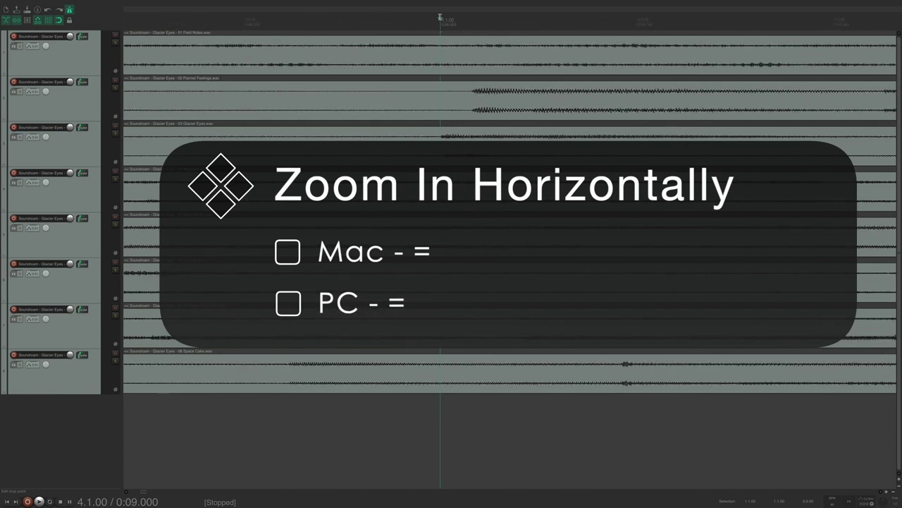
key(equal)
key(equal)
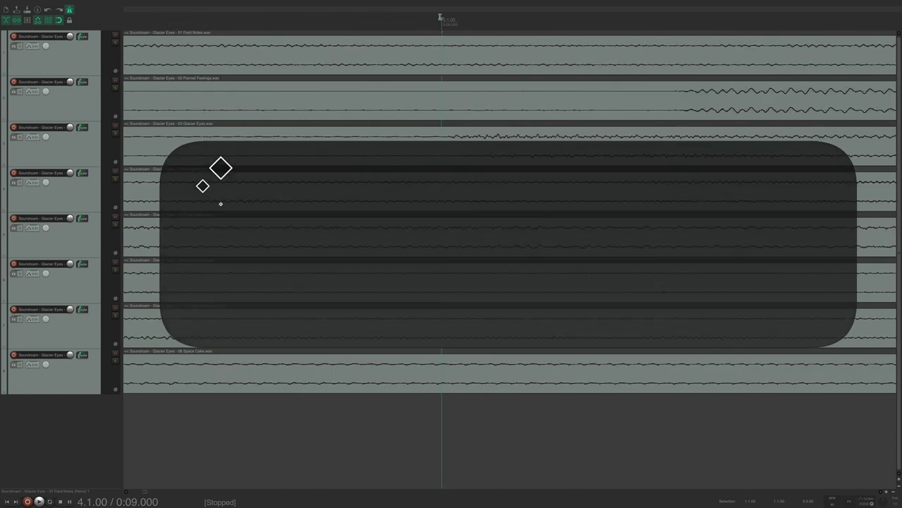
Zoom the arrange view back out horizontally around the edit cursor until measures 3 to 6 are visible.
key(minus)
key(minus)
key(minus)
key(minus)
key(minus)
key(minus)
key(minus)
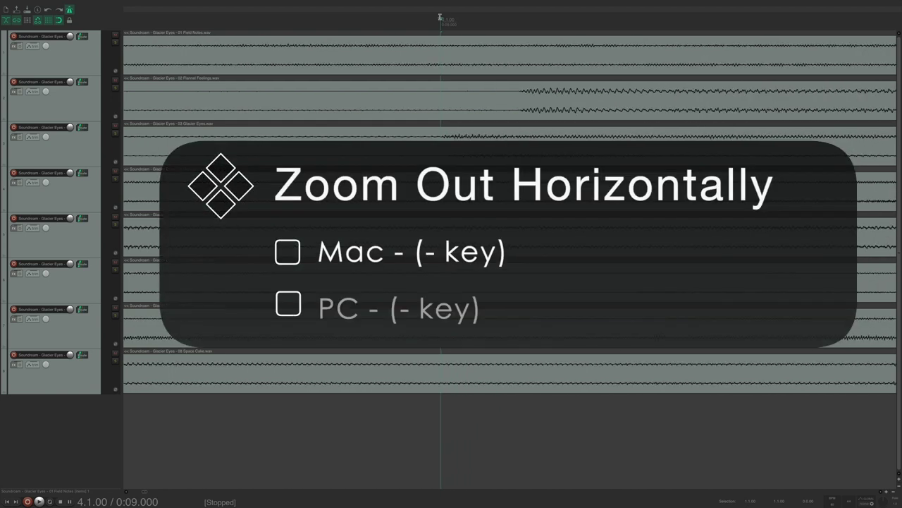
key(minus)
key(minus)
key(minus)
key(minus)
key(minus)
key(minus)
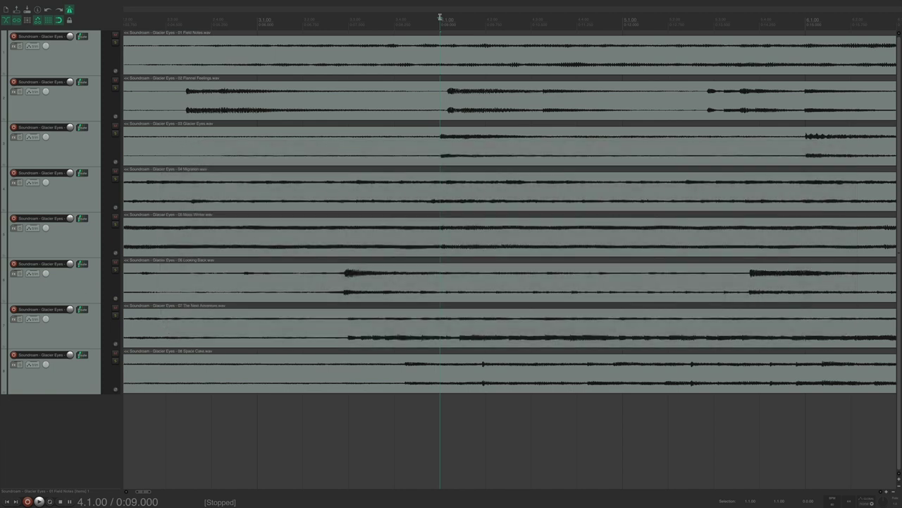
Zoom the arrange view in vertically until track 6 and parts of its two neighbouring tracks fill the window.
key(Page_Up)
key(Page_Up)
key(Page_Up)
key(Page_Up)
key(Page_Up)
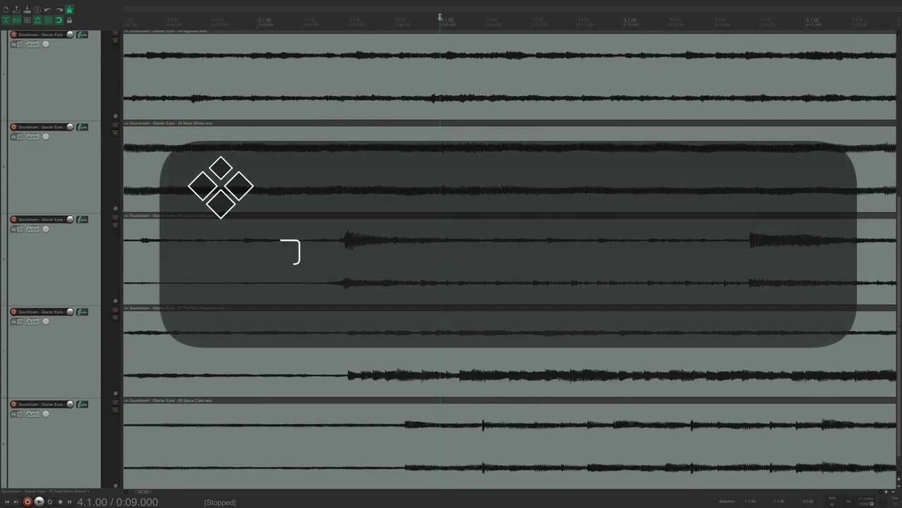
key(Page_Up)
key(Page_Up)
key(Page_Up)
key(Page_Up)
key(Page_Up)
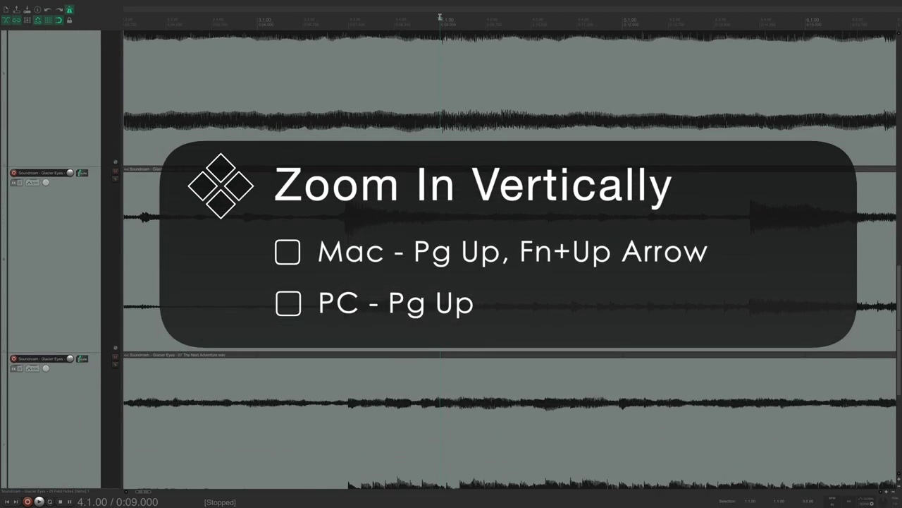
key(Page_Up)
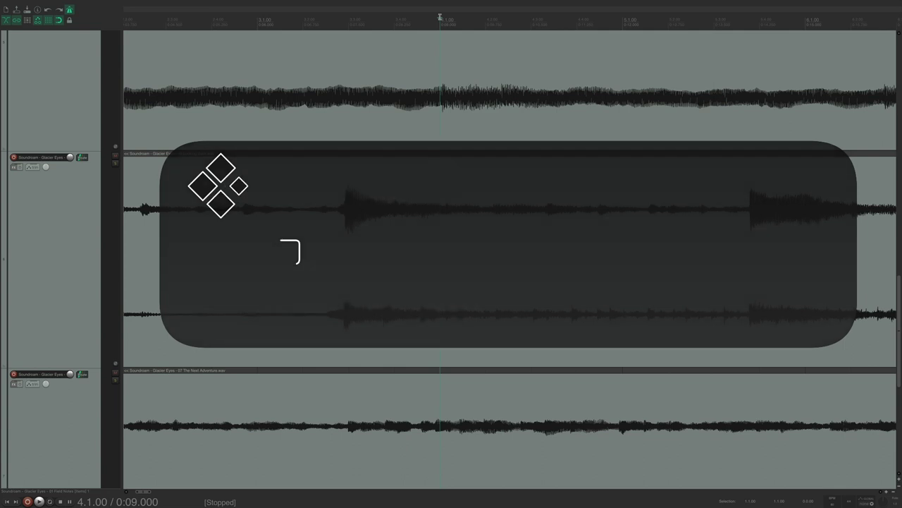
Zoom the arrange view out vertically until all eight tracks fit with empty space below them.
key(Page_Down)
key(Page_Down)
key(Page_Down)
key(Page_Down)
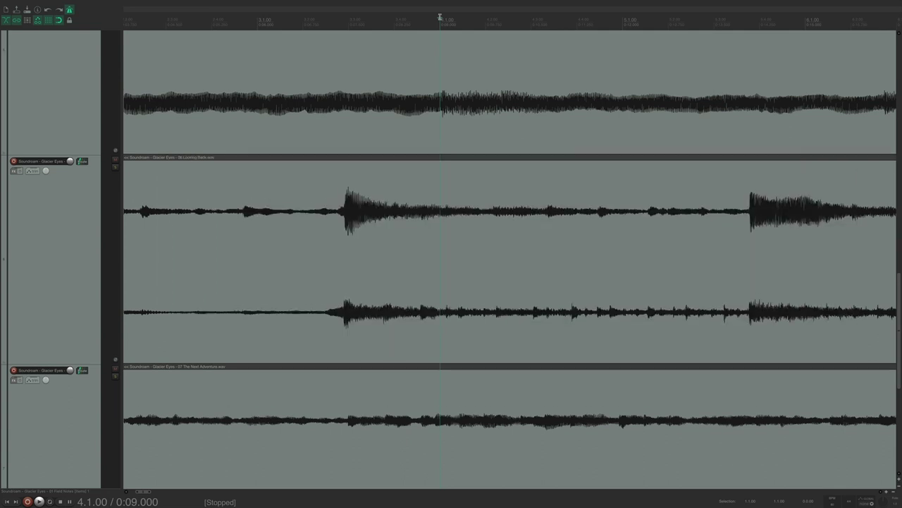
key(Page_Down)
key(Page_Down)
key(Page_Down)
key(Page_Down)
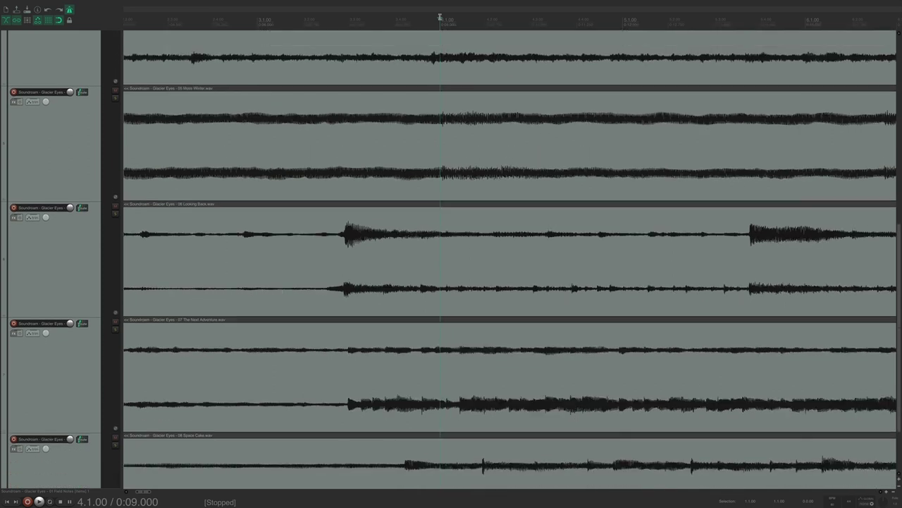
key(Page_Down)
key(Page_Down)
key(Page_Down)
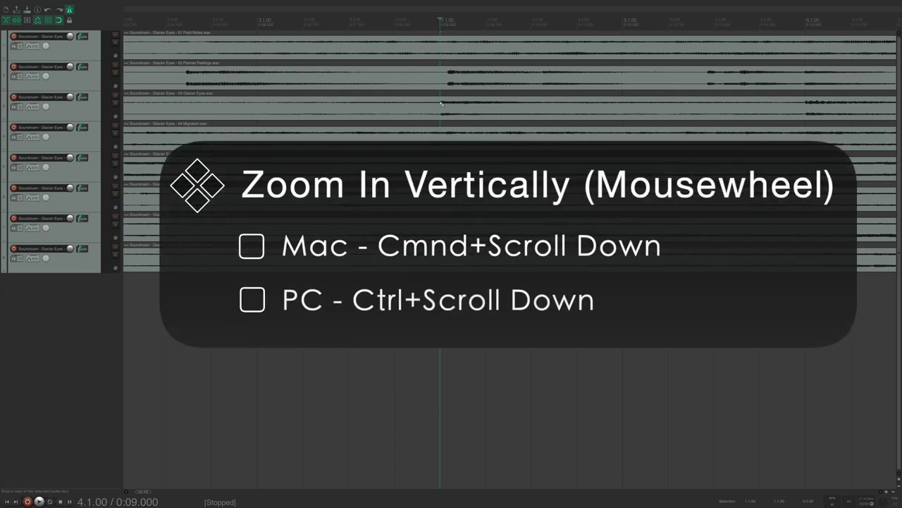
Zoom in vertically with the mouse wheel until about two tracks fill the view, and zoom back out to small track heights.
scroll(441, 107, down, 8)
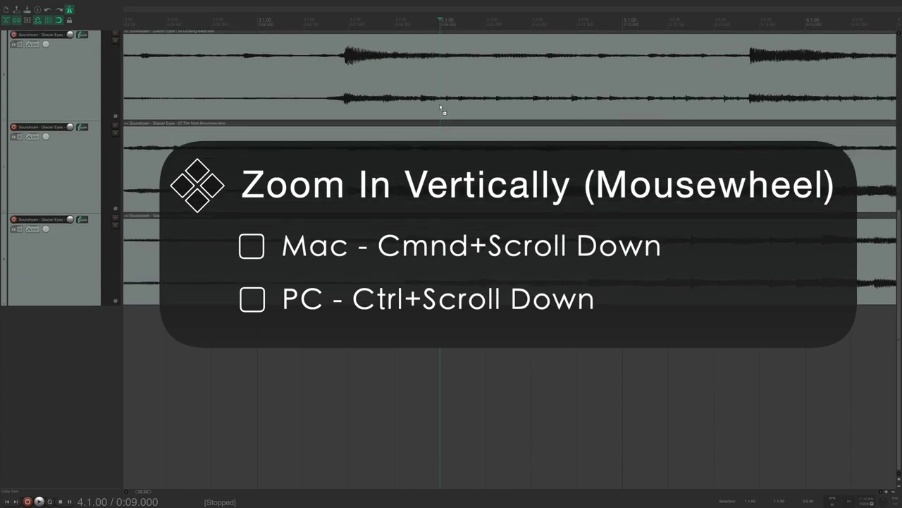
scroll(441, 107, down, 5)
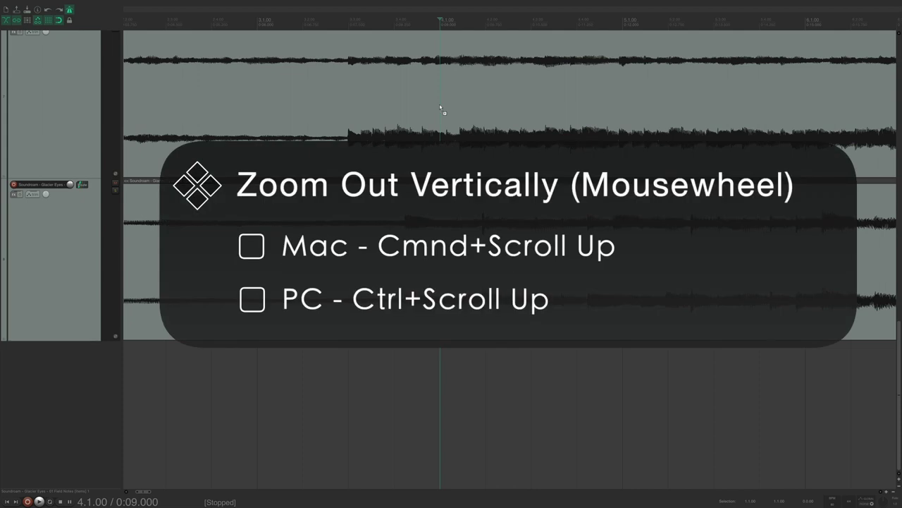
scroll(440, 108, up, 5)
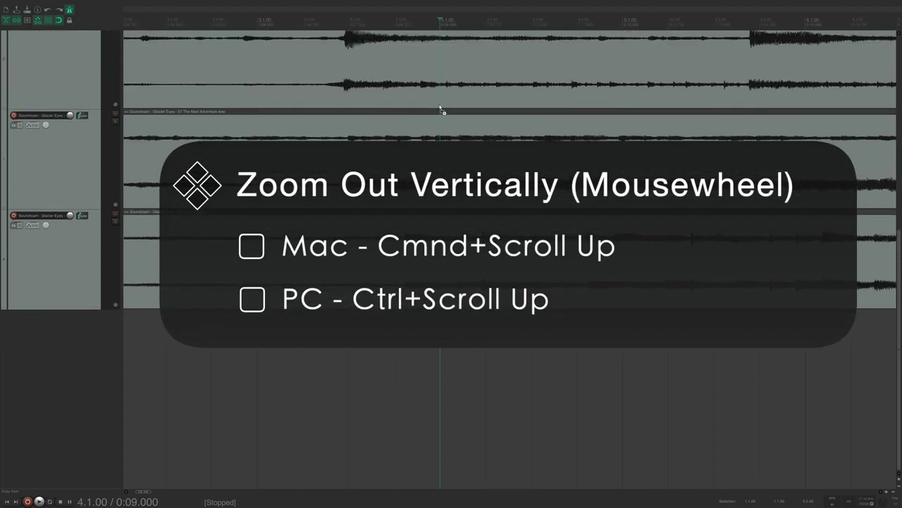
ctrl+scroll(441, 109, up, 6)
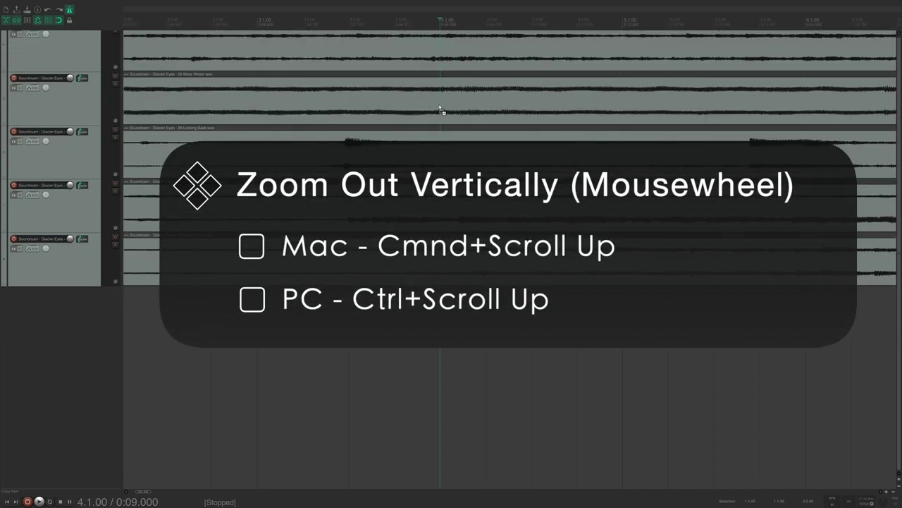
ctrl+scroll(441, 107, up, 5)
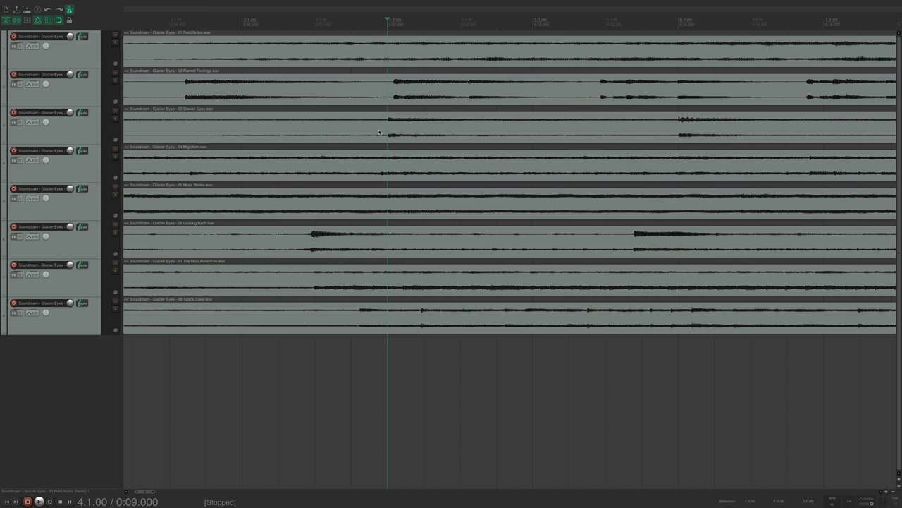
Select the 05 Moss Winter track, enlarge only its height, and shrink it back to about the height of the other tracks.
click(82, 212)
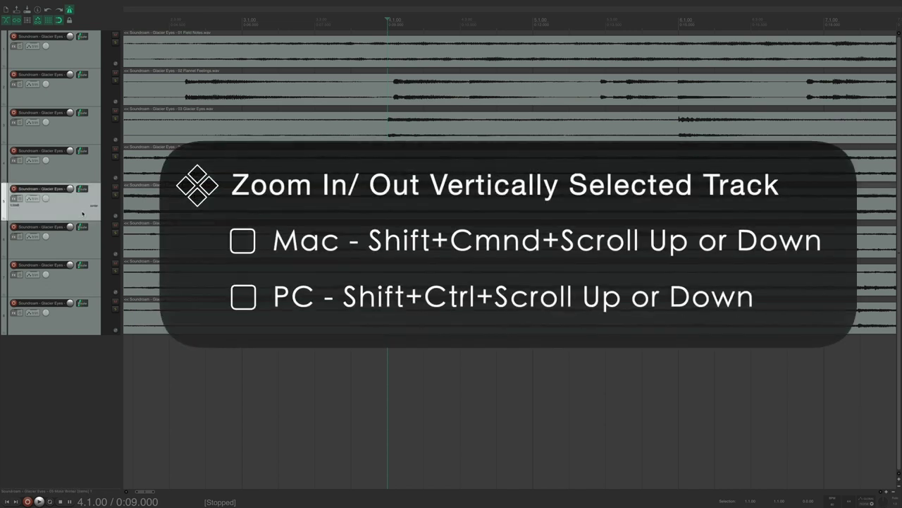
ctrl+shift+scroll(83, 213, up, 8)
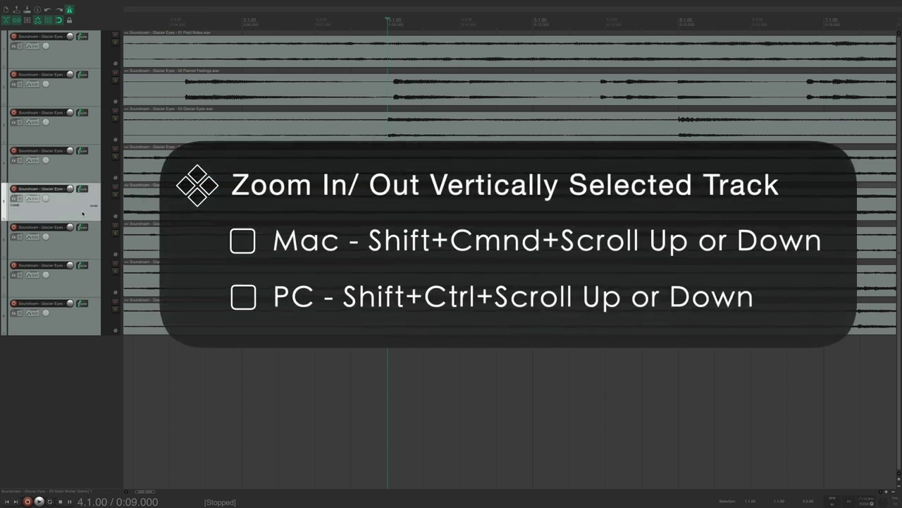
ctrl+shift+scroll(83, 212, up, 6)
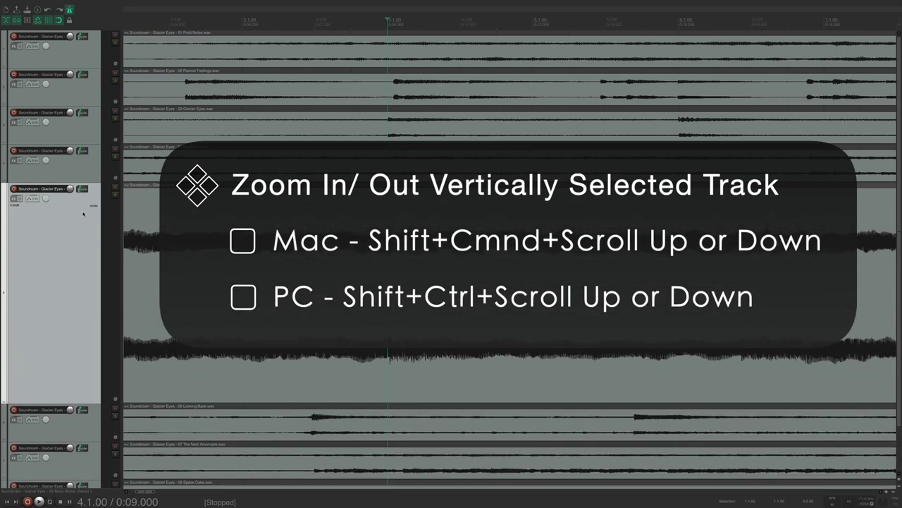
ctrl+shift+scroll(82, 213, down, 10)
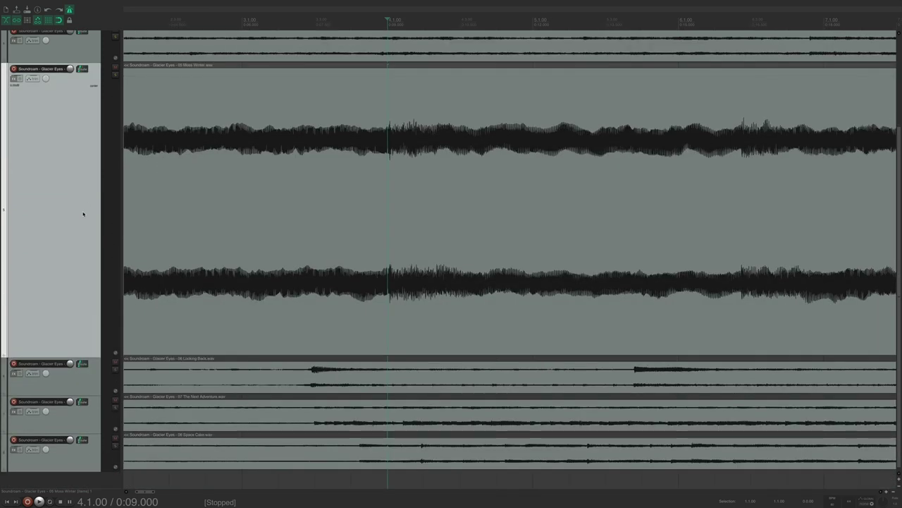
ctrl+shift+scroll(82, 212, down, 8)
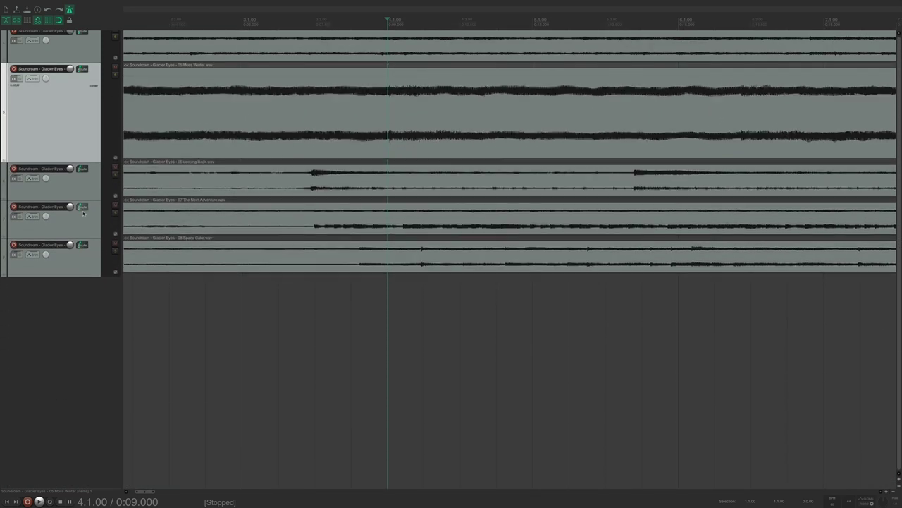
ctrl+shift+scroll(83, 213, down, 4)
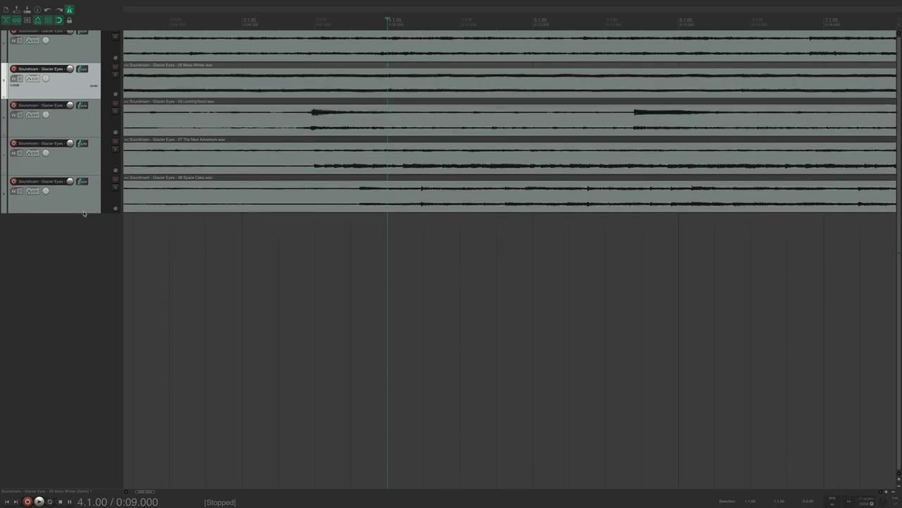
Select the time range from 3.4.00 to 5.1.00 and zoom the arrange view to that time selection.
scroll(290, 32, up, 5)
click(289, 32)
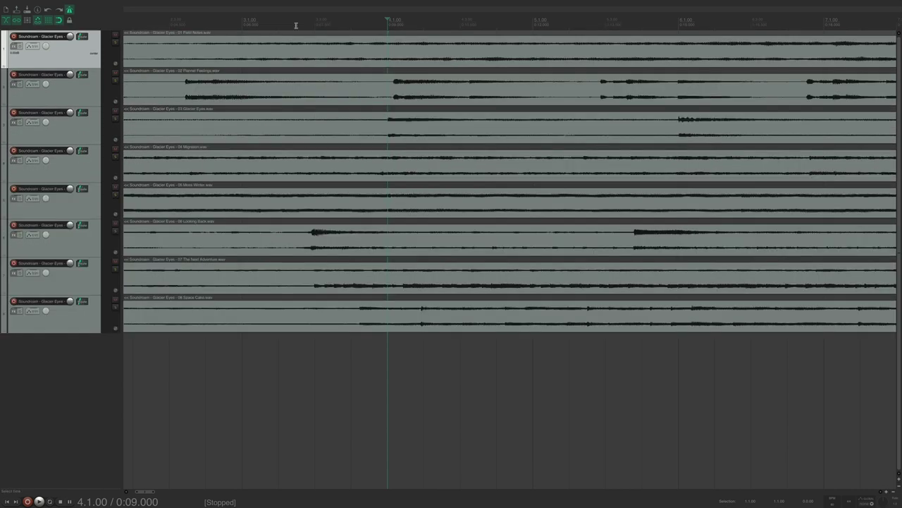
drag(354, 30, 543, 34)
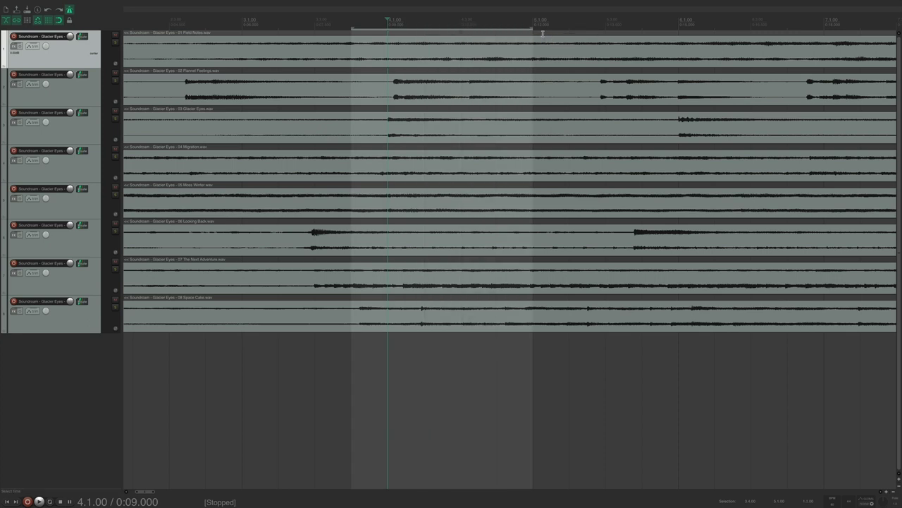
key(Page_Up)
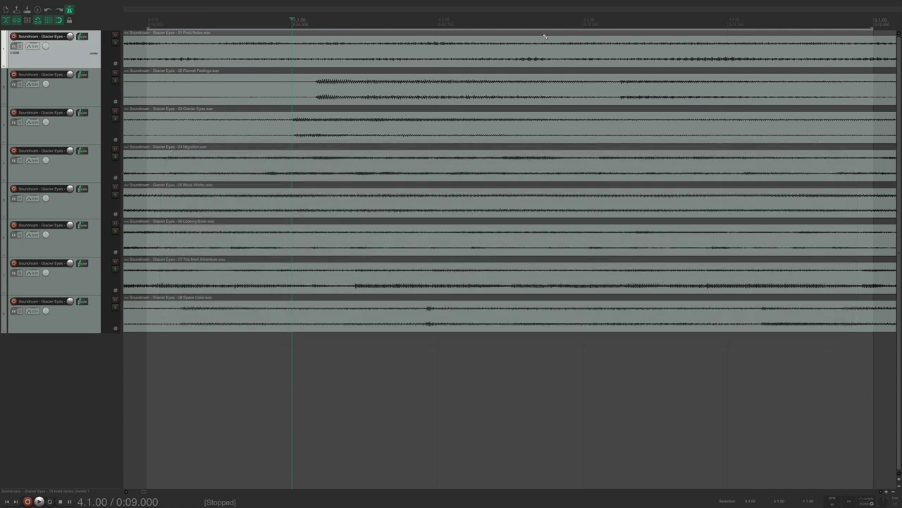
Toggle the arrange view between the whole project and the zoomed time selection, ending on the whole project.
key(grave)
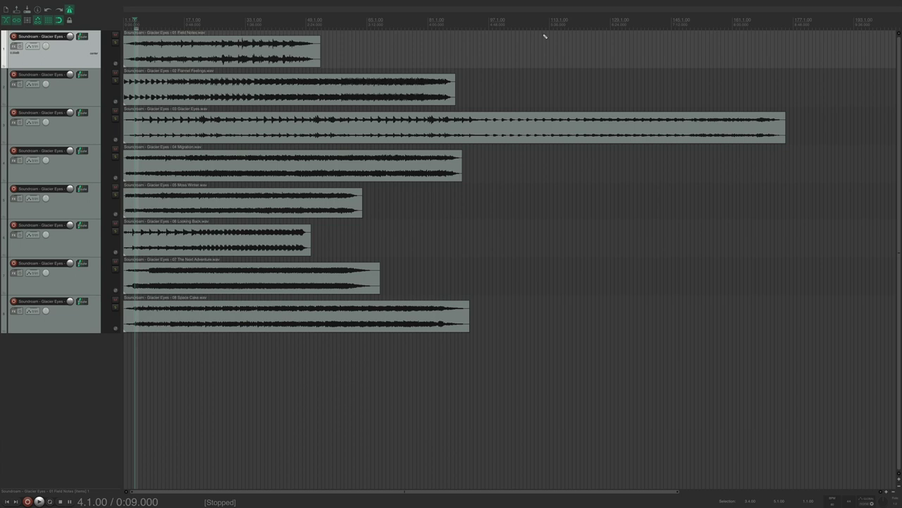
key(grave)
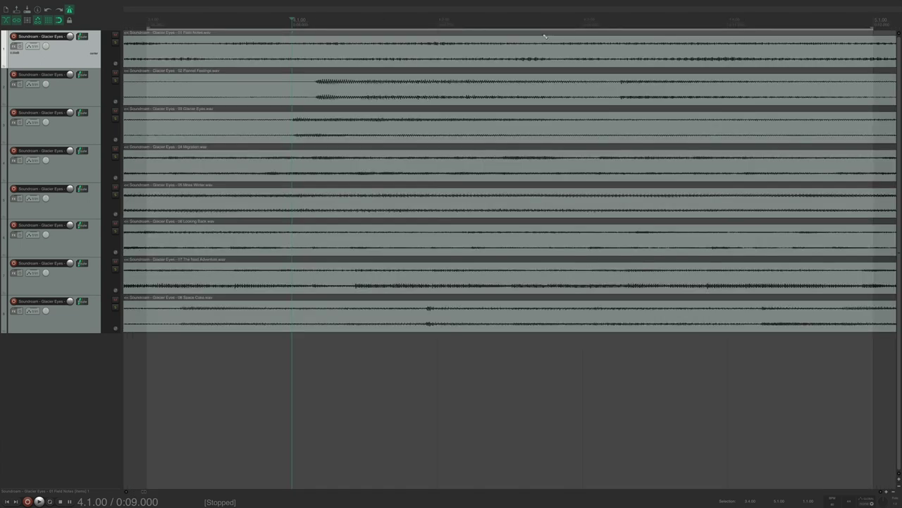
key(grave)
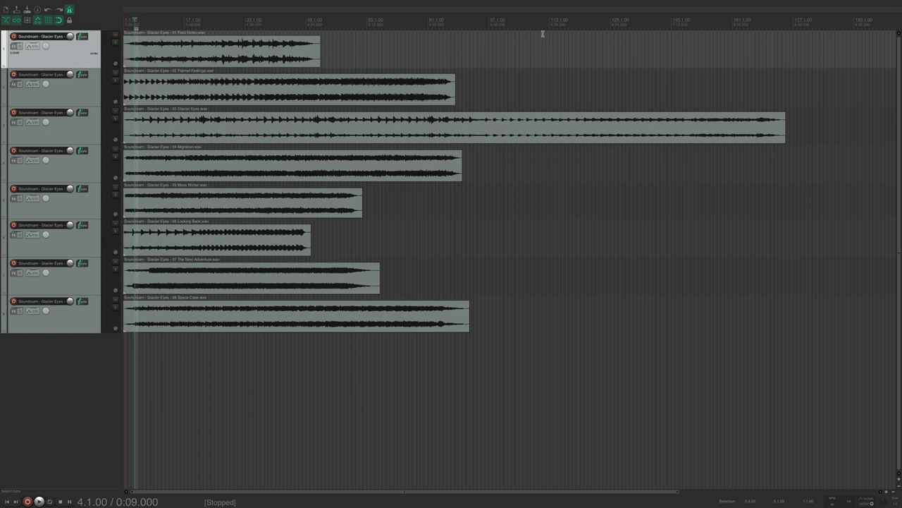
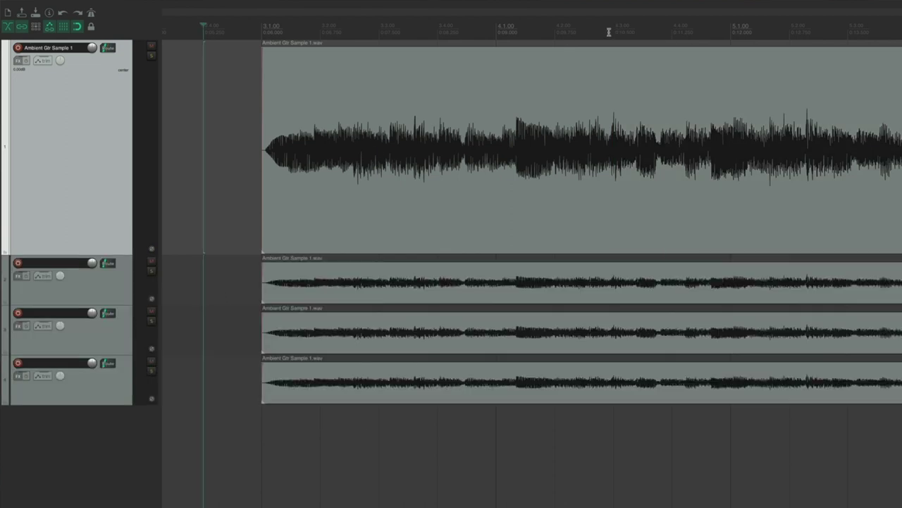
Place the edit cursor at 4.4.00 and split the Ambient Gtr Sample 1 items at the cursor.
click(671, 25)
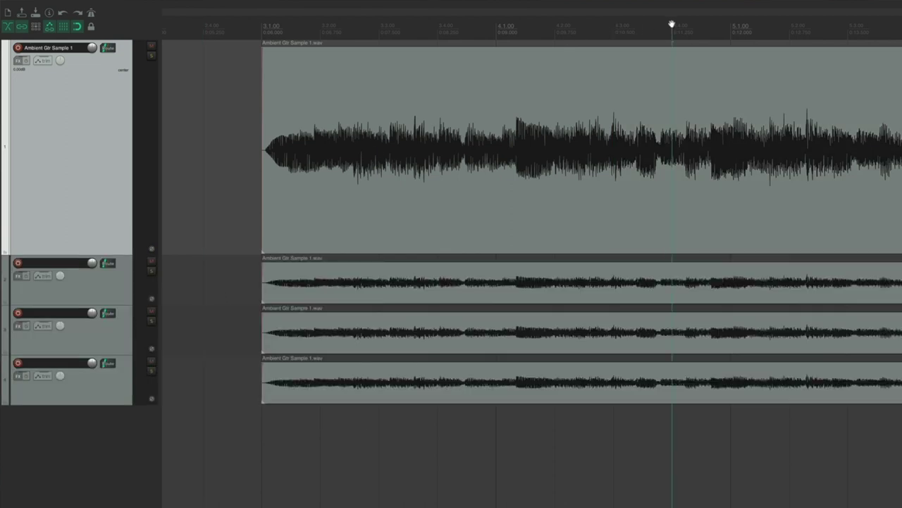
key(s)
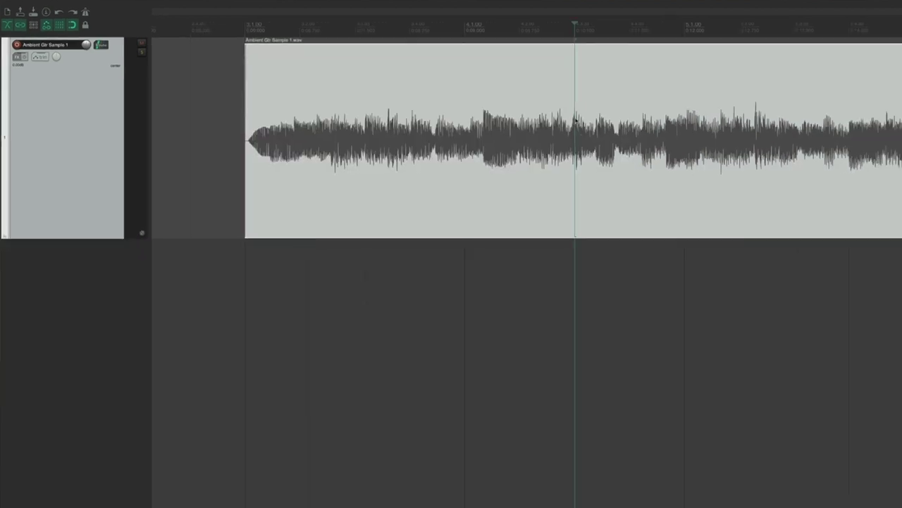
Select the time range from 4.3.00 to 5.4.00 and split the Ambient Gtr Sample 1 item at the time selection.
drag(468, 24, 701, 22)
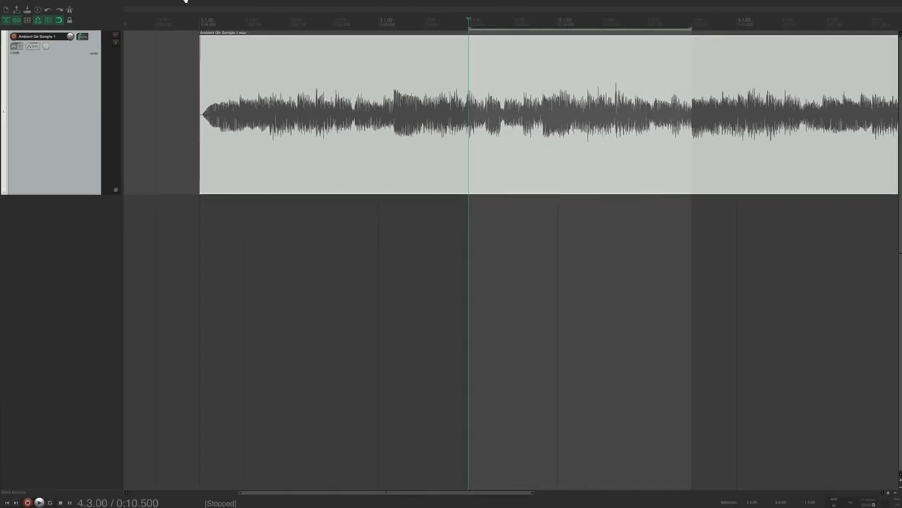
click(117, 4)
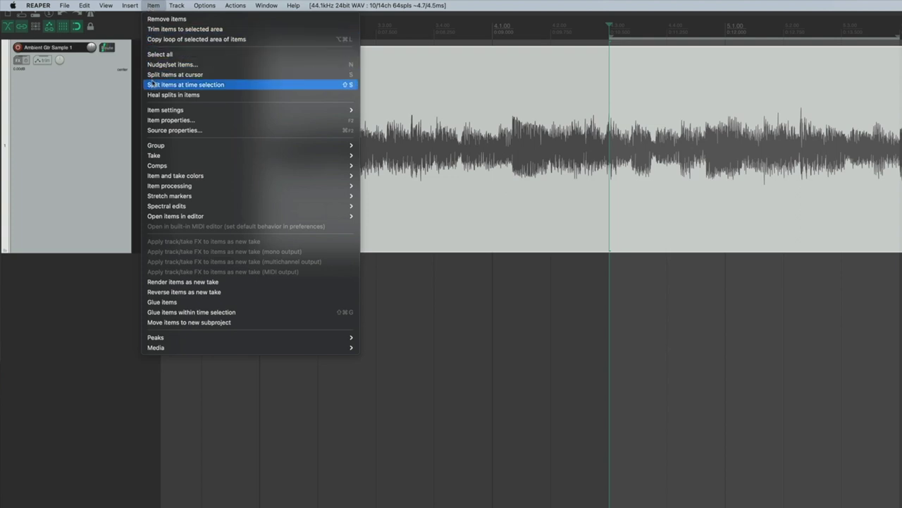
click(185, 85)
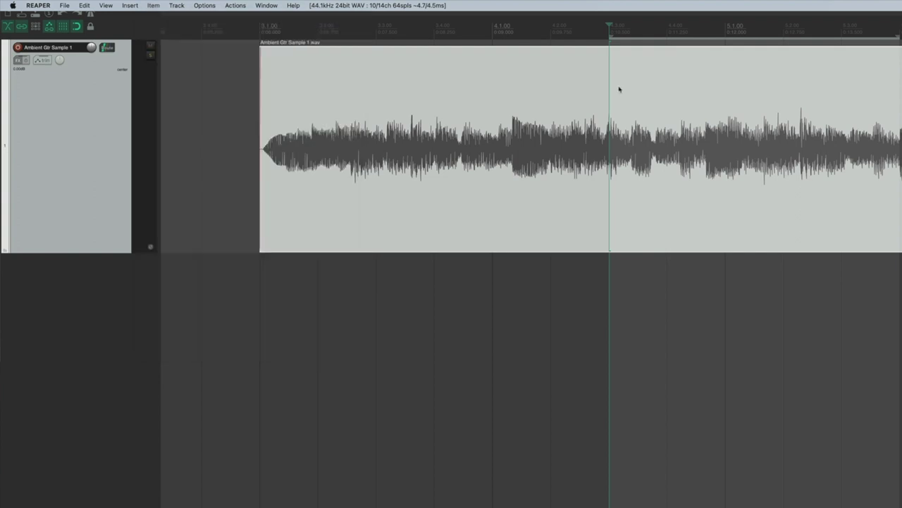
right_click(620, 89)
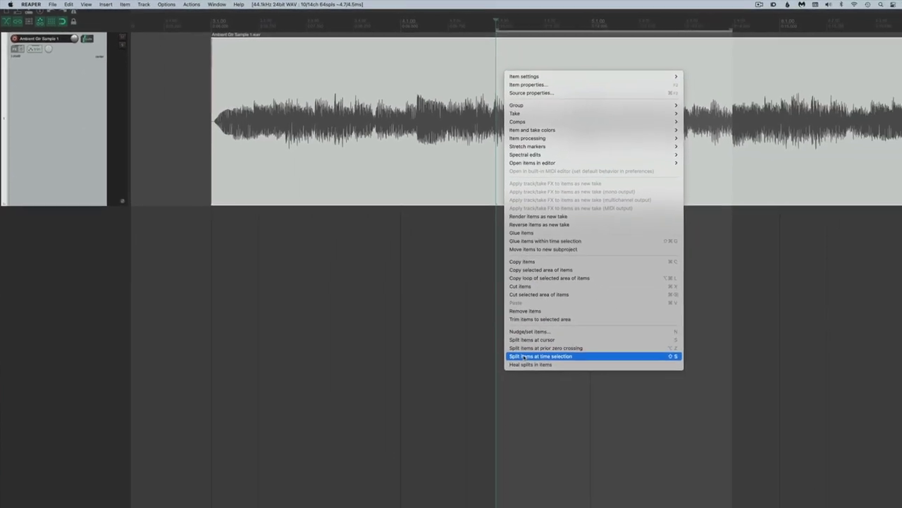
click(494, 337)
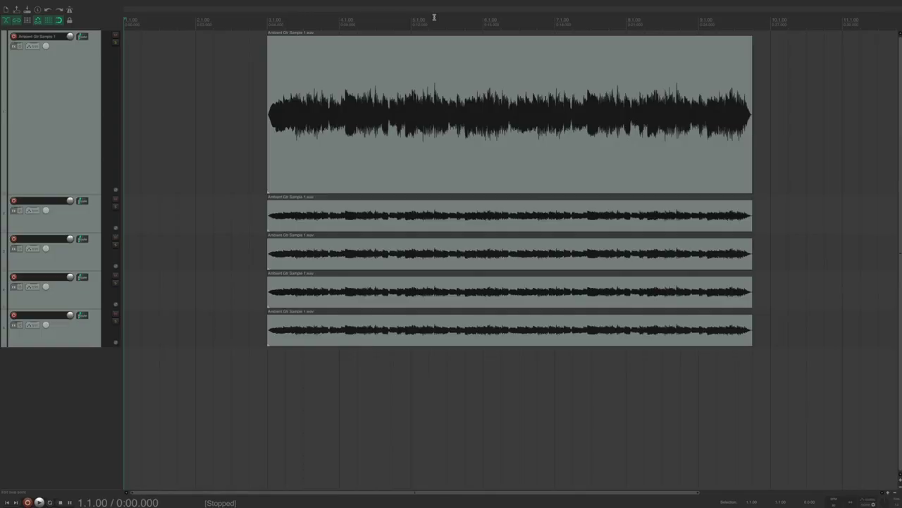
Select the items on tracks 1 through 5 as one continuous range, and clear the selection.
click(420, 160)
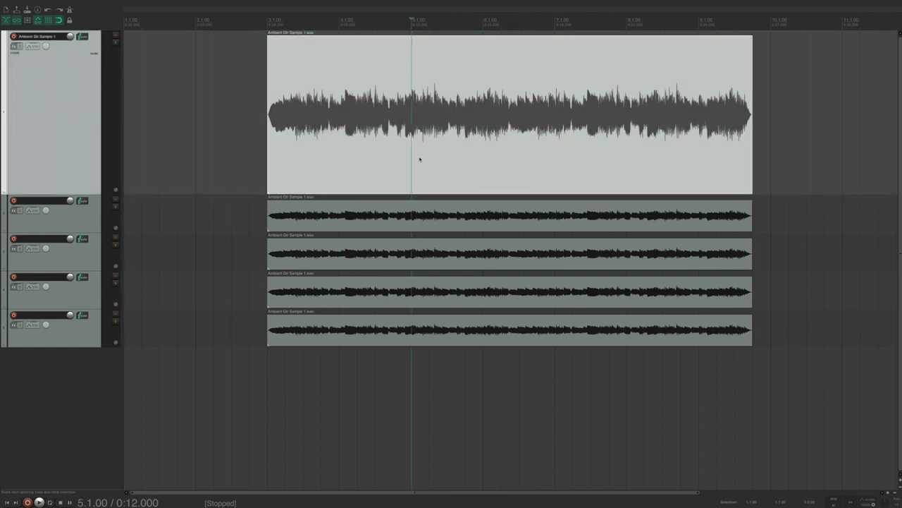
shift+click(418, 329)
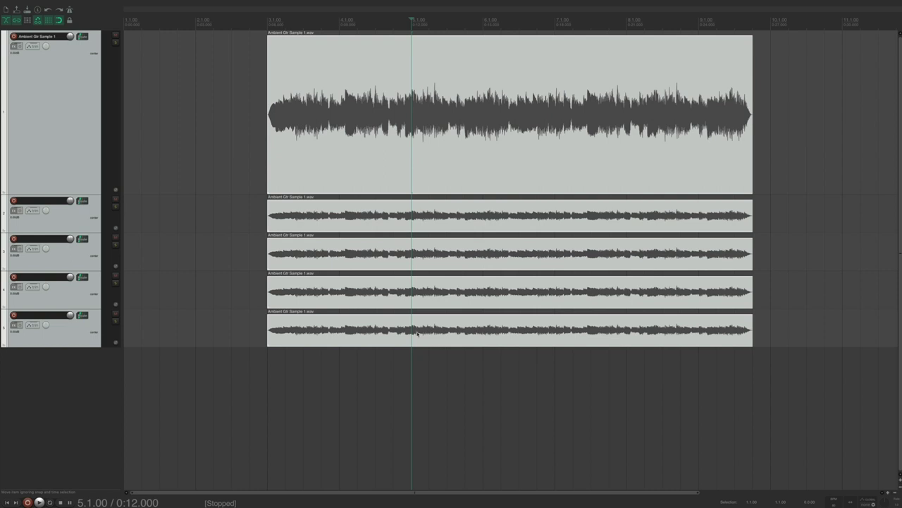
click(411, 352)
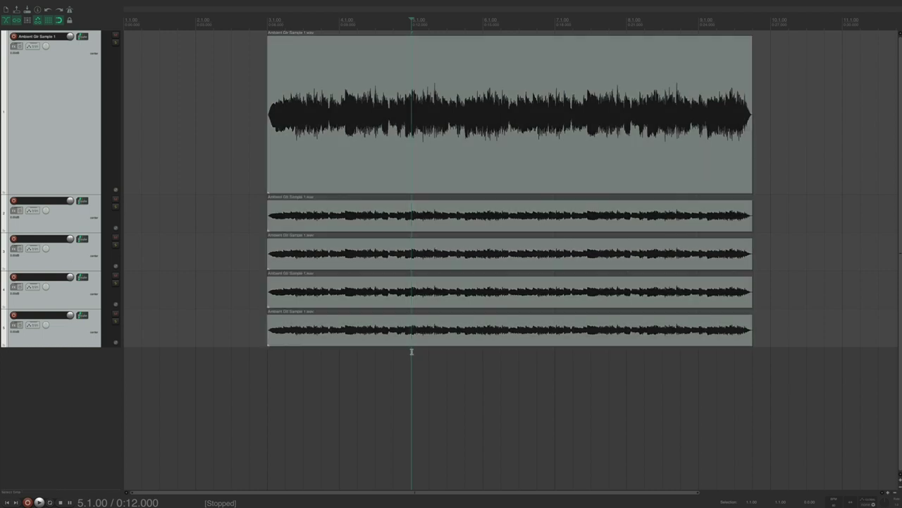
Select only the items on tracks 1, 3 and 5 individually, and clear the selection.
click(426, 165)
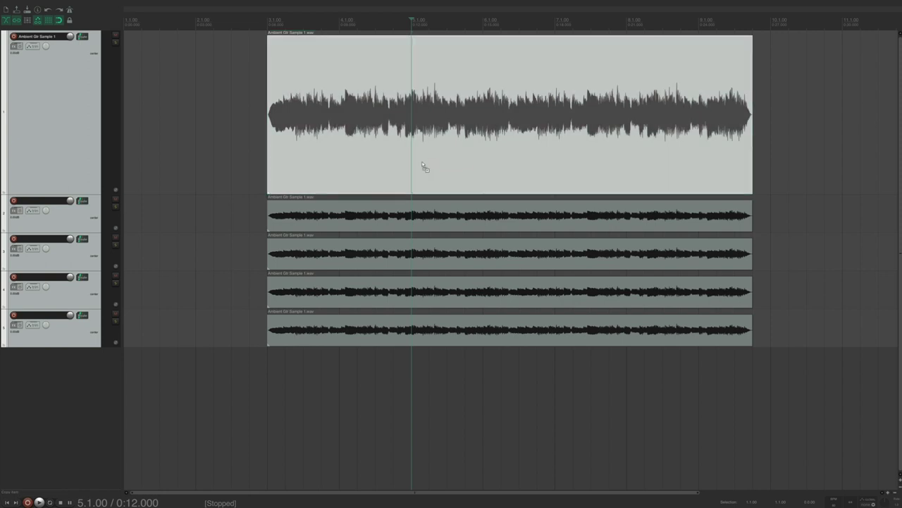
ctrl+click(416, 260)
ctrl+click(413, 330)
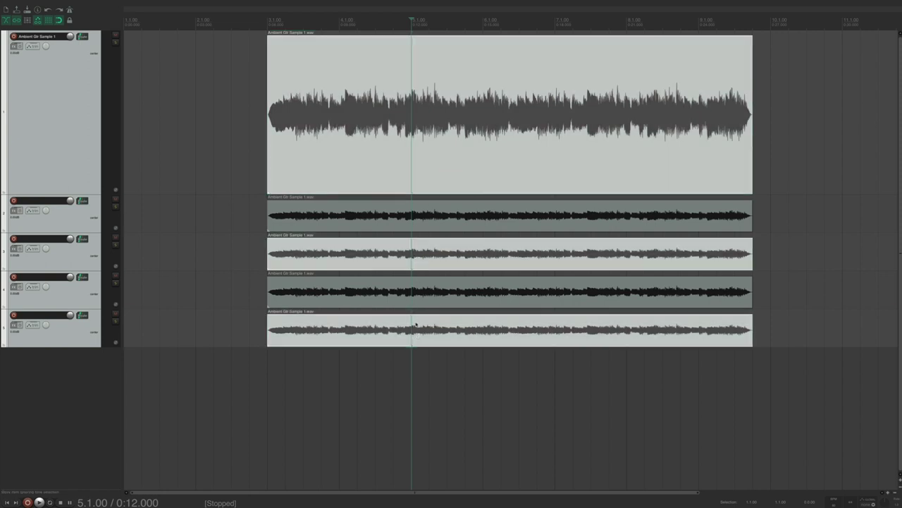
click(414, 363)
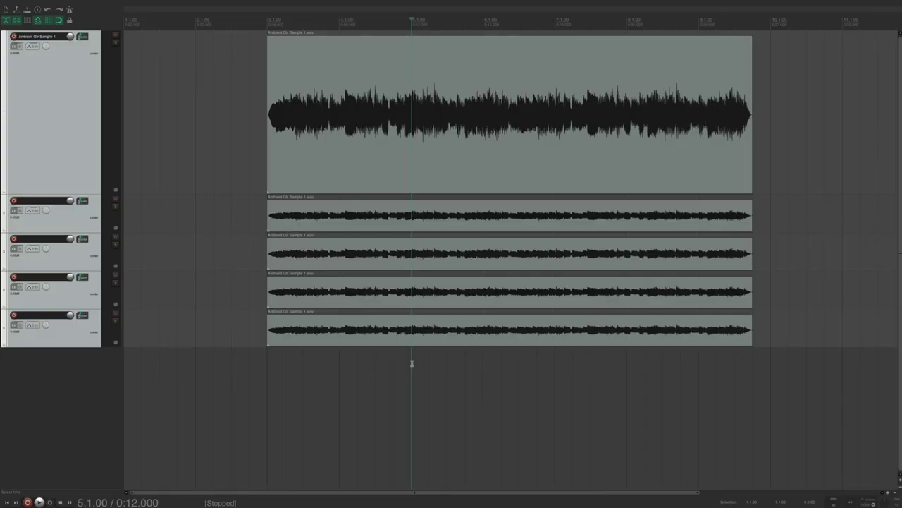
Marquee-select the items on all five tracks, clear the selection, and select all items in the project.
drag(347, 153, 482, 327)
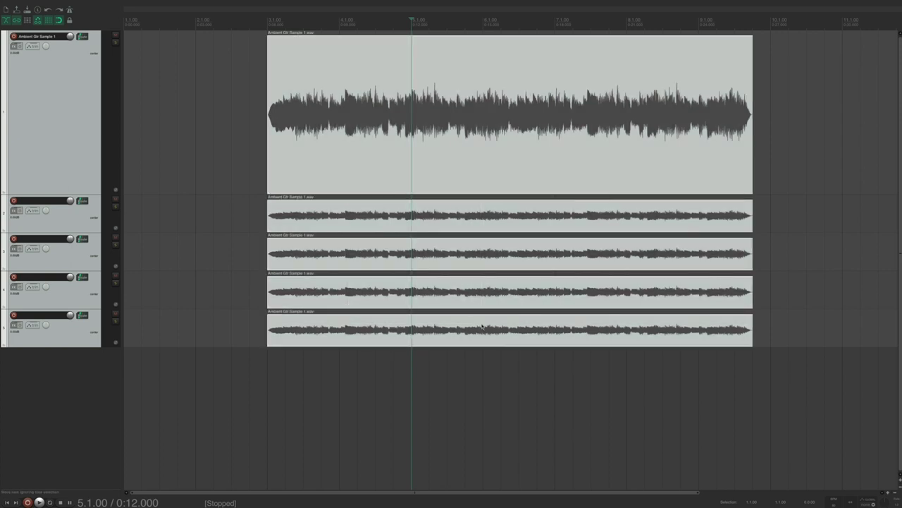
click(413, 376)
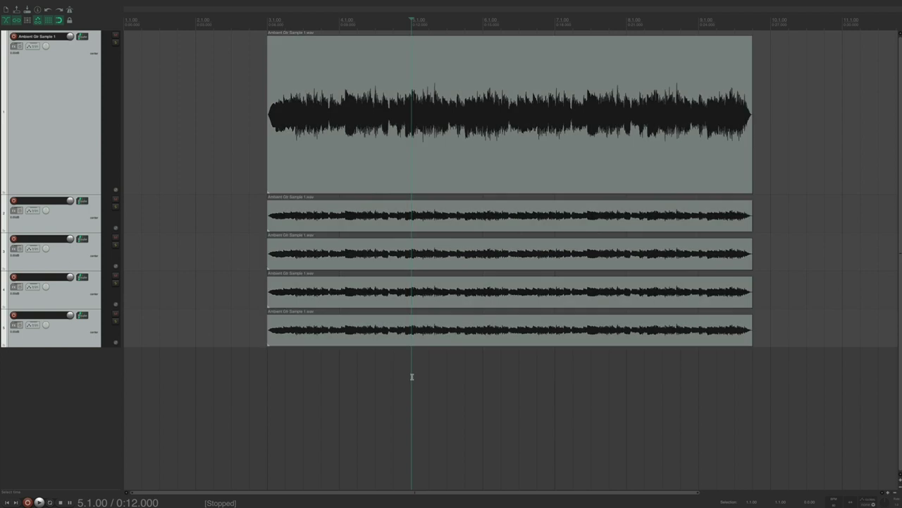
key(ctrl+a)
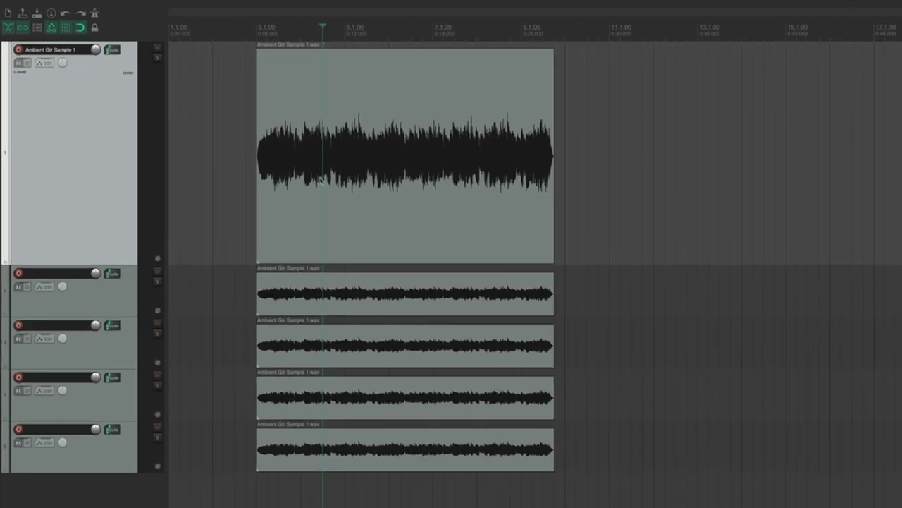
Select the Ambient Gtr Sample 1 item on track 1 and copy it.
click(321, 179)
click(89, 6)
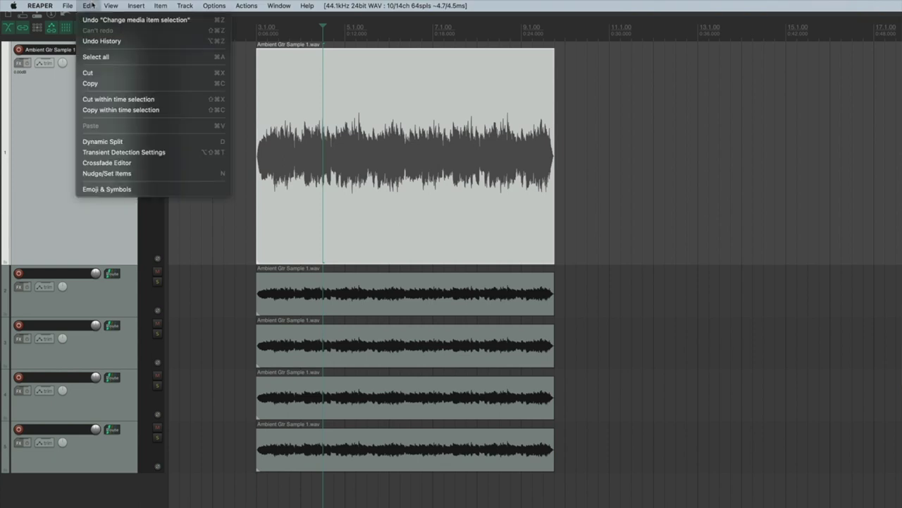
right_click(327, 134)
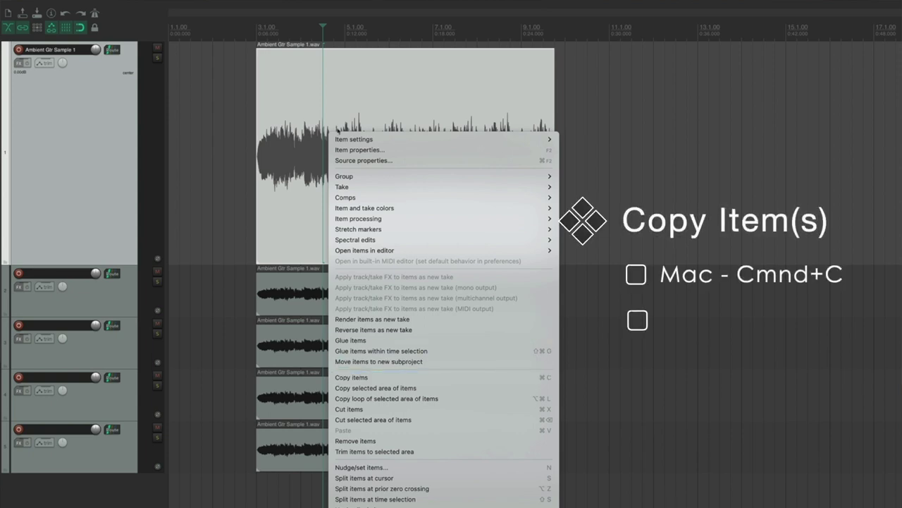
click(324, 108)
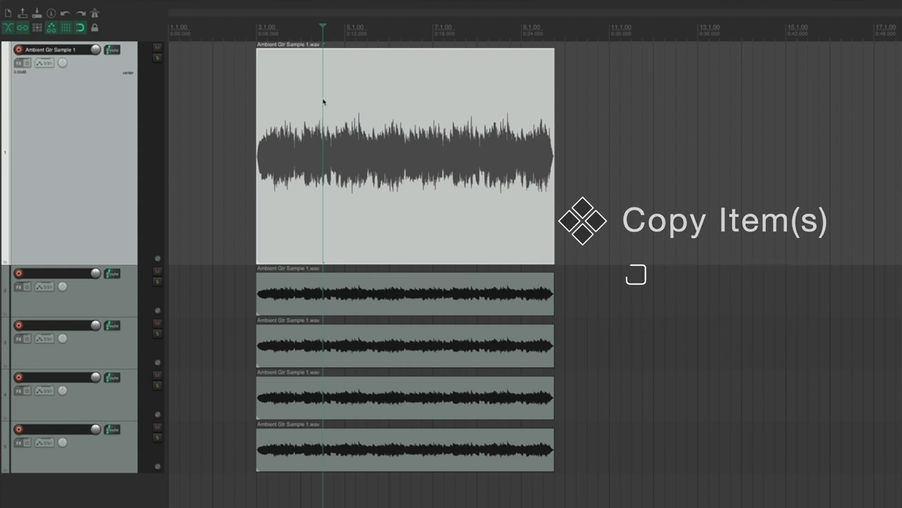
Paste the copied item on track 1 at 12.1.00 and delete the pasted item.
mouse_move(125, 5)
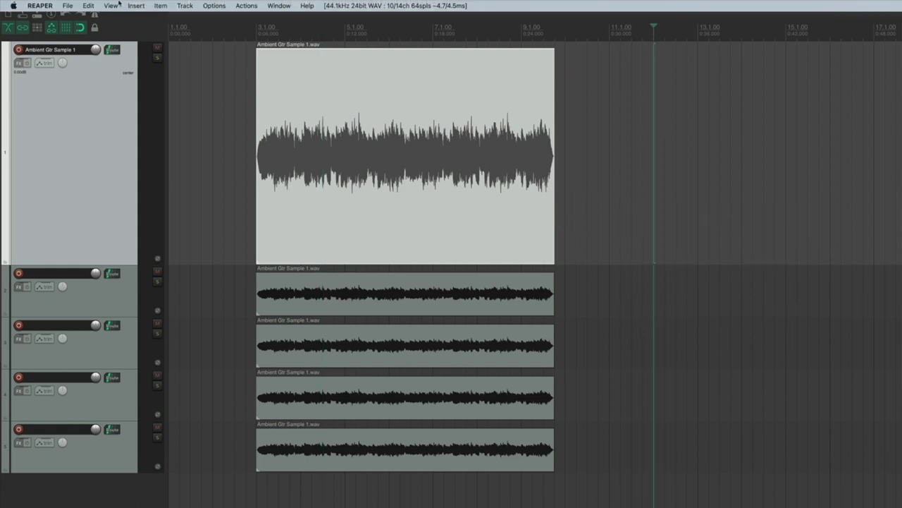
click(89, 5)
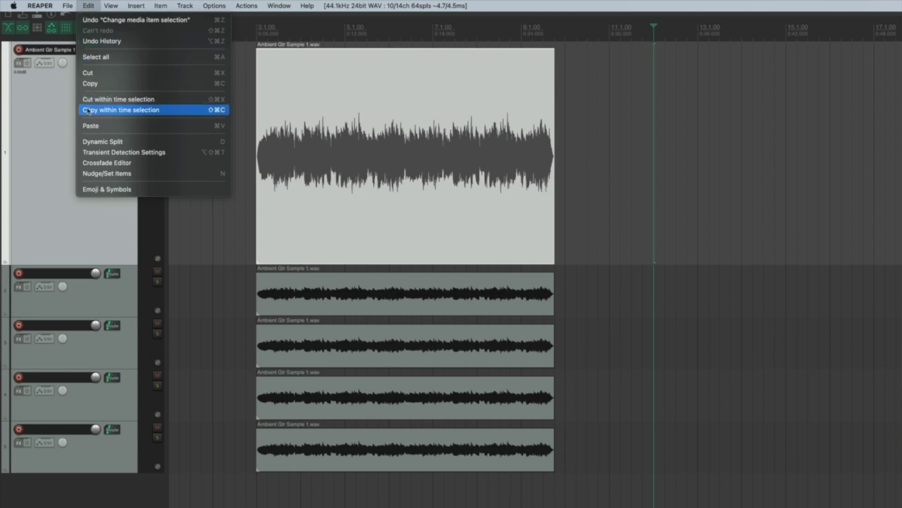
key(Escape)
right_click(653, 60)
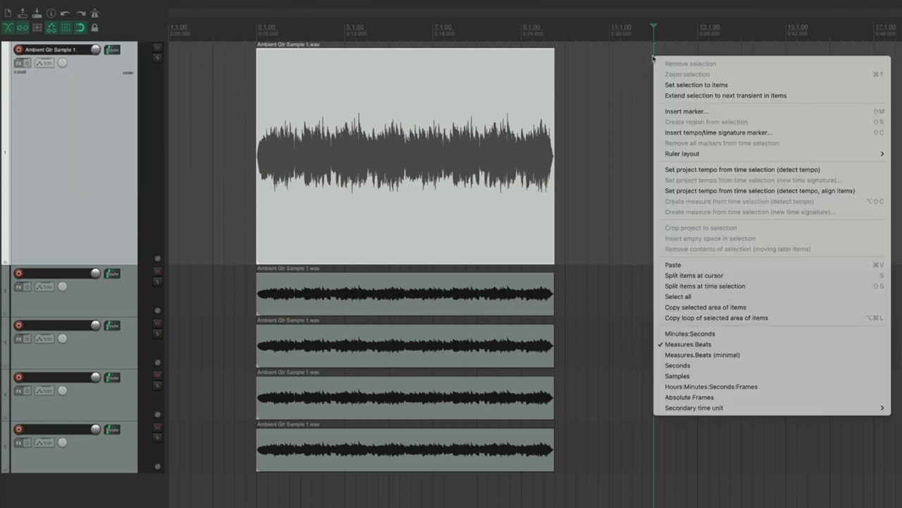
click(673, 264)
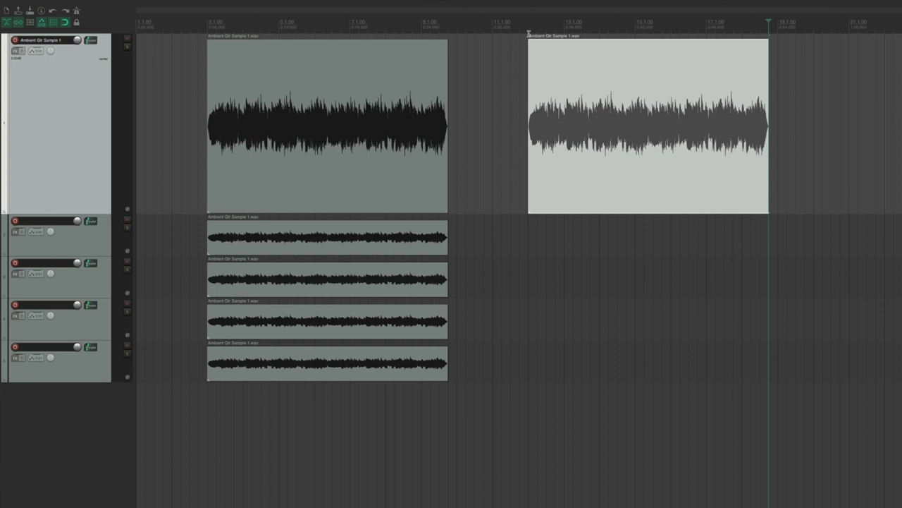
key(Delete)
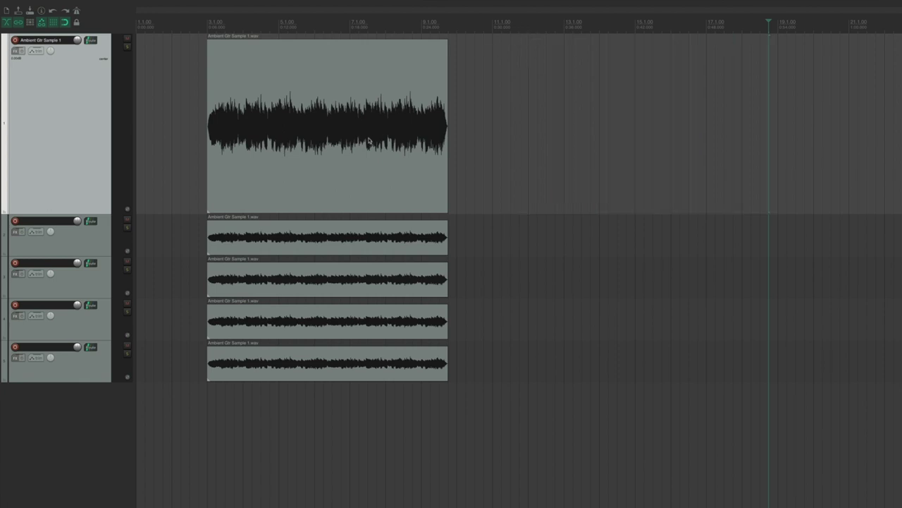
Place a copy of the track 1 item at about 10.4.00 on the same track and delete it.
drag(368, 141, 656, 145)
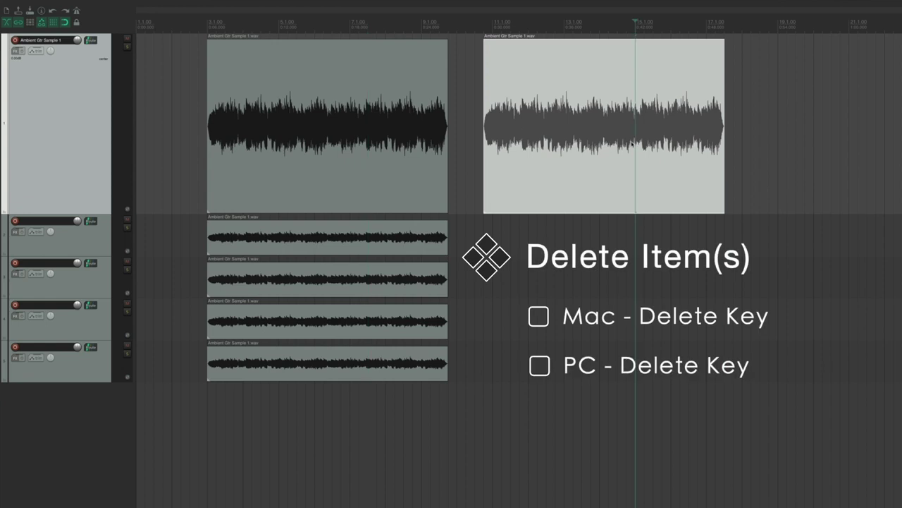
key(Delete)
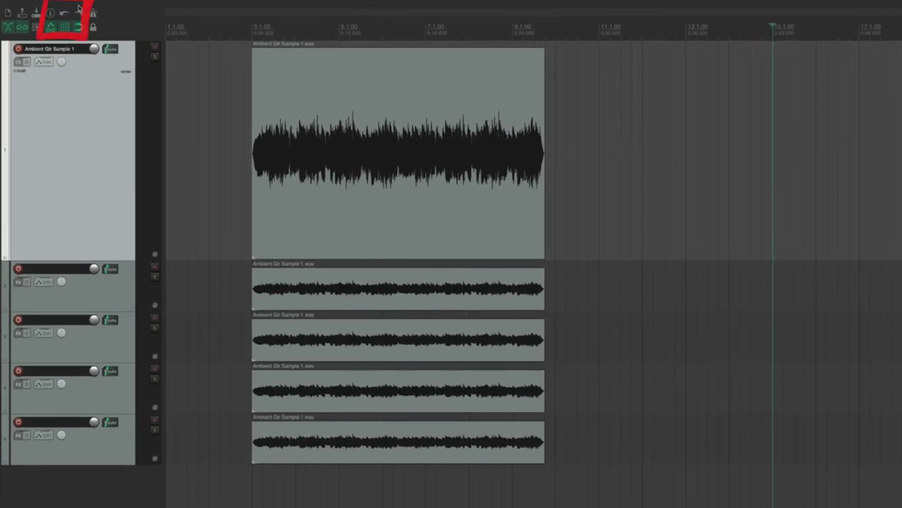
Undo the deletion of the copied item and undo the copying itself.
click(79, 13)
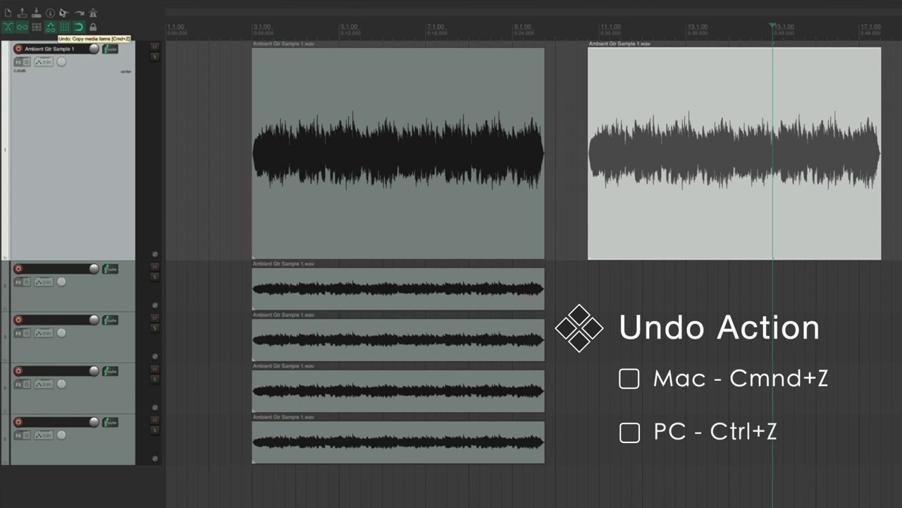
click(63, 13)
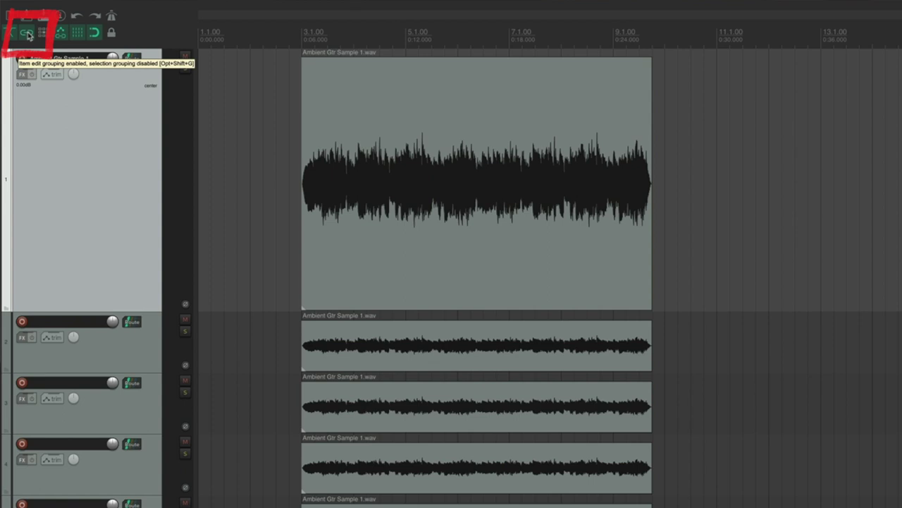
With the edit cursor at 5.1.00, select all five Ambient Gtr Sample 1 items, group them, and ungroup them again.
click(430, 32)
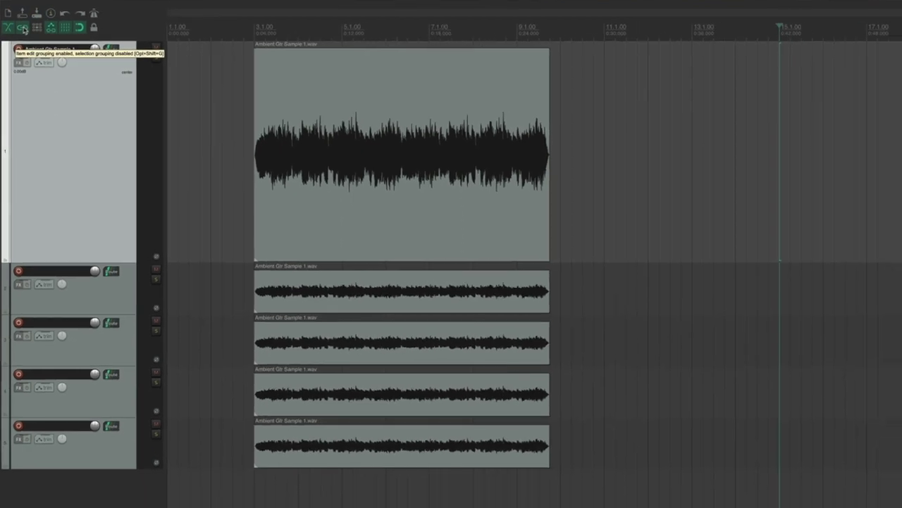
click(345, 30)
click(343, 146)
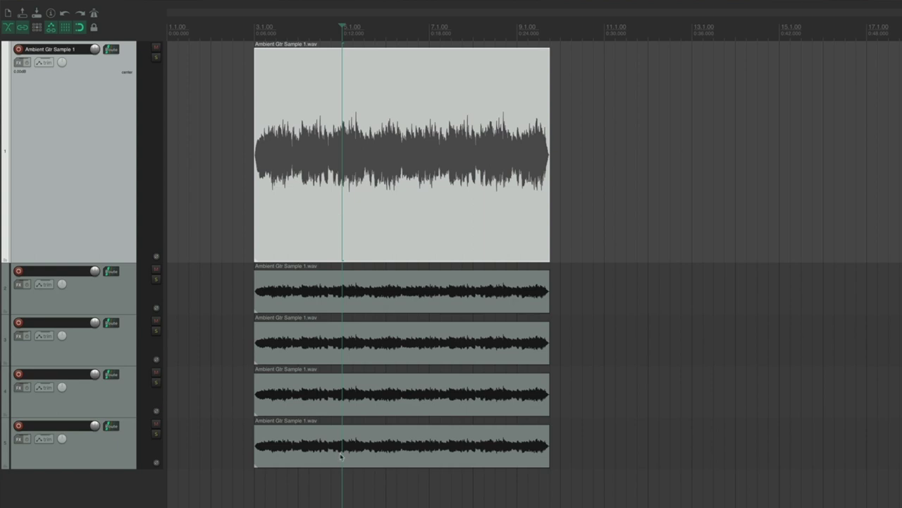
shift+click(342, 464)
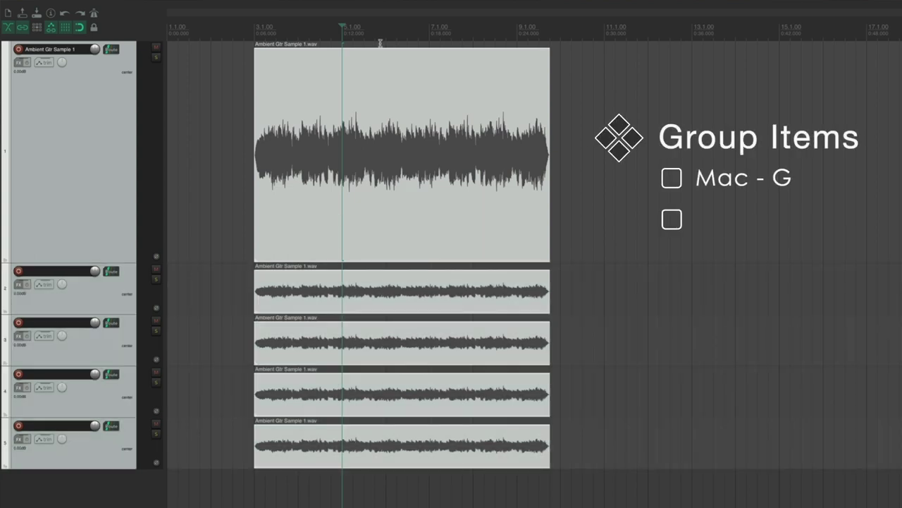
key(g)
mouse_move(369, 156)
mouse_down()
mouse_move(464, 172)
mouse_move(368, 169)
mouse_move(382, 166)
mouse_up()
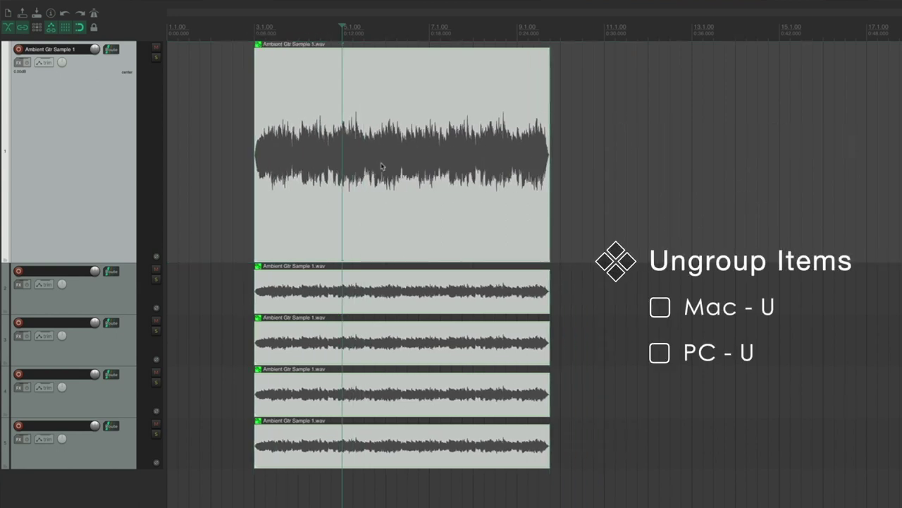
key(u)
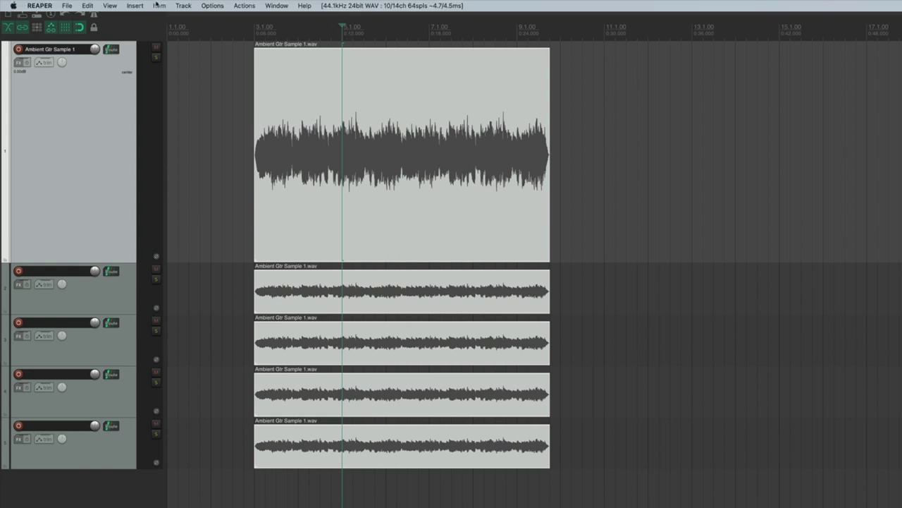
Lock the five selected Ambient Gtr Sample 1 items.
click(159, 6)
mouse_move(172, 115)
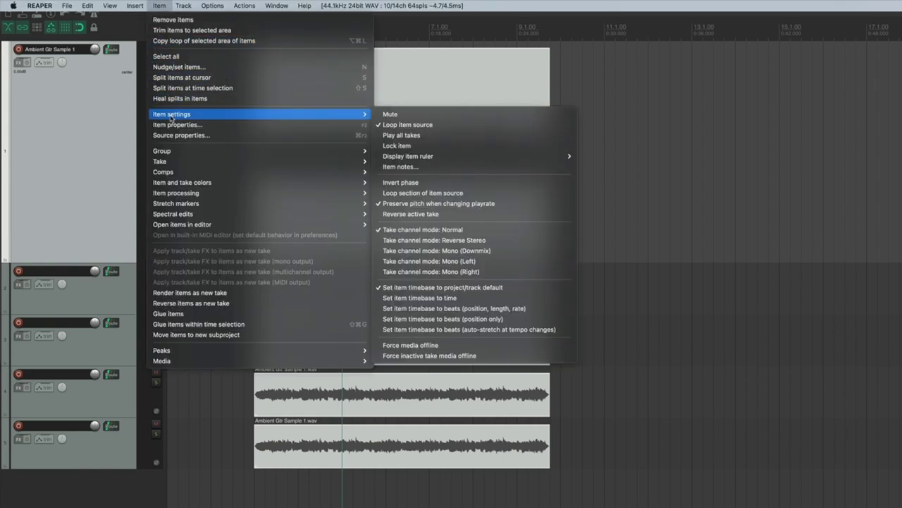
click(394, 146)
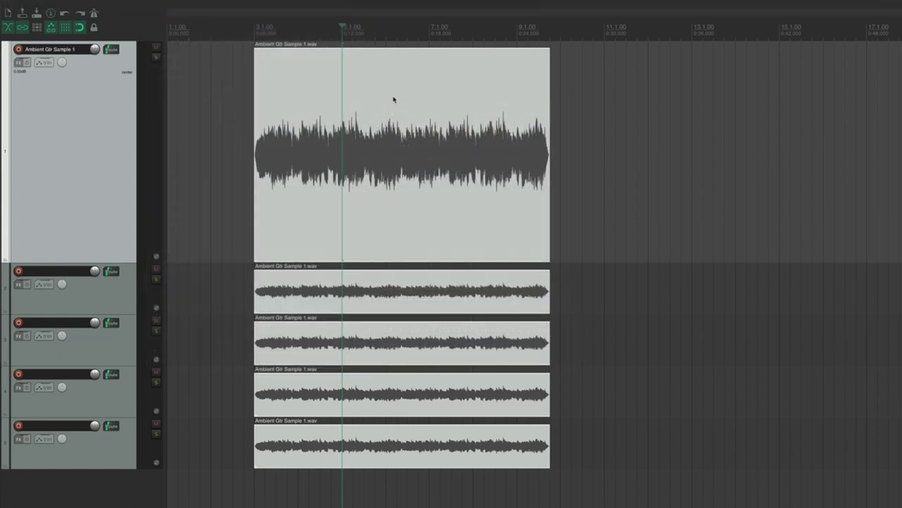
right_click(345, 120)
mouse_move(354, 126)
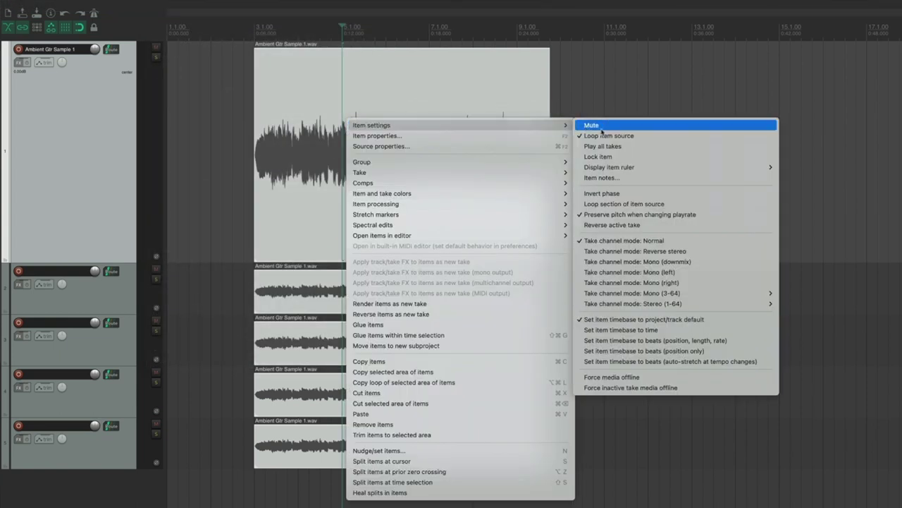
click(615, 156)
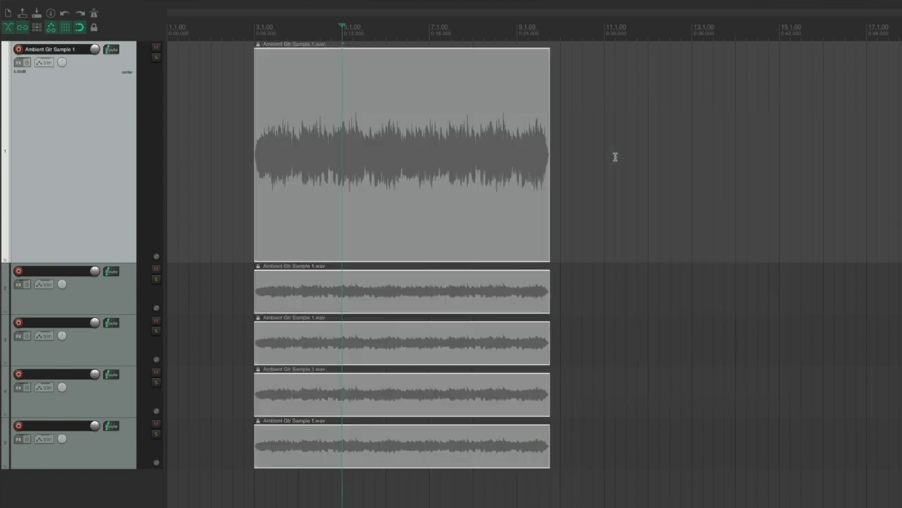
Unlock the five selected Ambient Gtr Sample 1 items and mute them through their item settings.
click(258, 45)
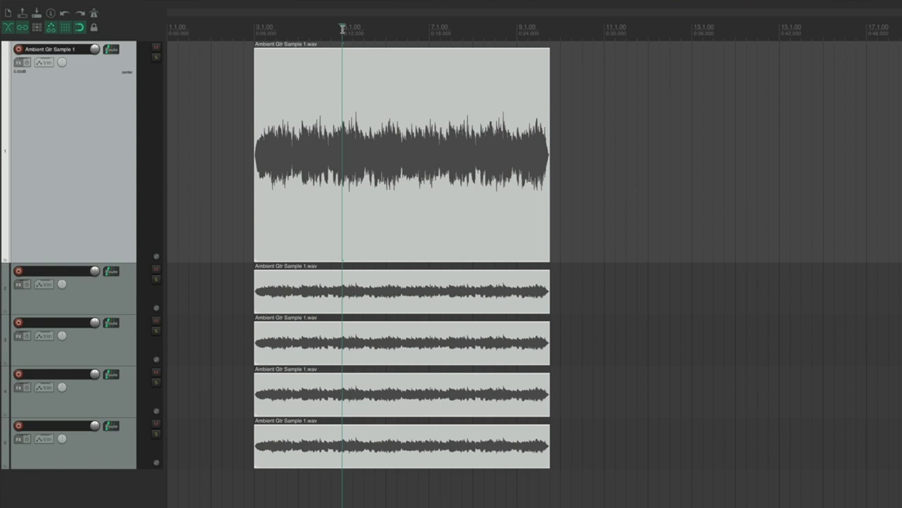
mouse_move(141, 6)
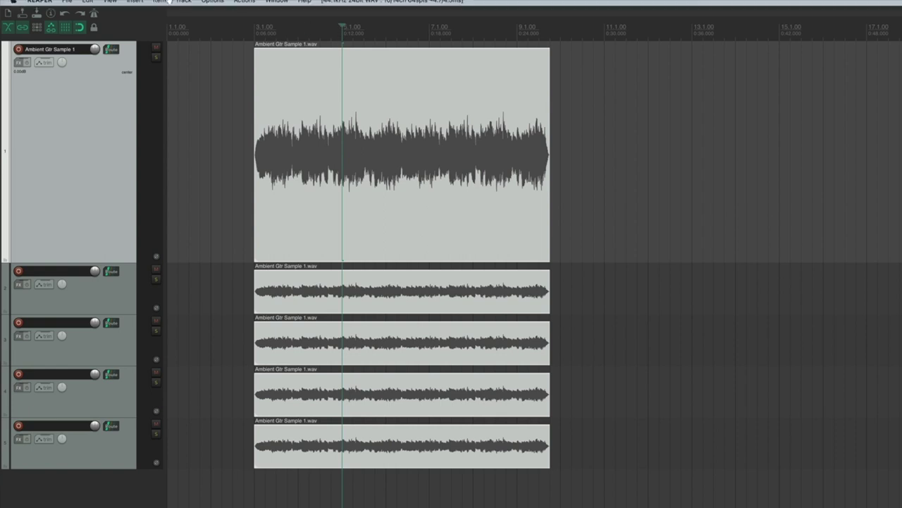
click(159, 6)
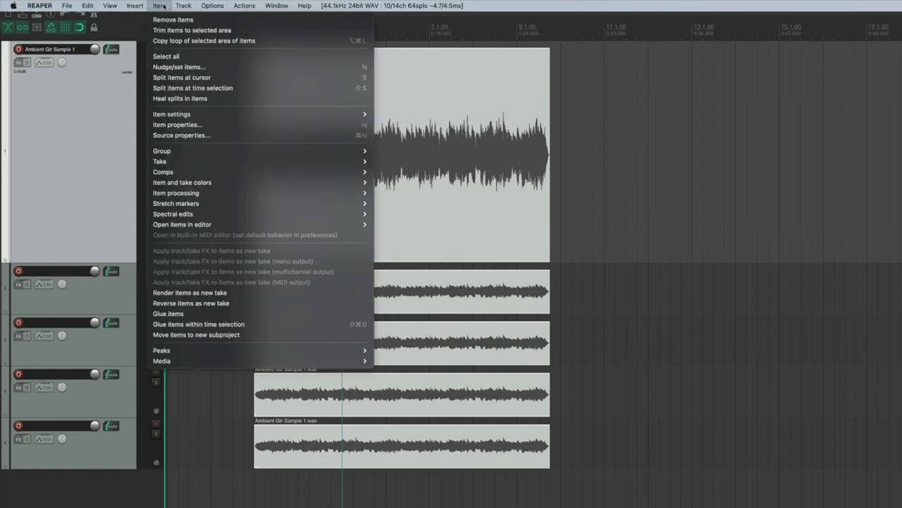
mouse_move(177, 114)
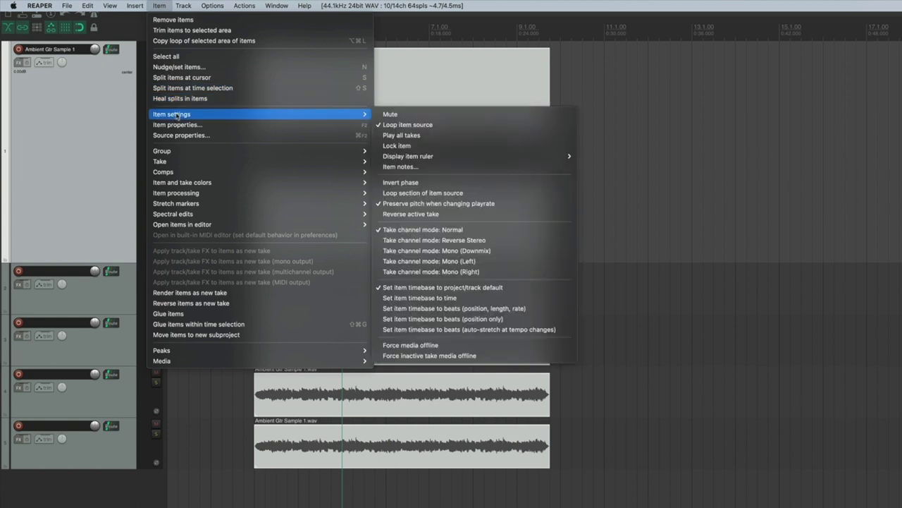
right_click(390, 96)
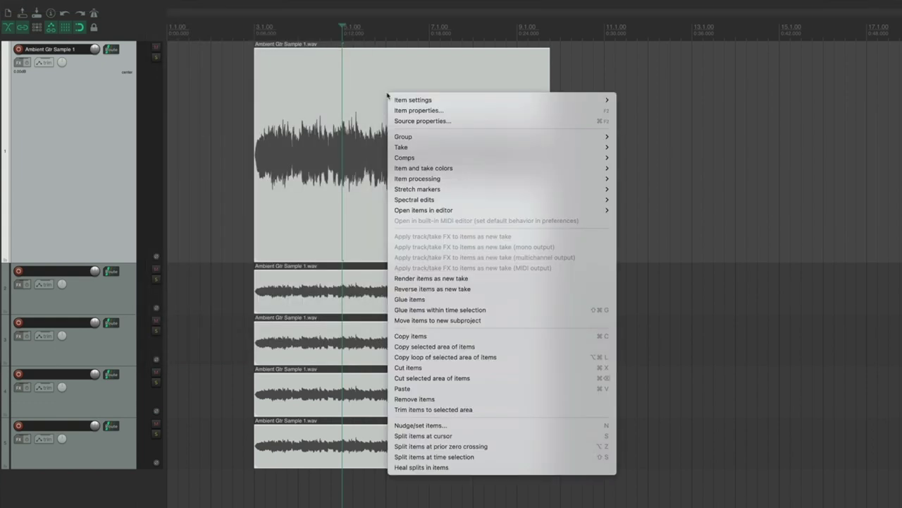
mouse_move(395, 103)
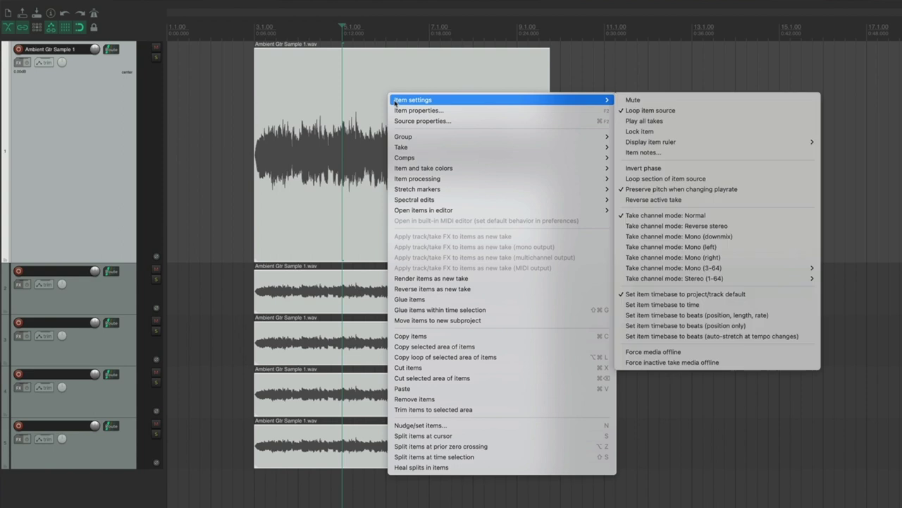
click(622, 101)
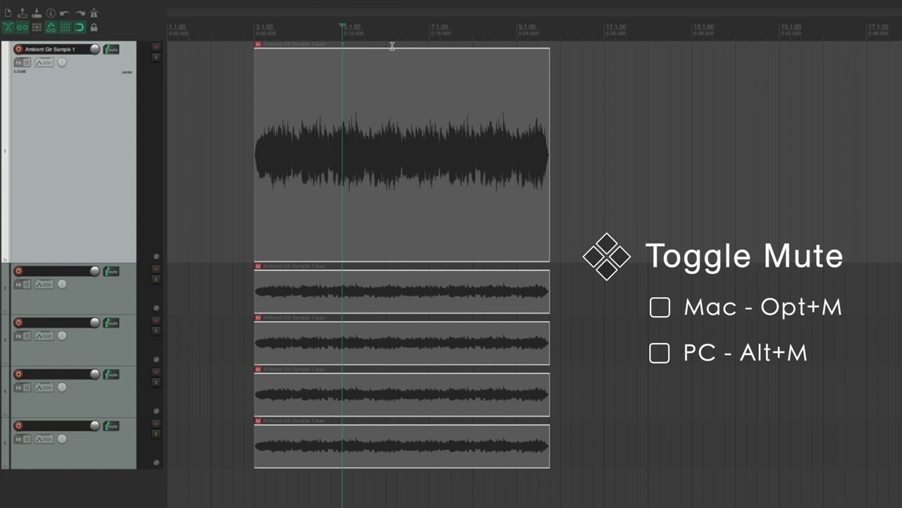
Toggle the mute state of the five selected Ambient Gtr Sample 1 items three times.
key(alt+m)
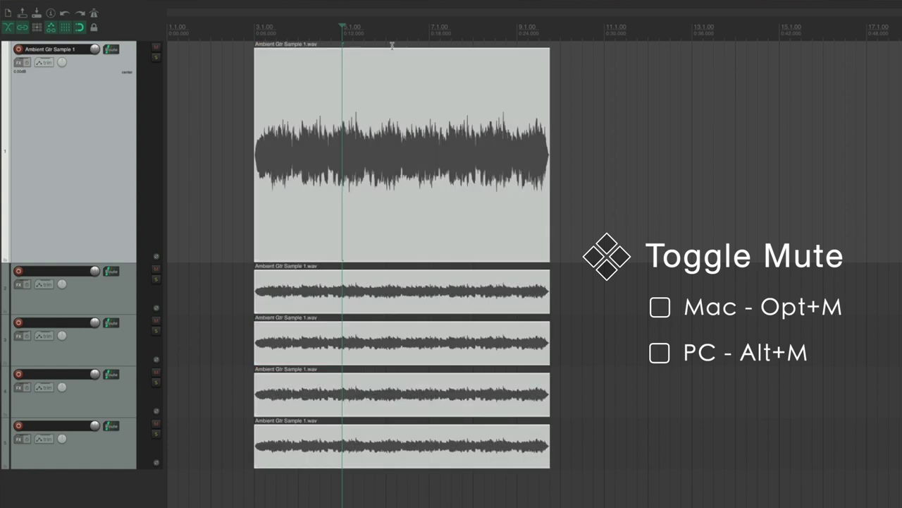
key(alt+m)
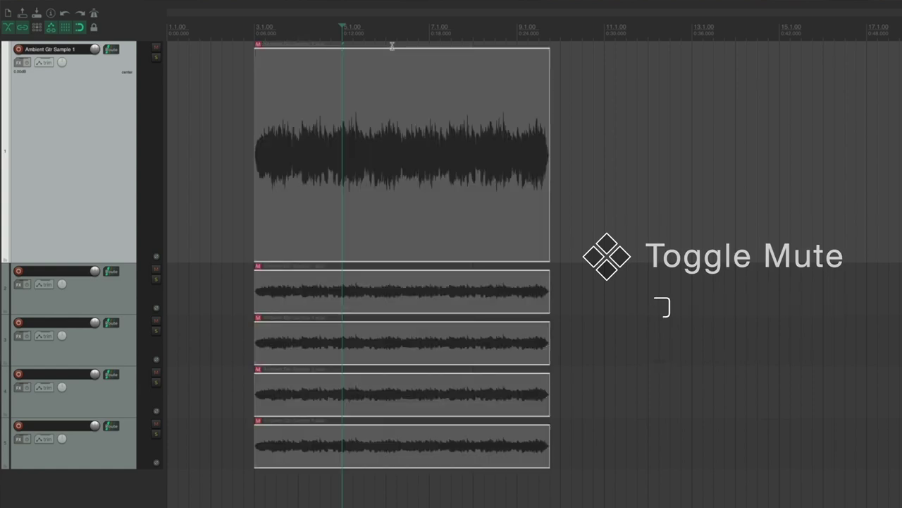
key(alt+m)
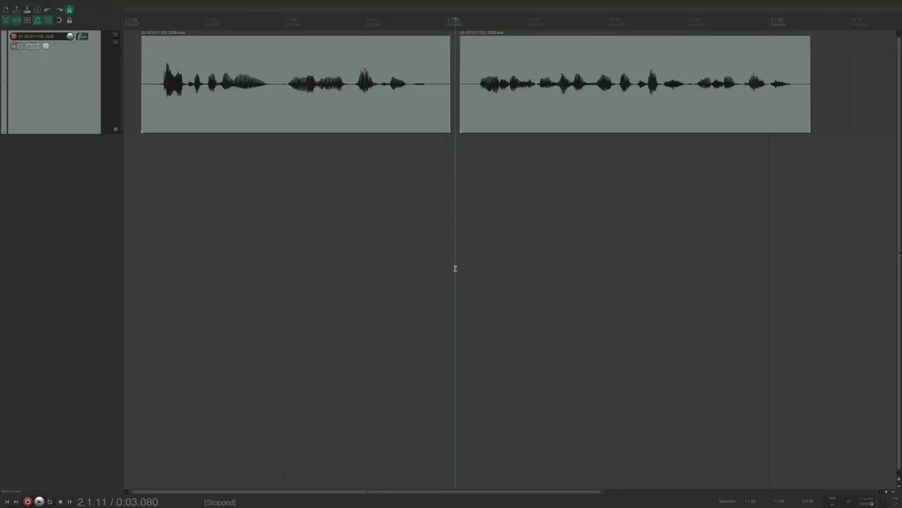
Move the second 01-VO-211123_2238 item earlier to overlap the first with a crossfade, and adjust the crossfade's length at its edges.
key(Home)
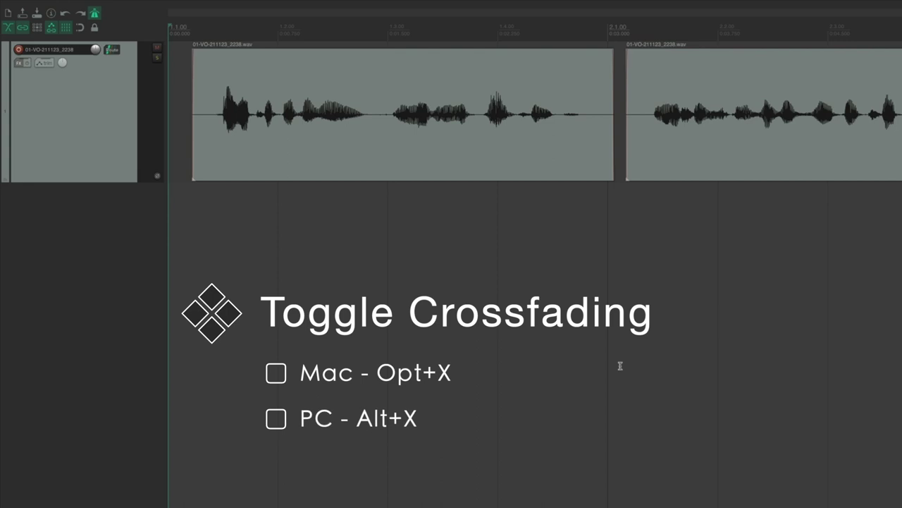
scroll(621, 360, up, 5)
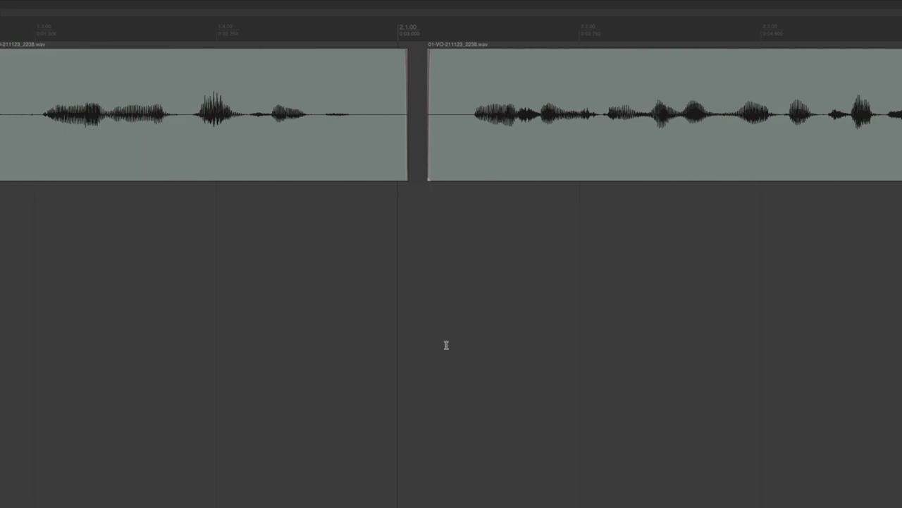
drag(462, 177, 407, 177)
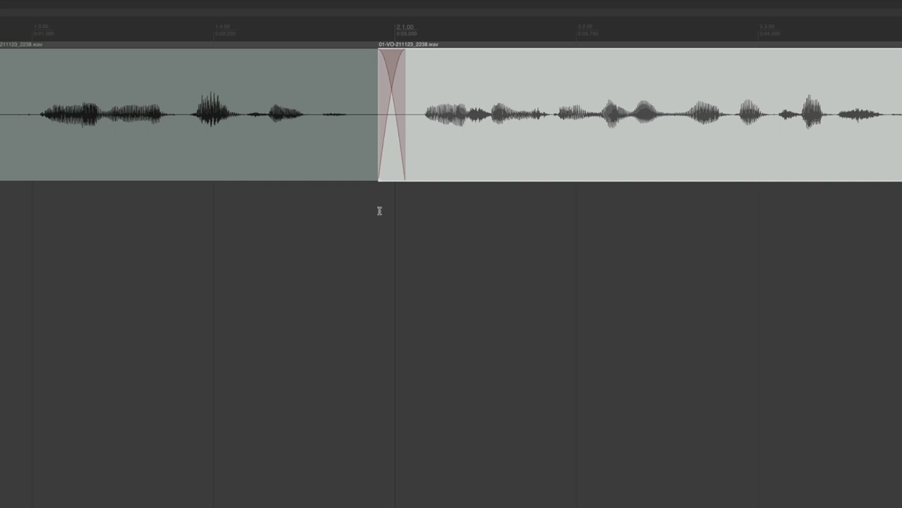
drag(378, 169, 418, 165)
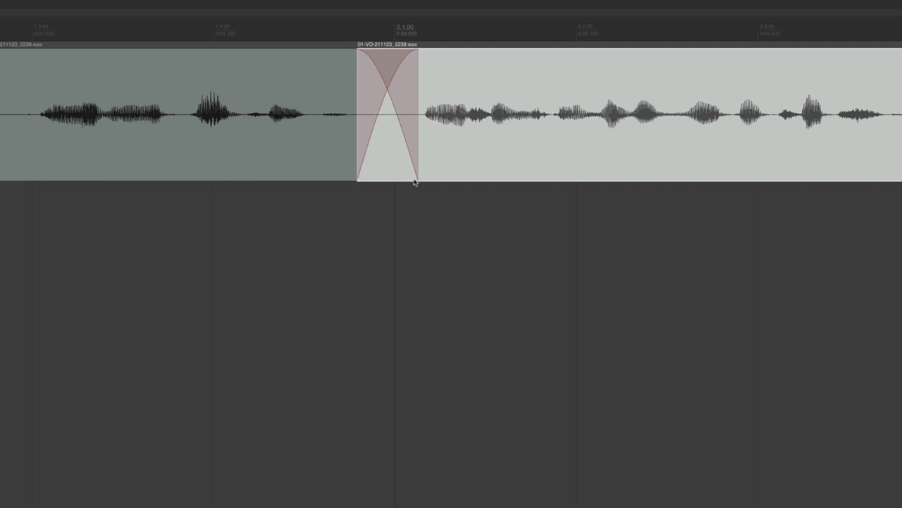
drag(417, 175, 399, 174)
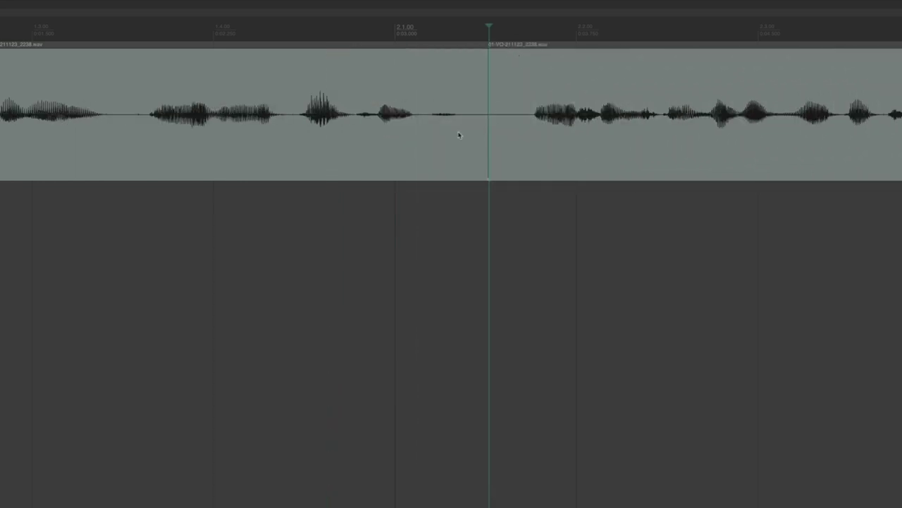
Select both adjoining voice-over items and crossfade them across a time selection of about 0.4 s around their shared edge.
click(465, 56)
drag(428, 41, 527, 47)
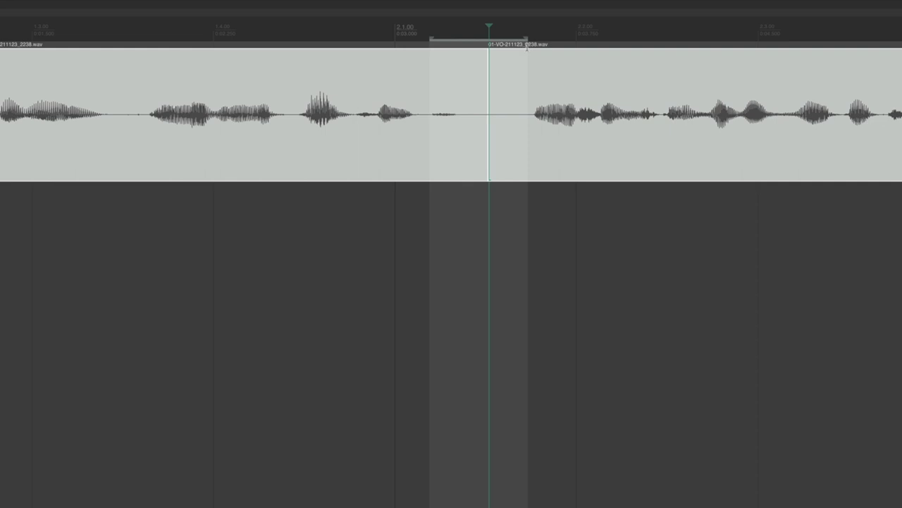
key(x)
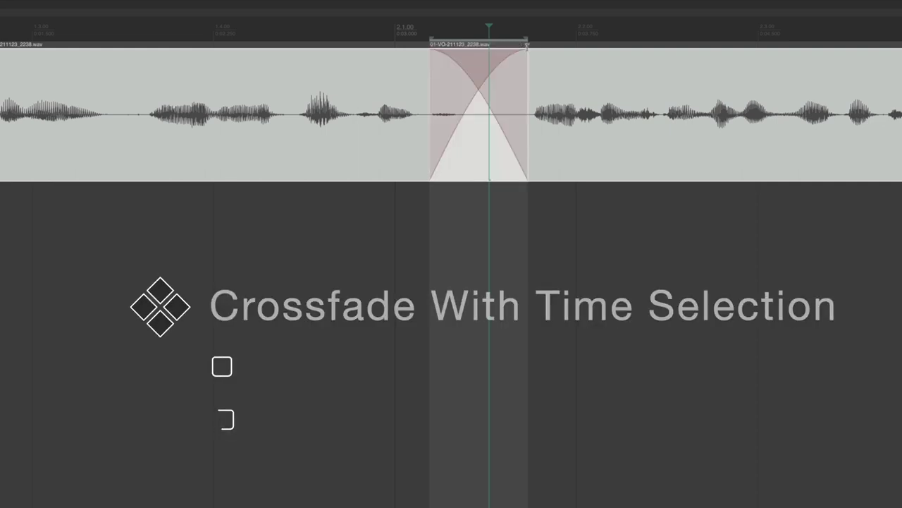
click(568, 339)
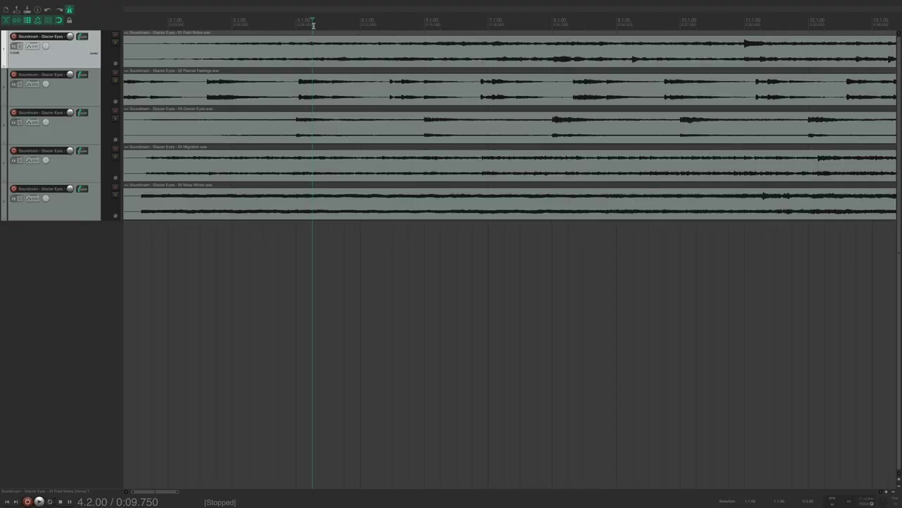
Split all five Glacier Eyes items at a time selection from 4.2.00 to 8.2.00, delete that section, and undo the edit.
drag(314, 25, 569, 31)
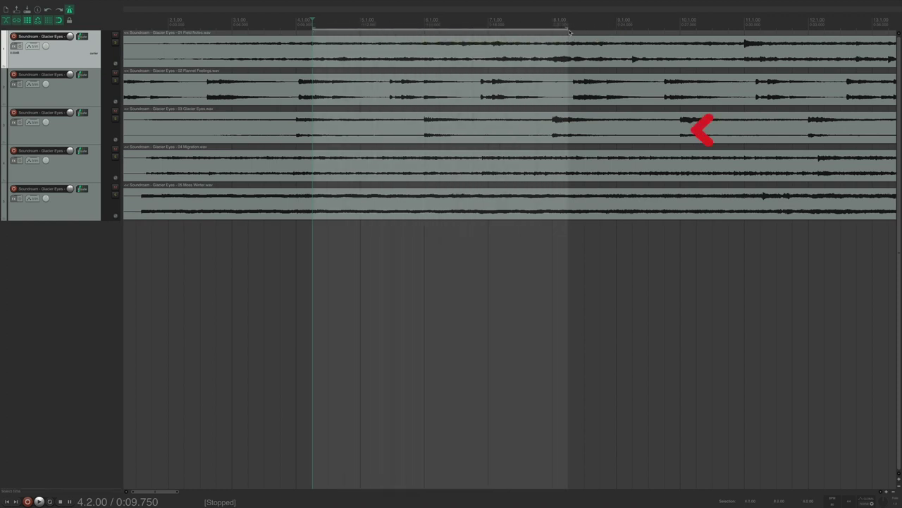
key(shift+s)
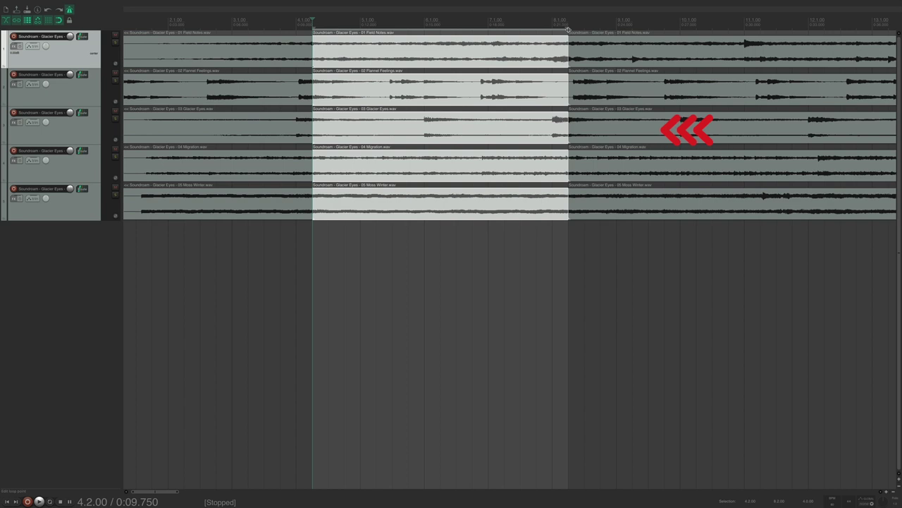
key(Delete)
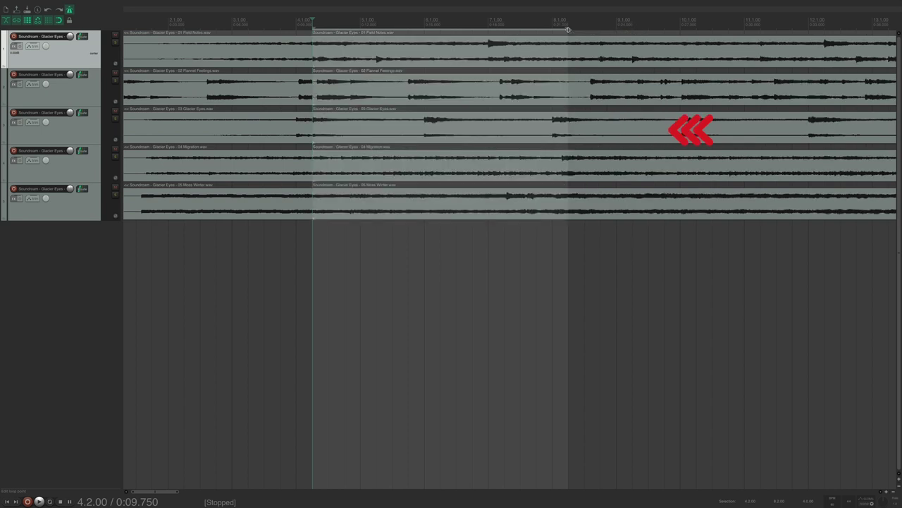
key(ctrl+z)
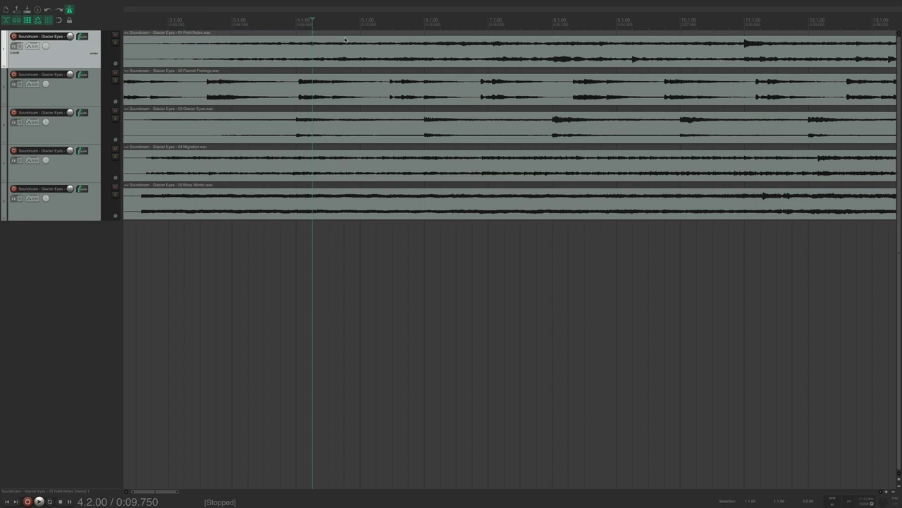
Turn ripple editing off and cut the section from about 4.2.00 to 6.4.00 out of the Field Notes item on track 1.
key(alt+p)
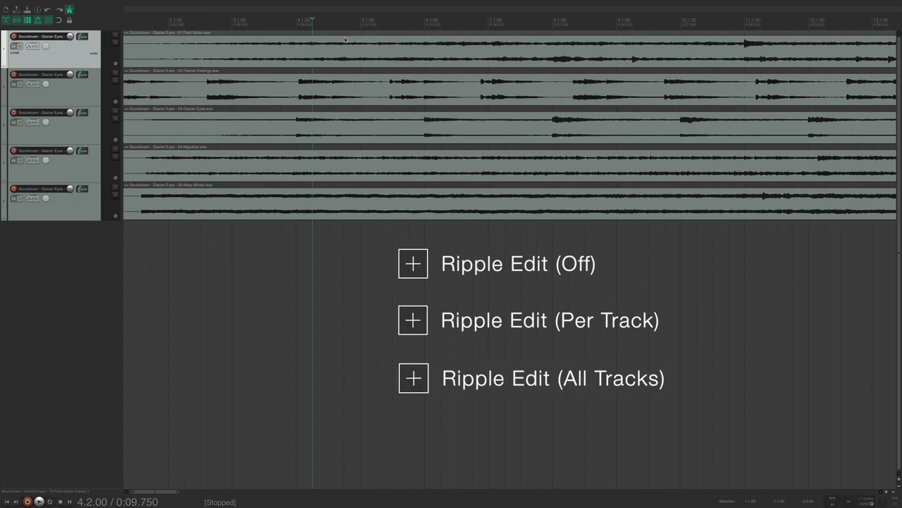
click(313, 44)
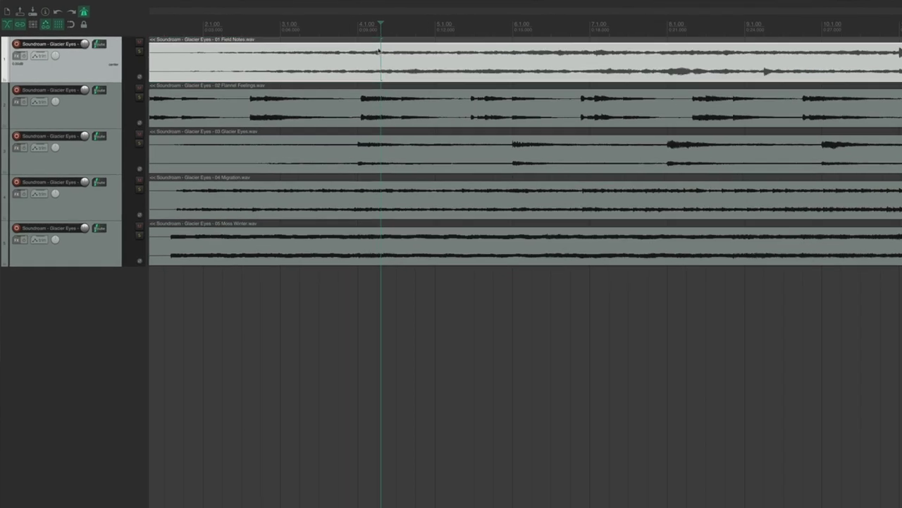
drag(376, 37, 572, 43)
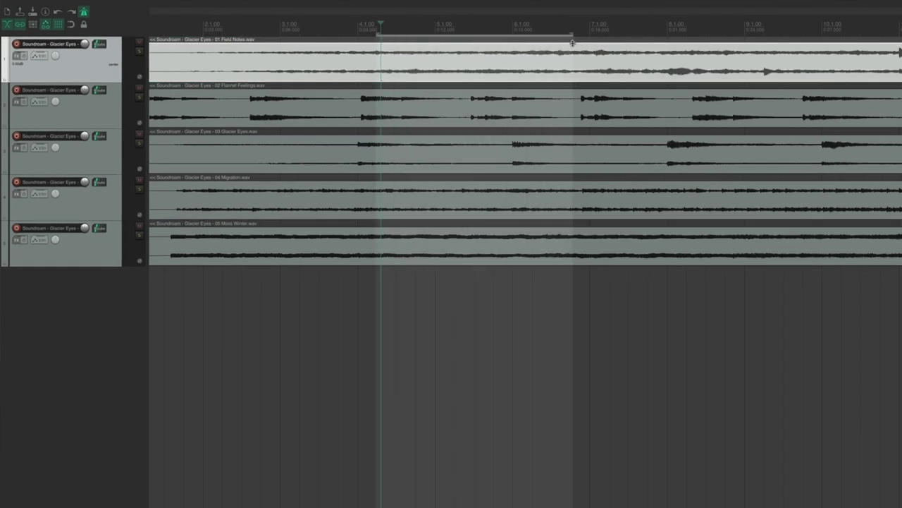
key(shift+s)
key(Delete)
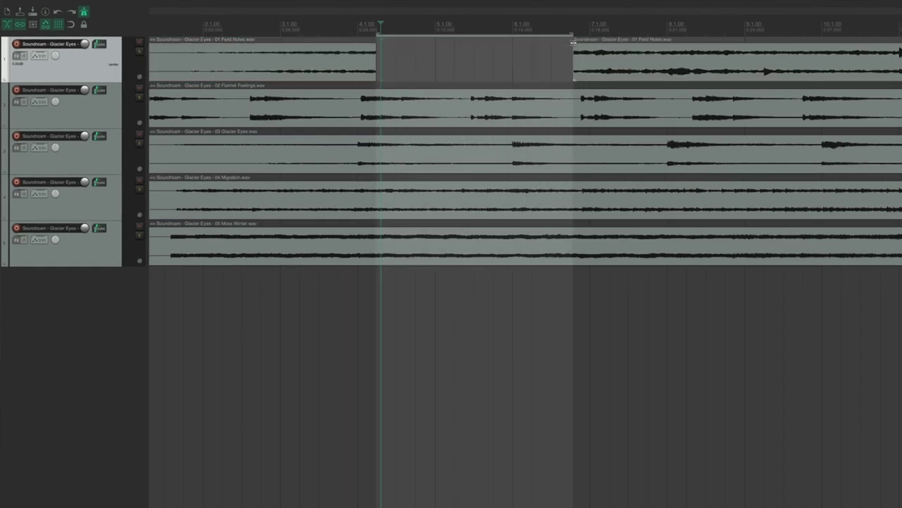
mouse_move(608, 70)
mouse_down()
mouse_move(445, 71)
mouse_move(607, 70)
mouse_up()
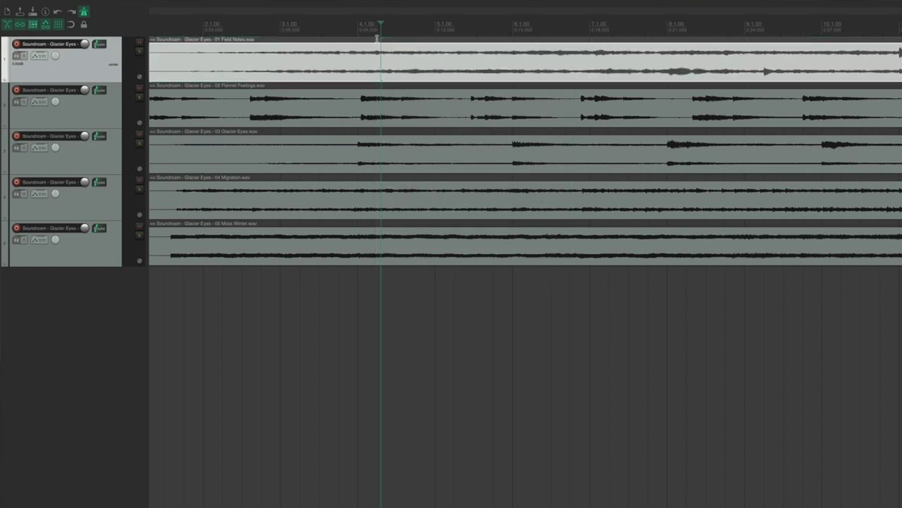
With ripple editing per track, split out and delete the Field Notes section from about 4.2.00 to 7.1.00.
drag(378, 38, 589, 51)
key(s)
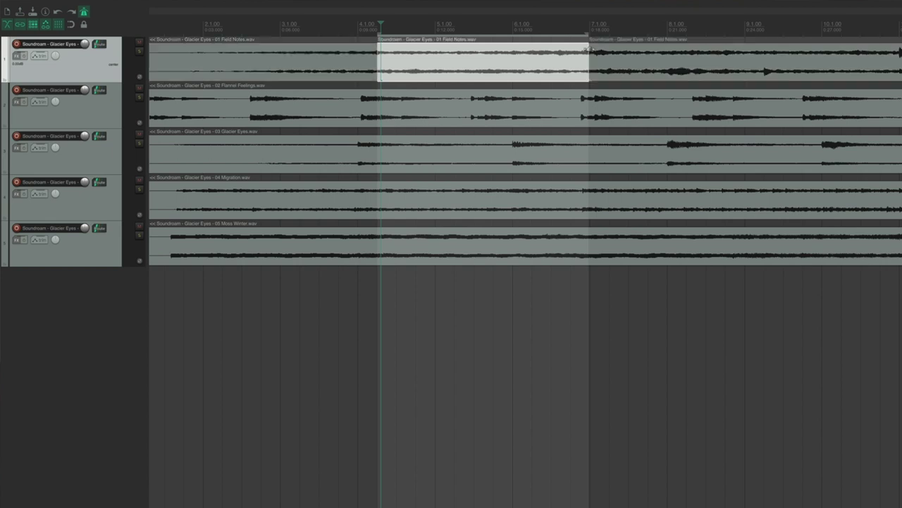
key(Delete)
With ripple editing on all tracks, split out and delete the section from about 4.2.00 to 8.4.00 across all five tracks.
drag(379, 41, 731, 43)
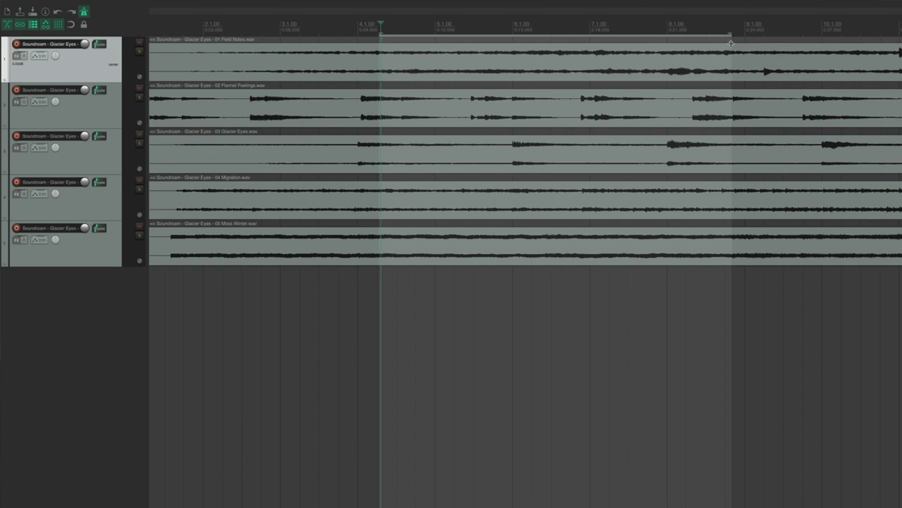
key(s)
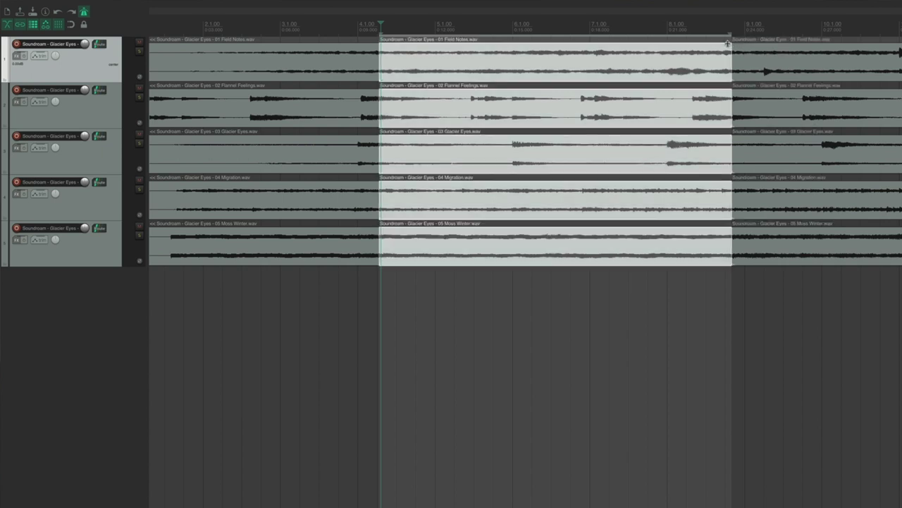
key(Delete)
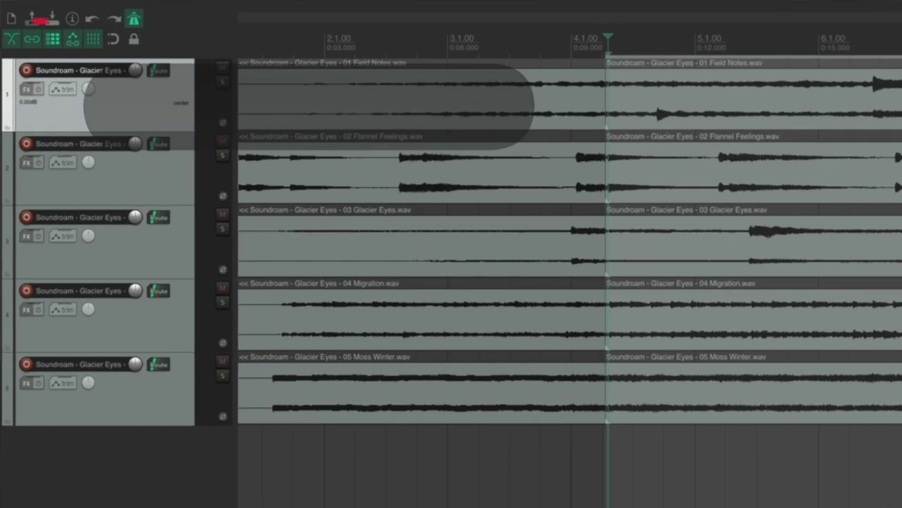
Cycle the ripple editing mode through off, per track and all tracks.
key(alt+p)
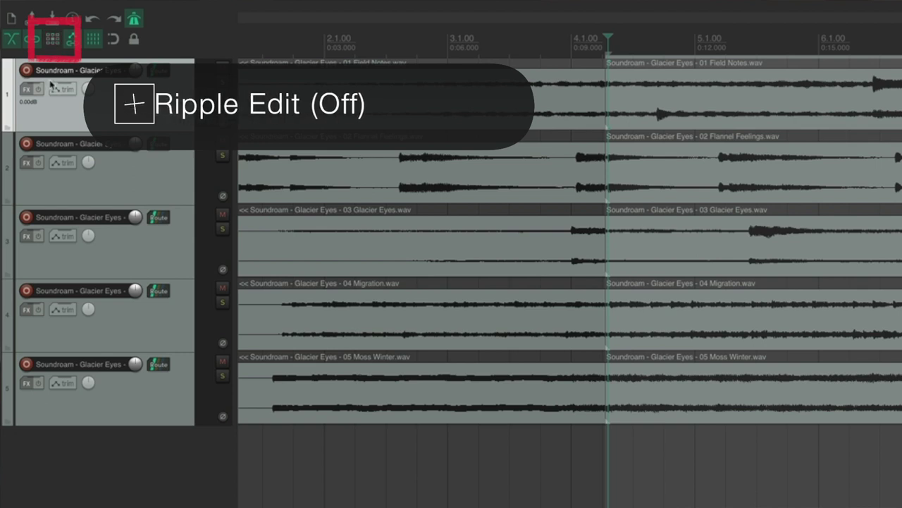
click(53, 39)
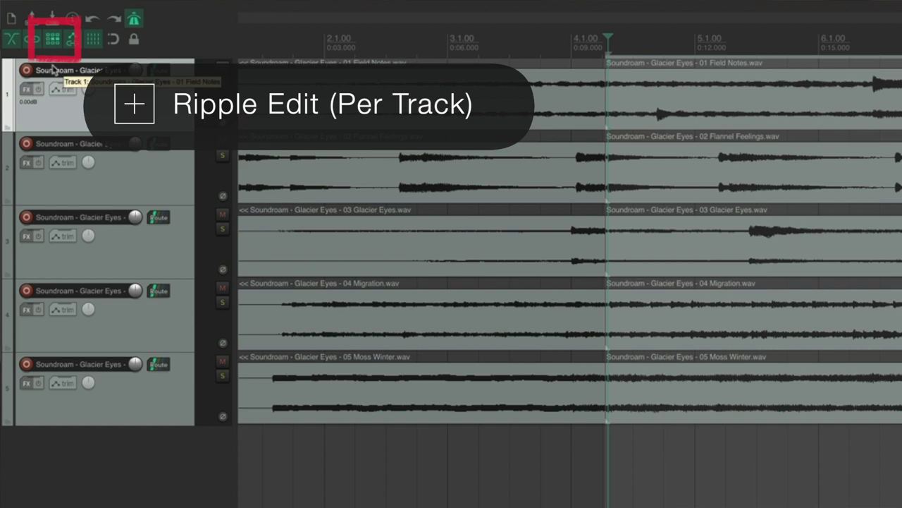
click(53, 41)
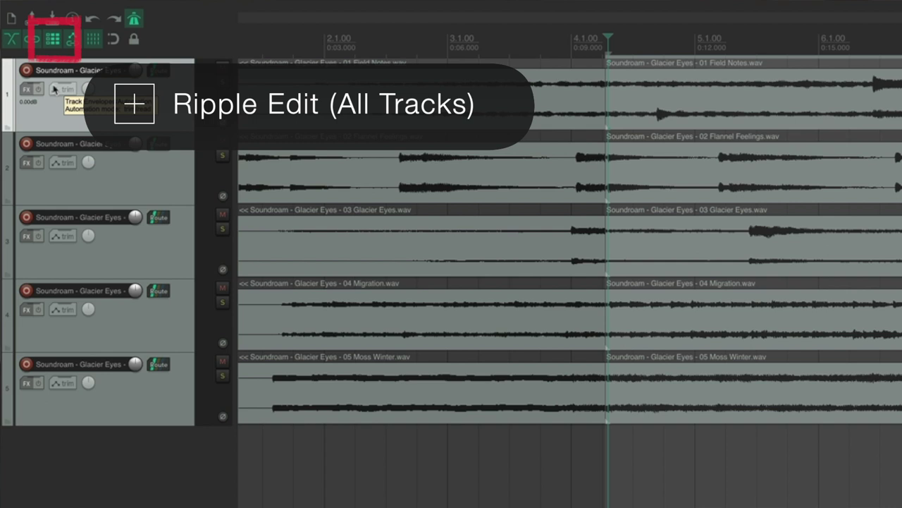
click(53, 39)
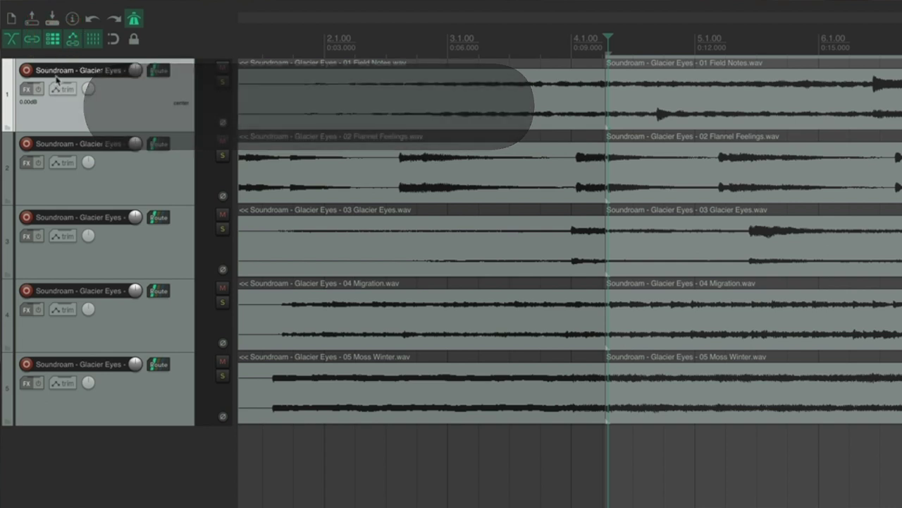
Zoom the arrange view in and back out horizontally around bar 11.
scroll(113, 123, left, 2)
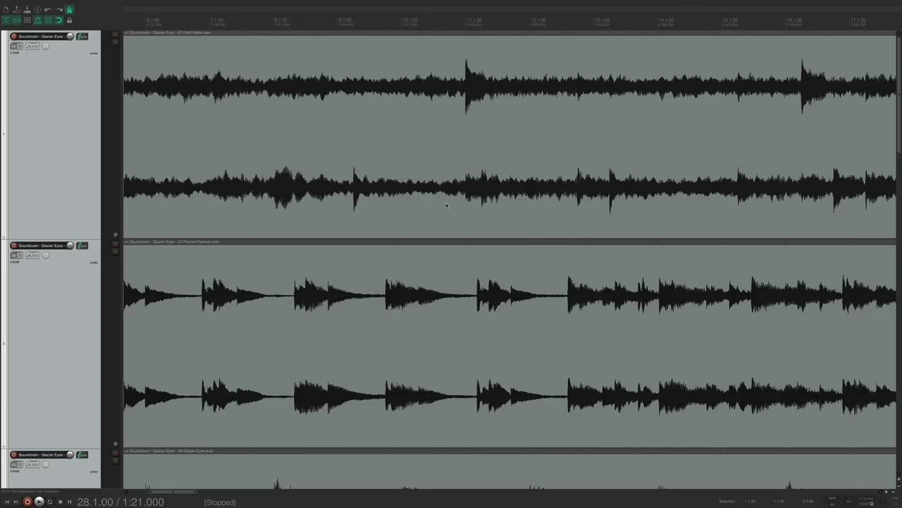
scroll(447, 205, up, 5)
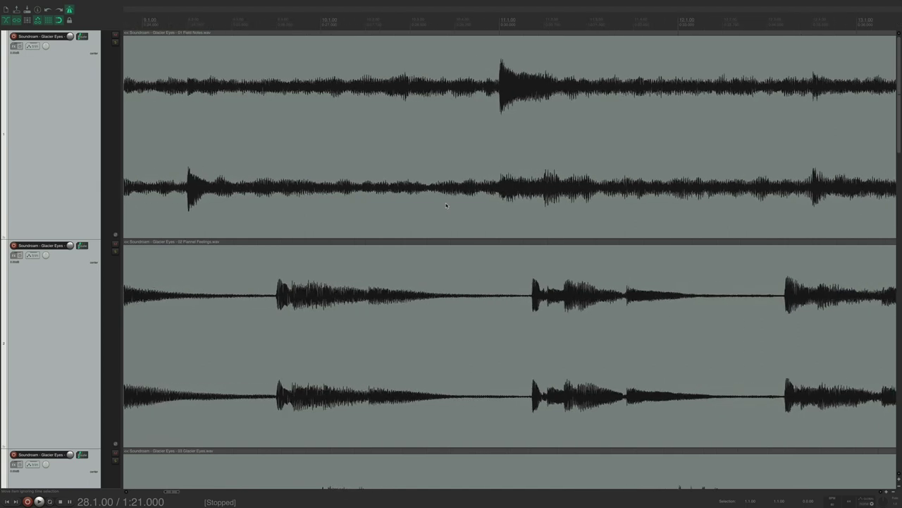
scroll(446, 205, down, 5)
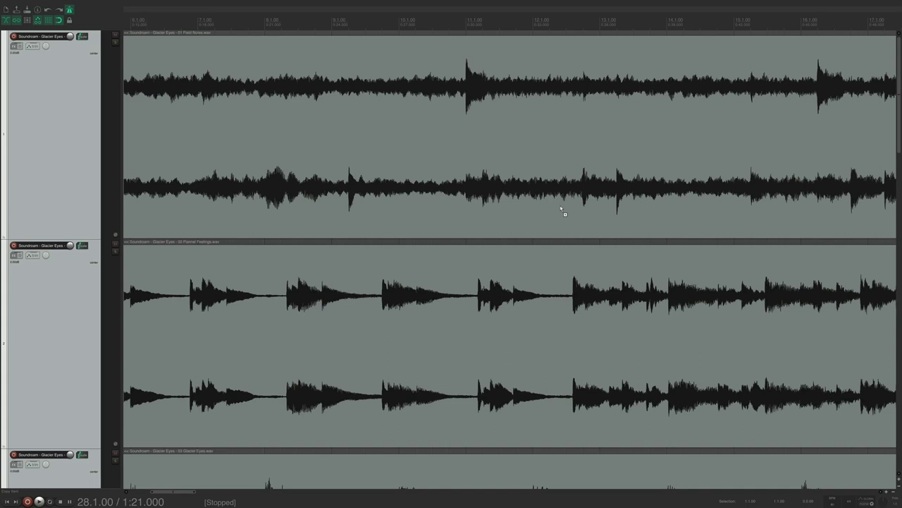
Set the vertical zoom center to Track under mouse cursor in the editing behavior preferences.
key(super+comma)
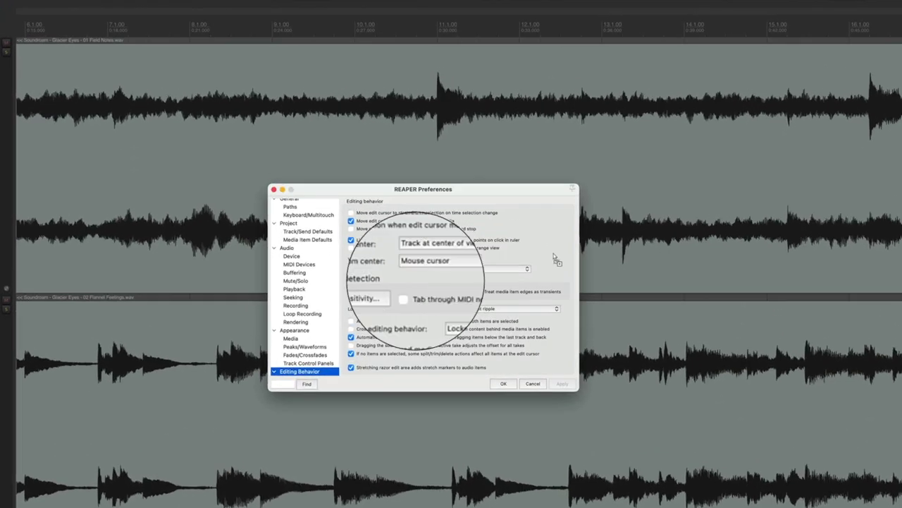
click(420, 248)
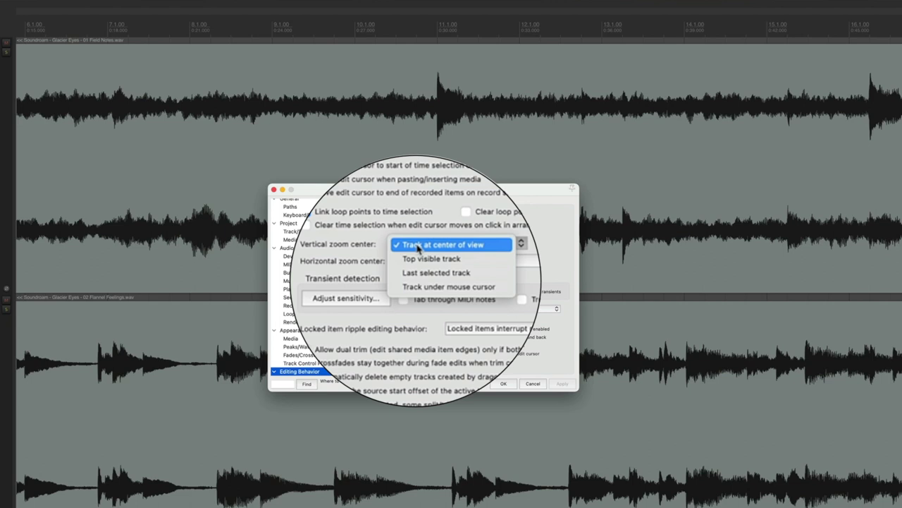
click(419, 287)
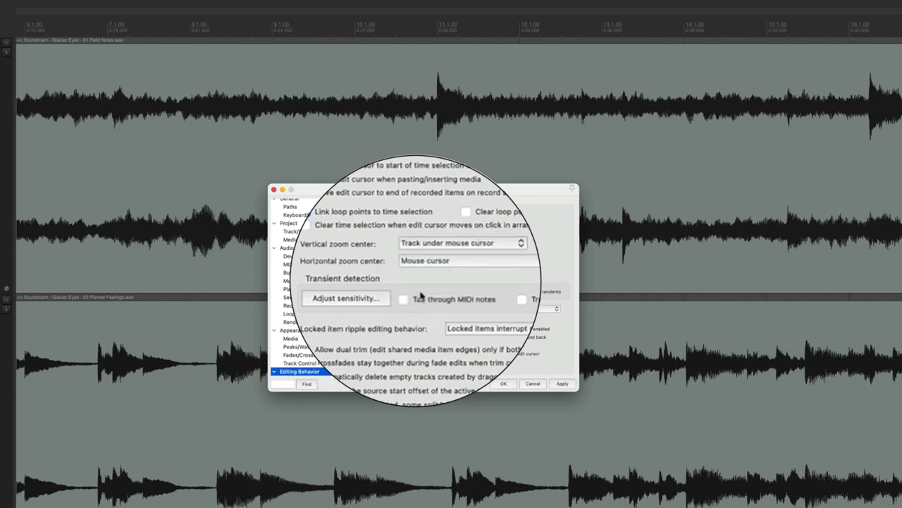
click(505, 384)
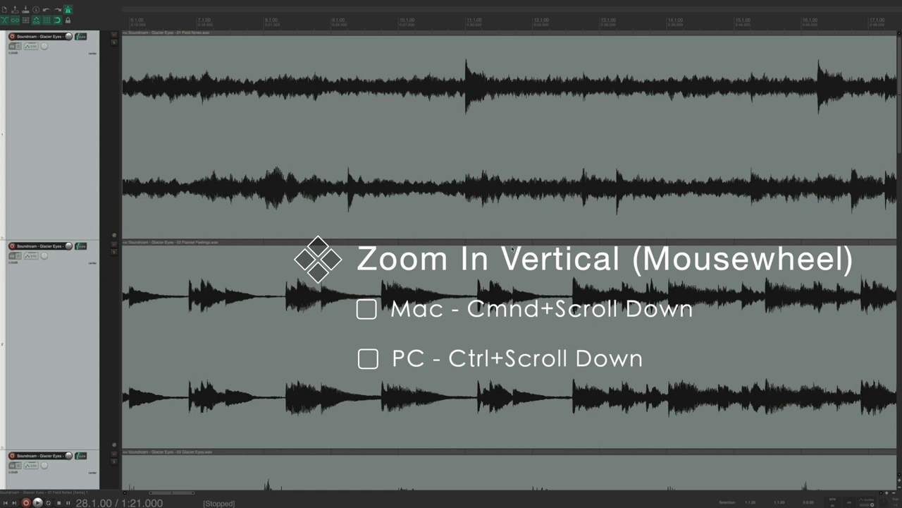
Examine the tracks by zooming vertically in and out and by scrolling the arrange view horizontally and vertically.
scroll(504, 230, down, 5)
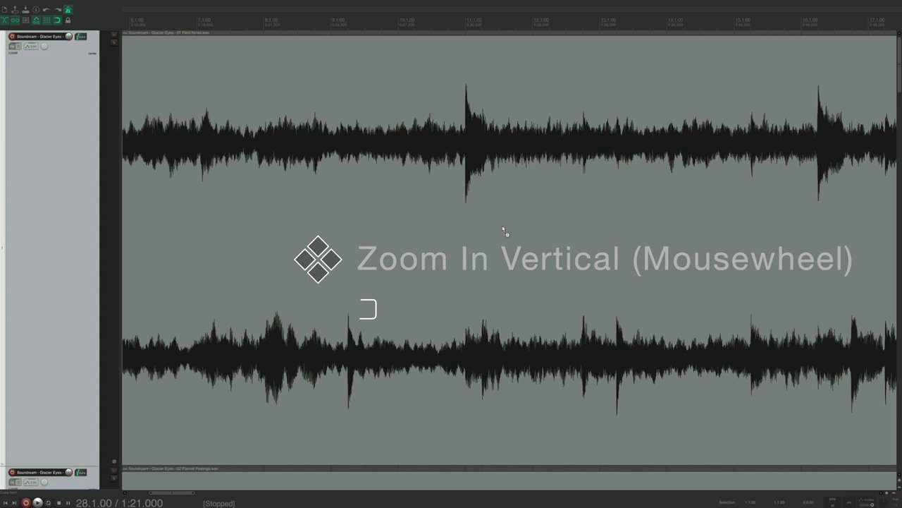
scroll(504, 230, up, 5)
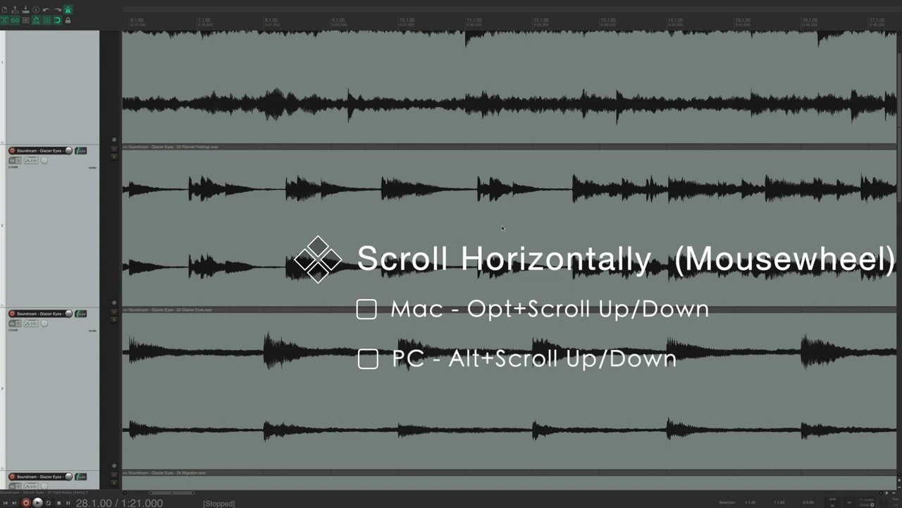
scroll(503, 227, right, 10)
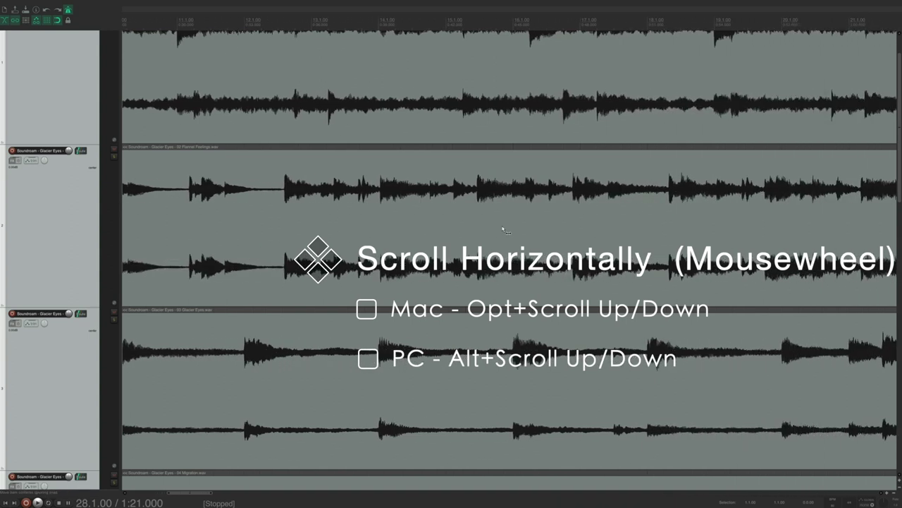
scroll(503, 227, left, 2)
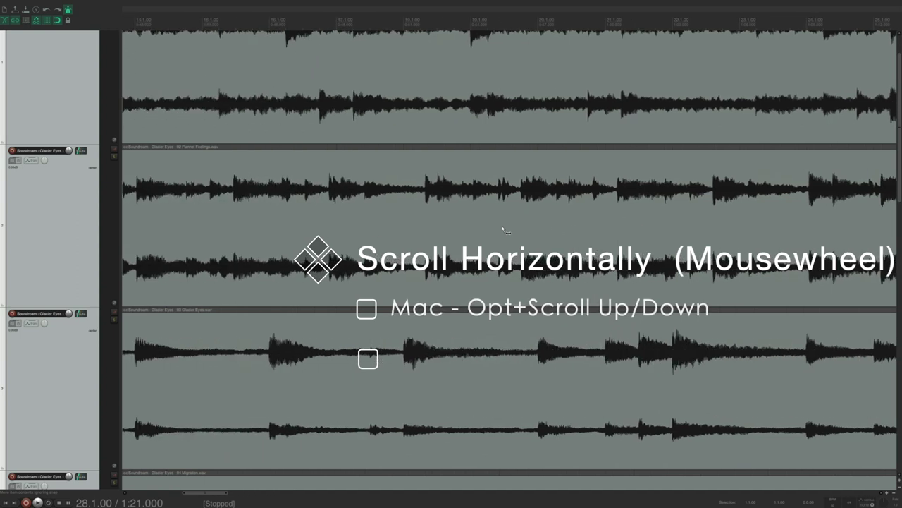
scroll(503, 228, left, 10)
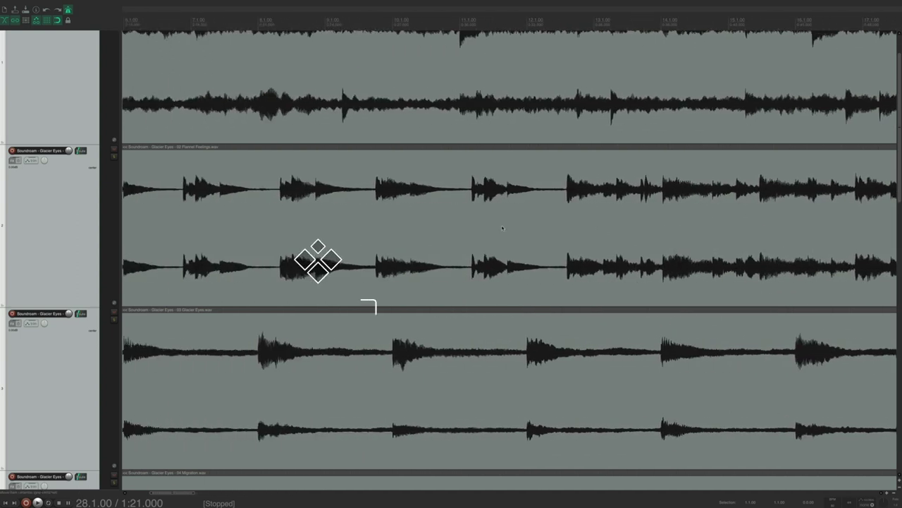
scroll(503, 227, up, 2)
scroll(503, 227, down, 20)
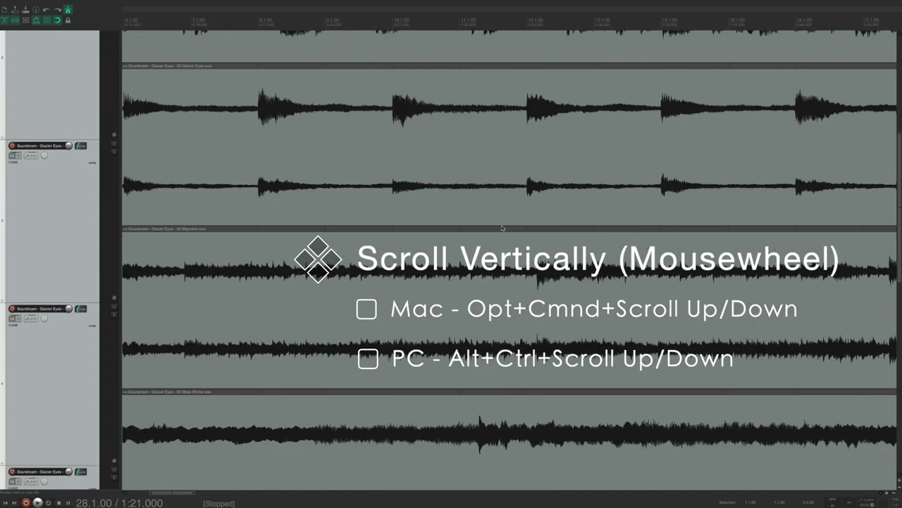
scroll(503, 228, up, 20)
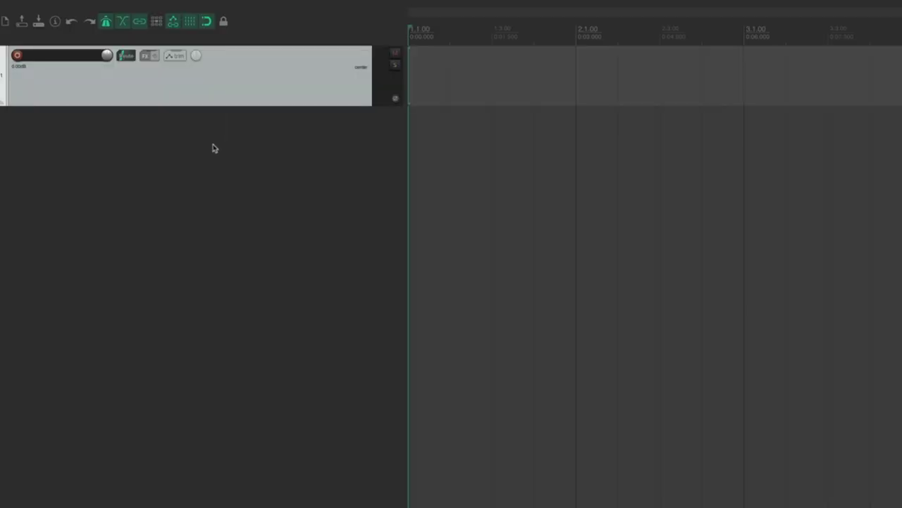
Insert three new tracks into the empty project.
click(210, 4)
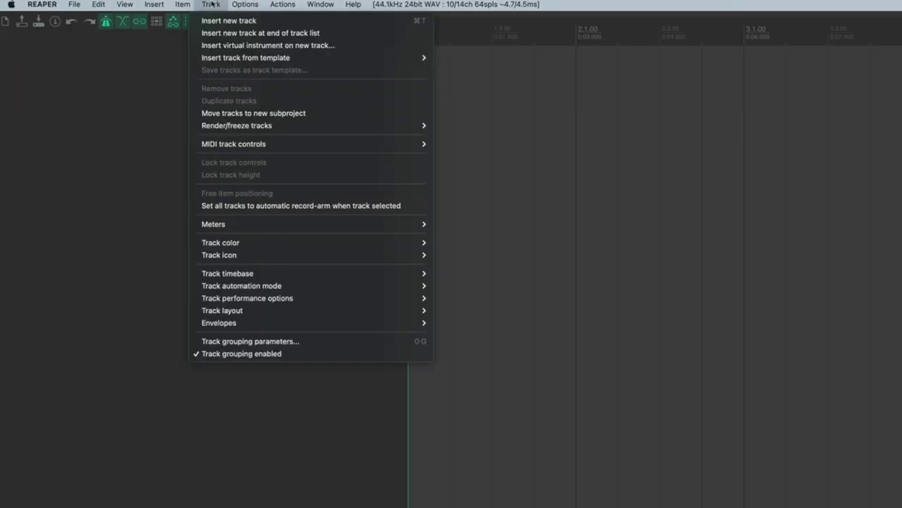
click(210, 26)
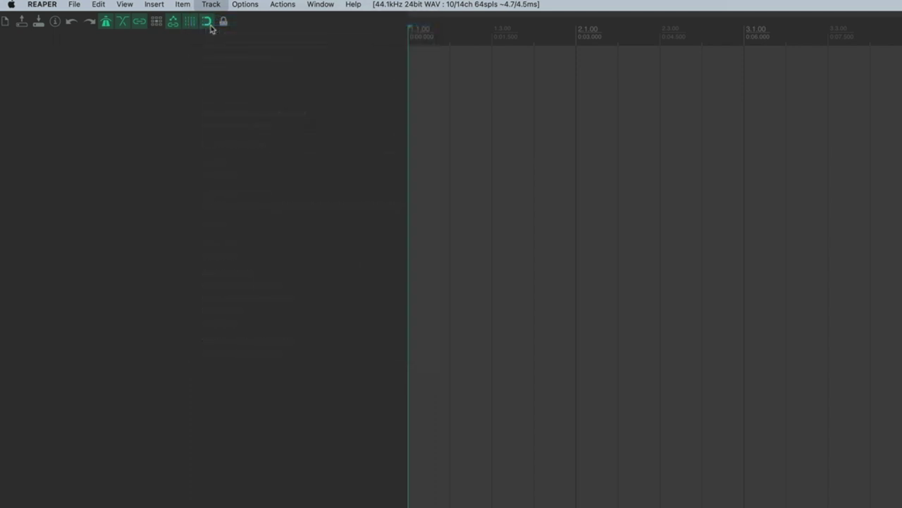
key(super+t)
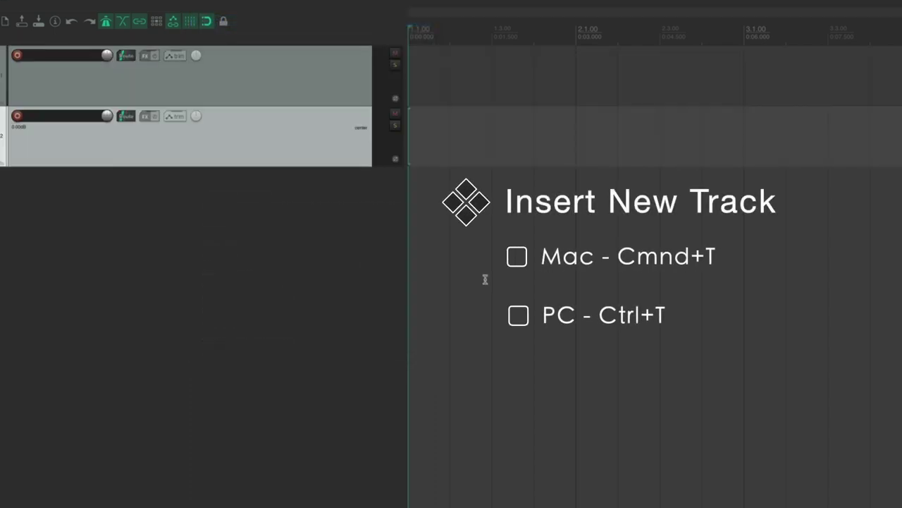
key(super+t)
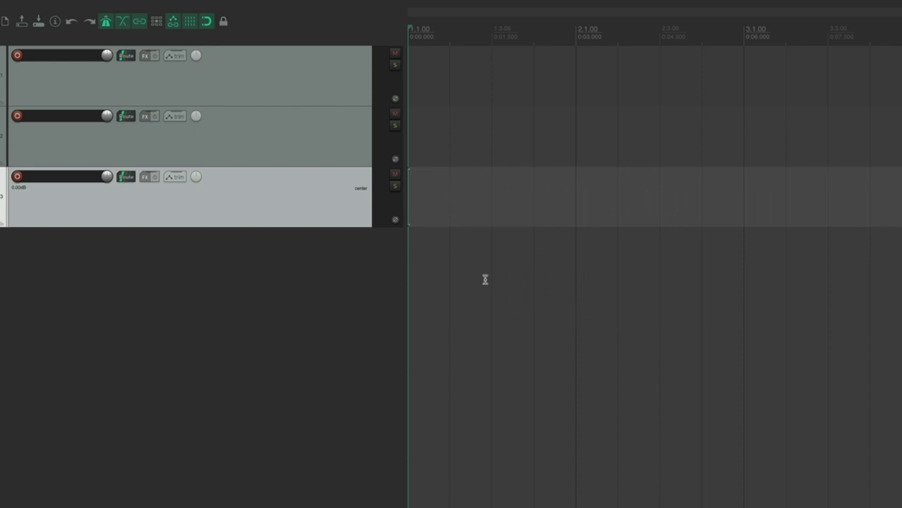
Insert 2 more unnamed tracks at once after the last touched track.
right_click(195, 294)
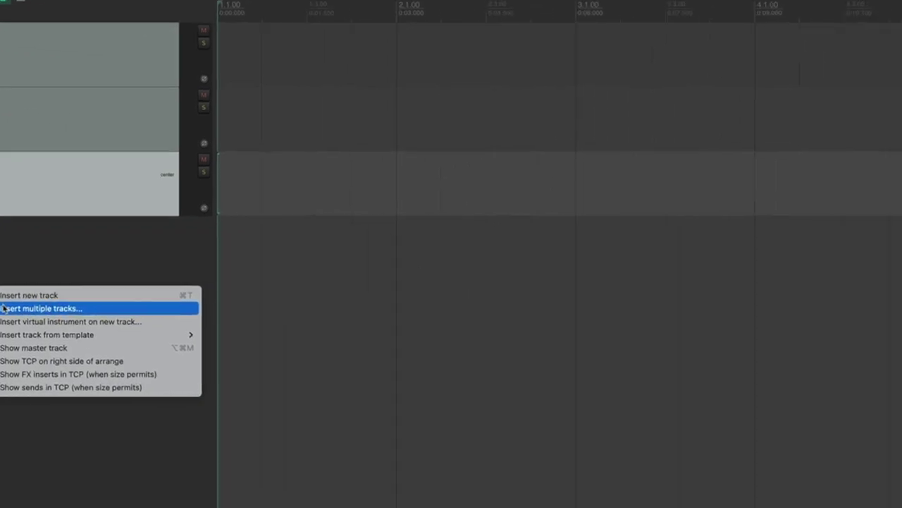
click(208, 313)
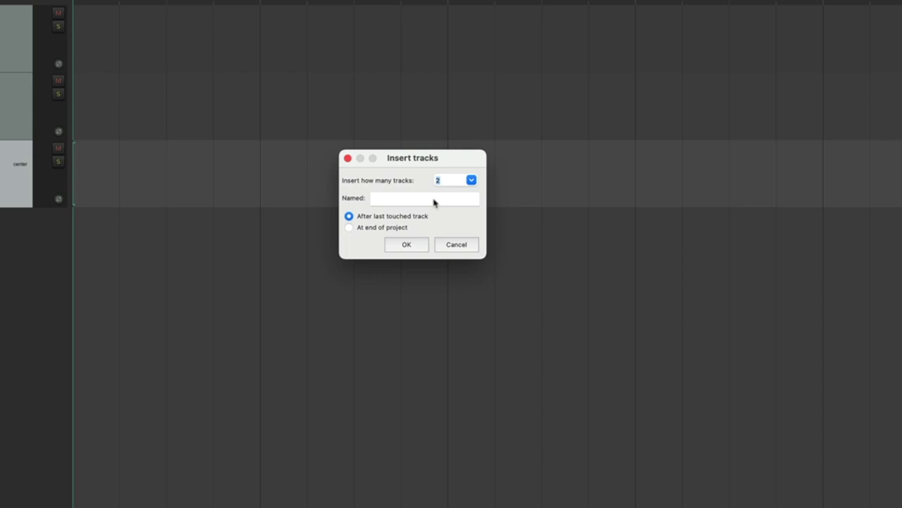
click(406, 244)
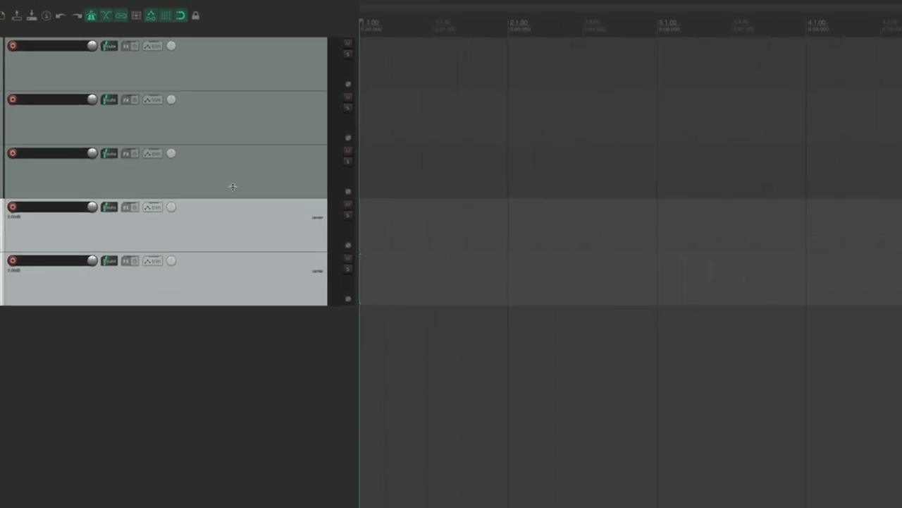
Select all five tracks and set their custom color to Maraschino red.
click(229, 65)
shift+click(235, 268)
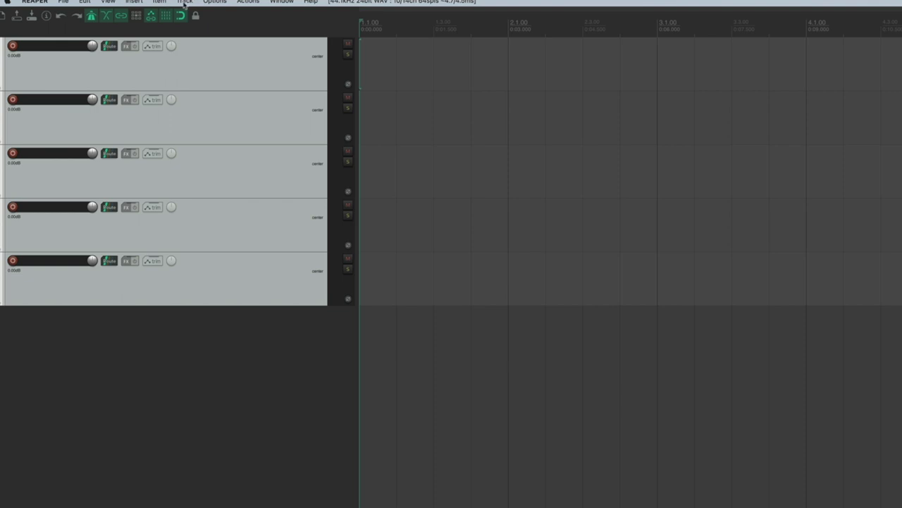
click(184, 2)
mouse_move(189, 211)
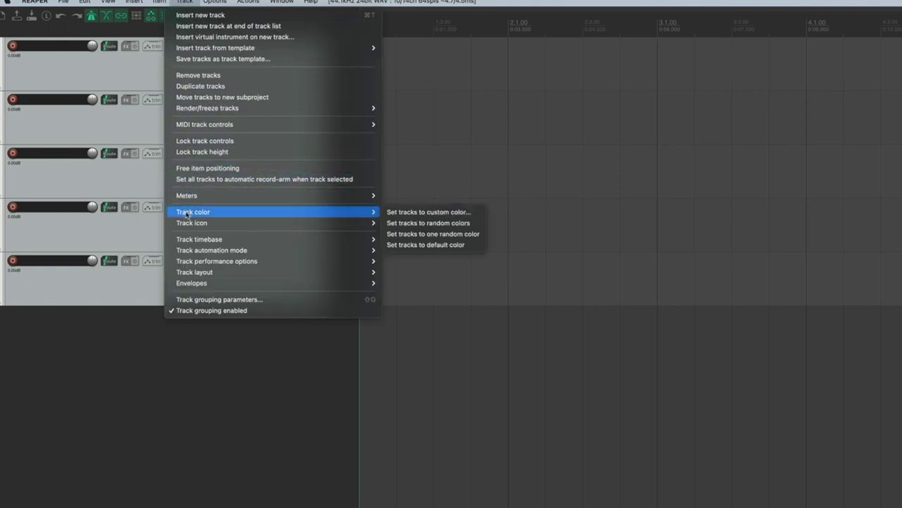
click(416, 212)
click(540, 264)
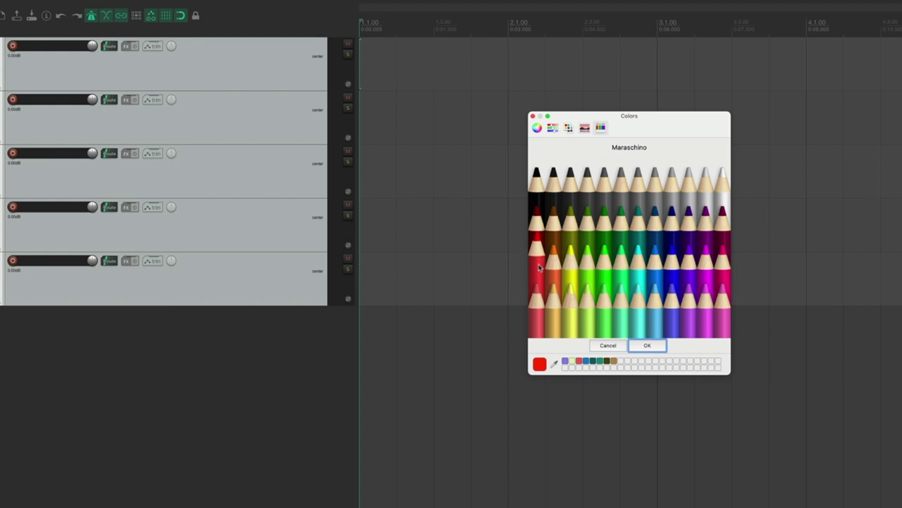
click(647, 346)
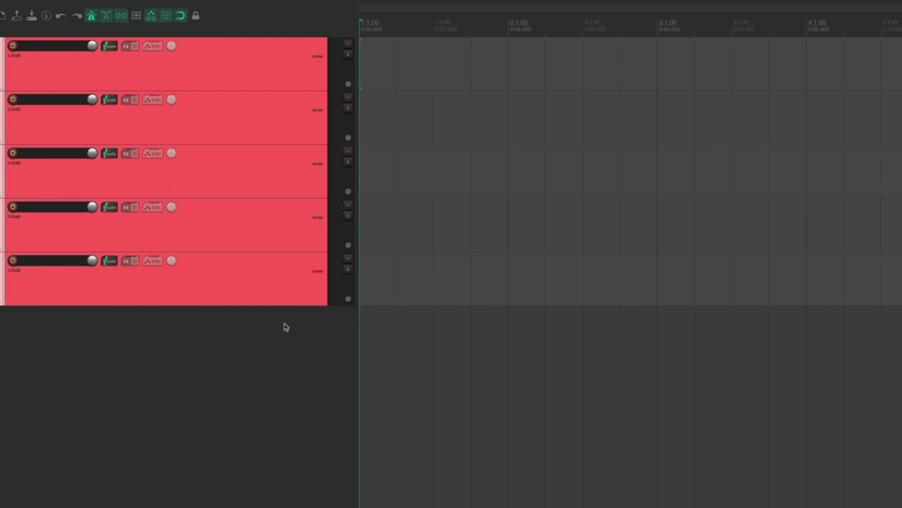
Duplicate the five red tracks and delete the duplicates.
right_click(234, 276)
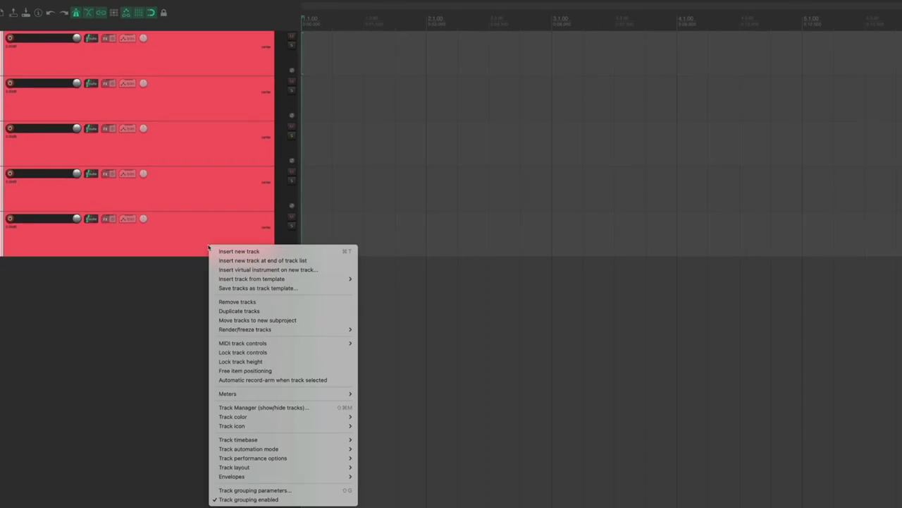
click(225, 314)
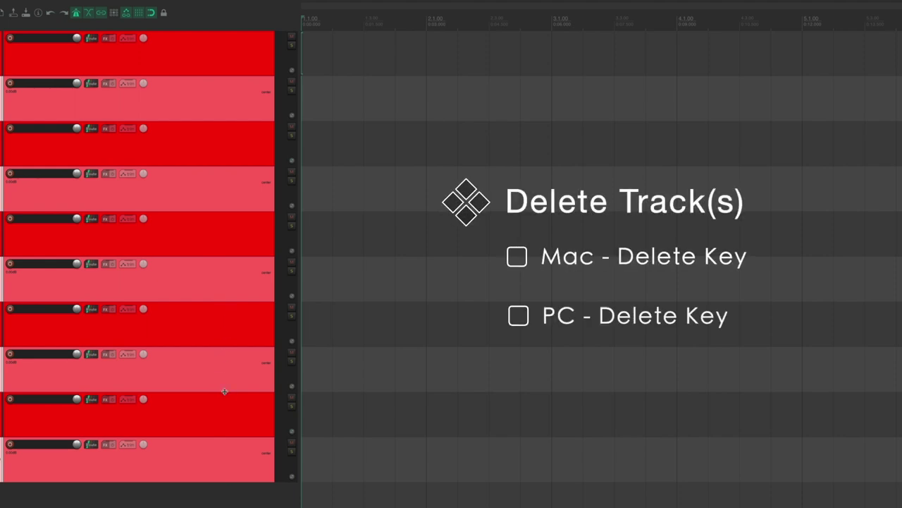
key(Delete)
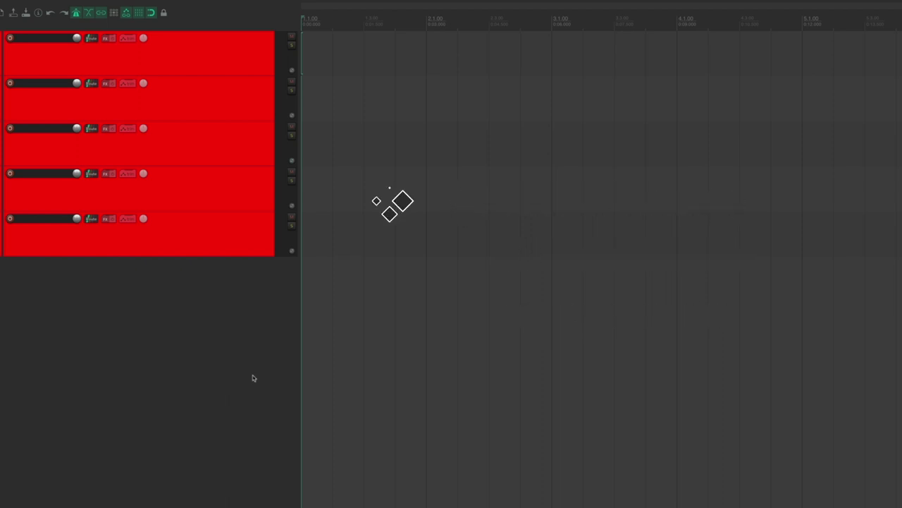
Move the track selection one track at a time down to track 5 and back up to track 1.
key(ctrl+alt+Down)
key(ctrl+alt+Down)
key(ctrl+alt+Down)
key(ctrl+alt+Down)
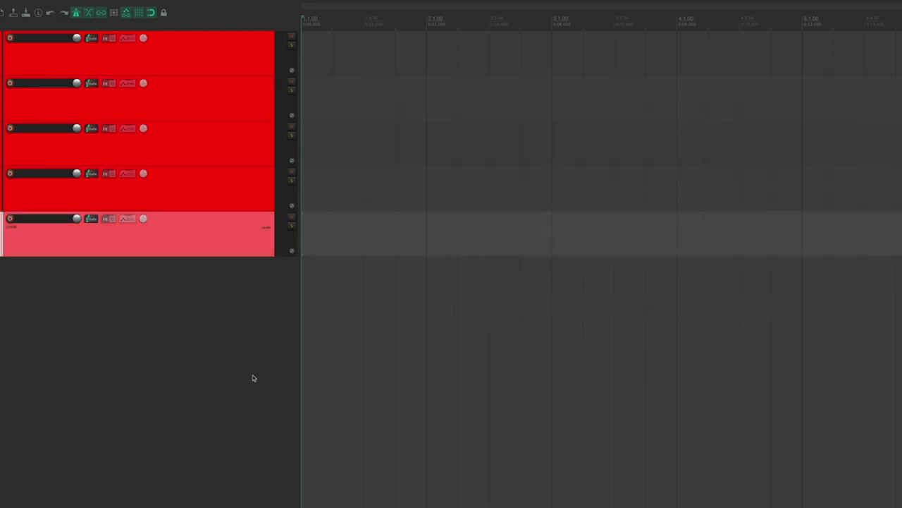
key(ctrl+alt+Up)
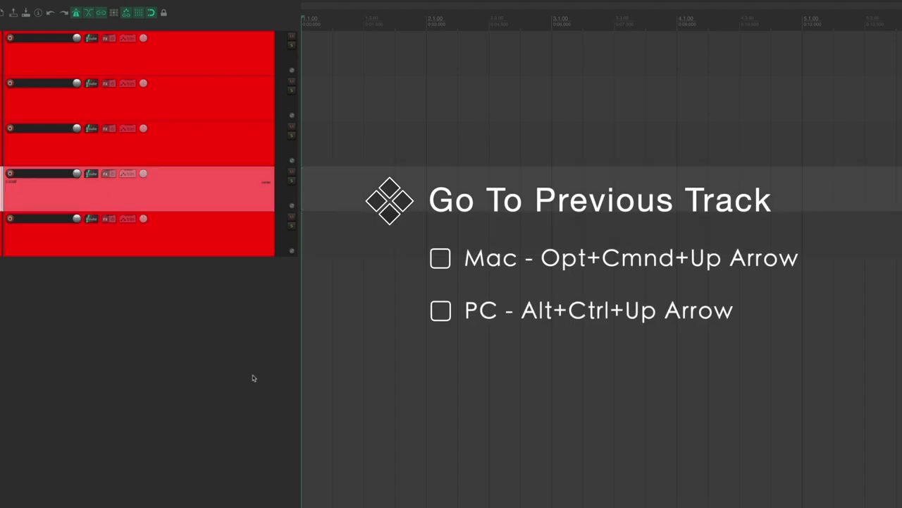
key(ctrl+alt+Up)
key(ctrl+alt+Up)
key(ctrl+alt+Up)
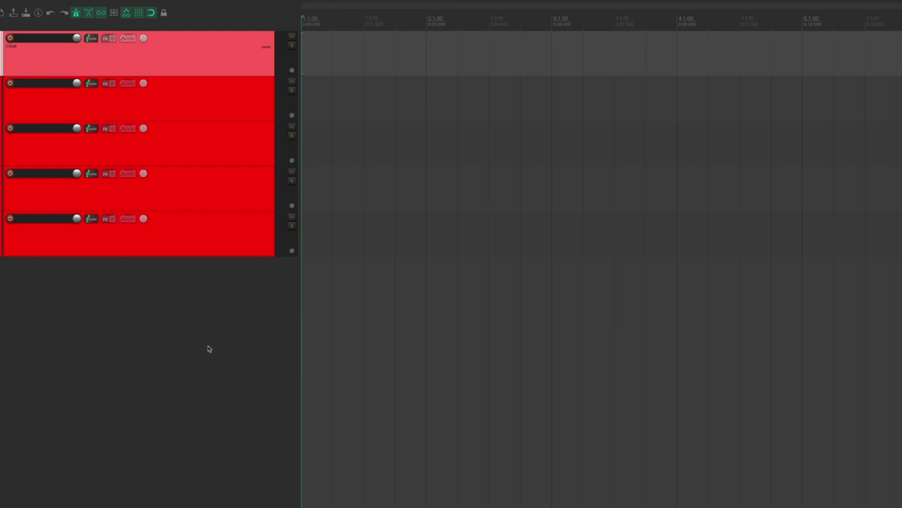
Select all tracks and show the master track above them.
key(ctrl+a)
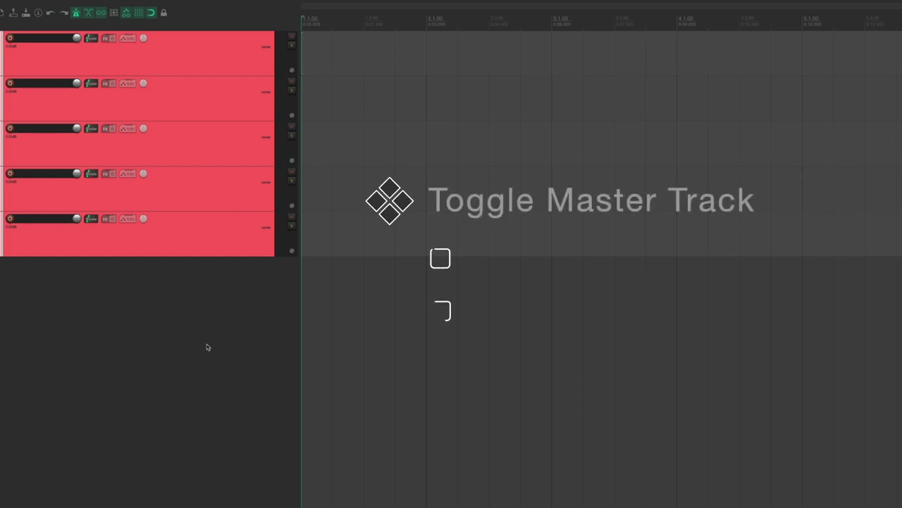
key(ctrl+alt+m)
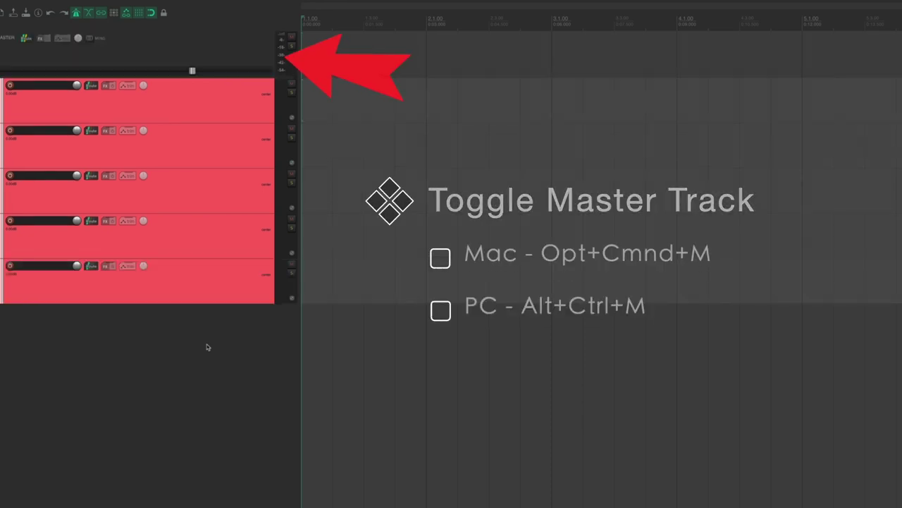
Enlarge track 5 to about three times its height and show its volume envelope.
click(196, 299)
drag(188, 288, 191, 389)
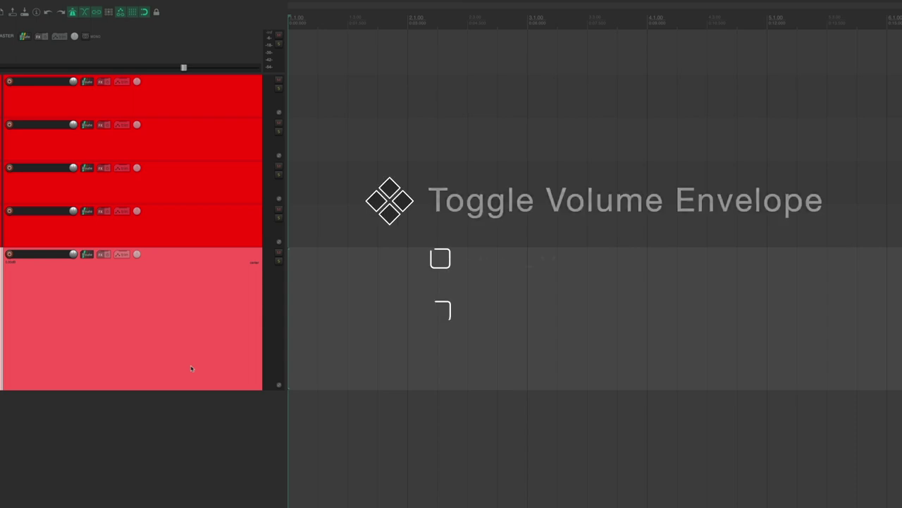
key(v)
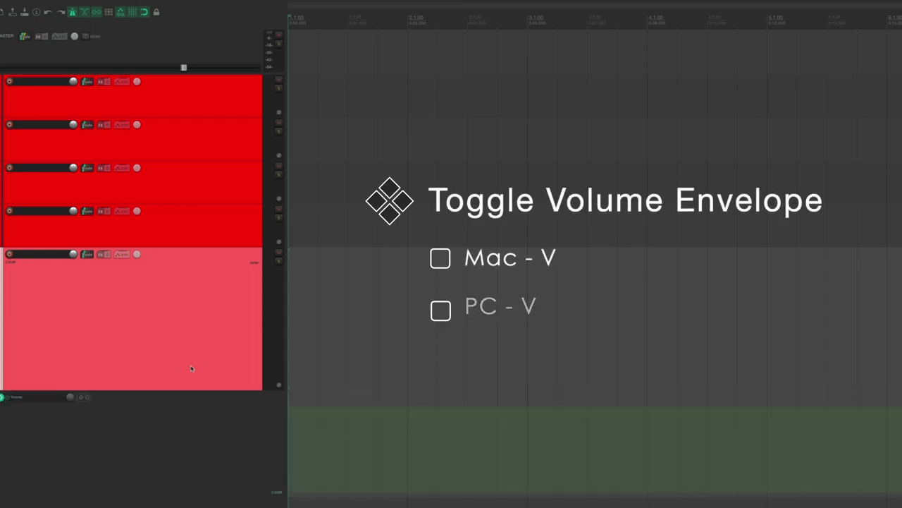
Hide track 5's volume envelope, show its pan envelope and move that envelope into the media lane.
key(v)
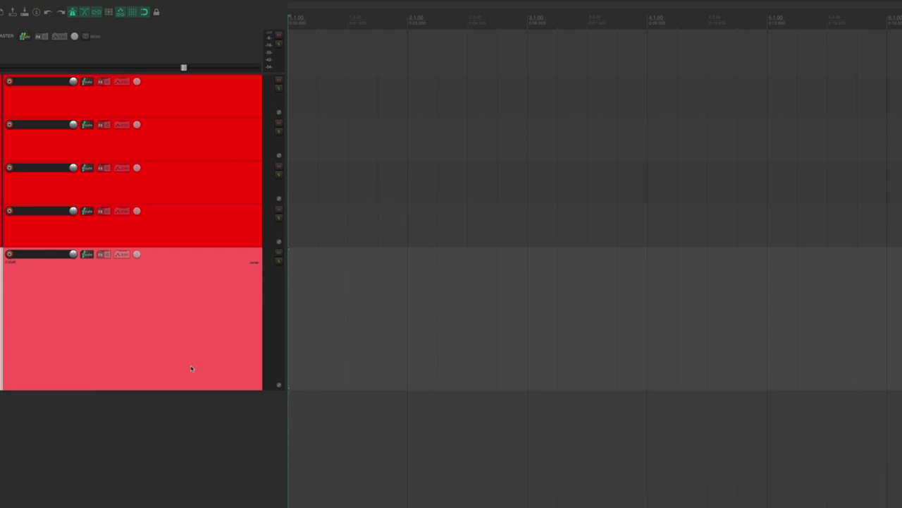
key(p)
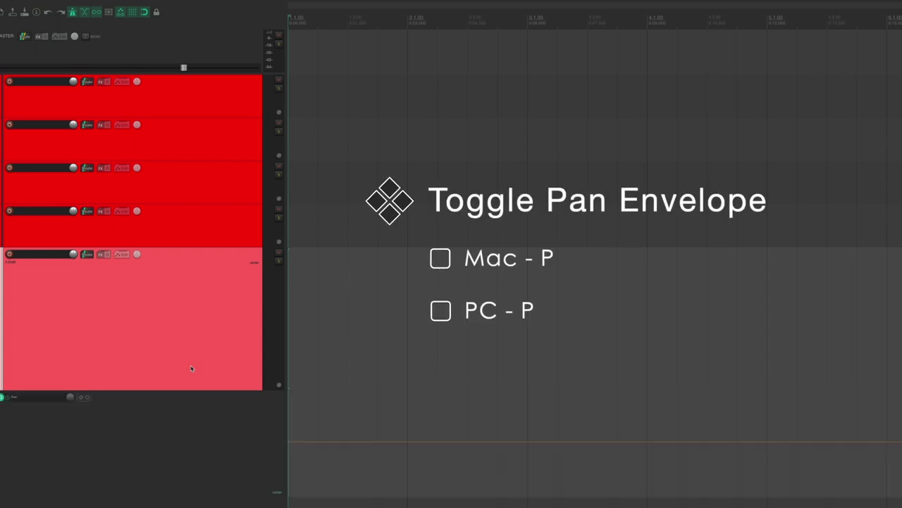
right_click(79, 399)
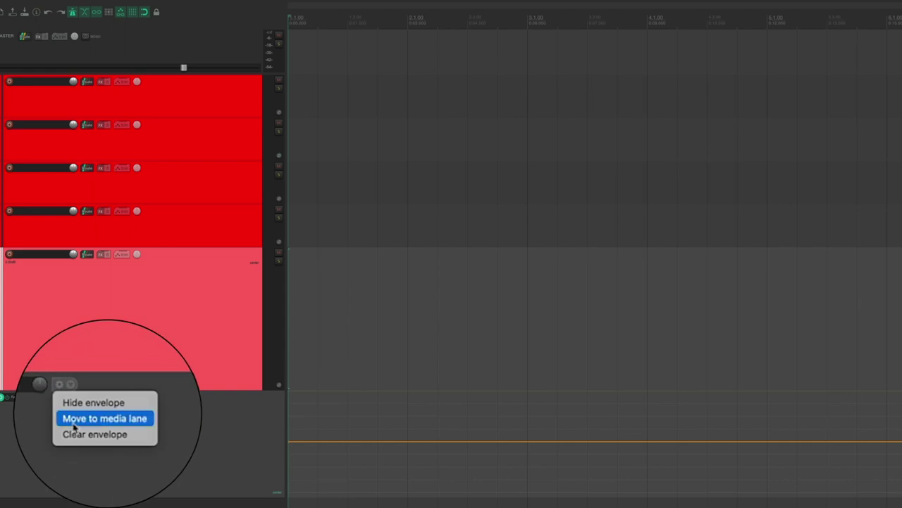
click(88, 421)
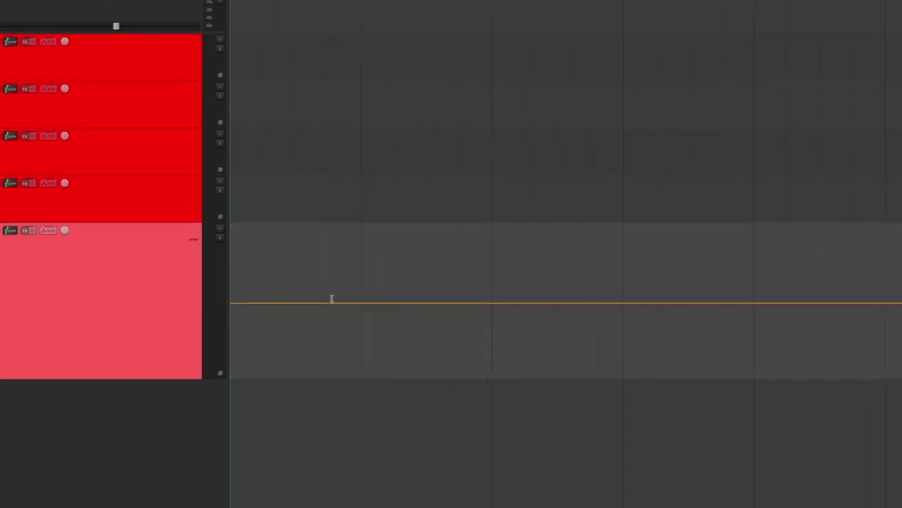
Add points to track 5's pan envelope from 2.1.00 to 2.4.00 and raise the segment between the two middle points.
shift+click(307, 267)
shift+click(383, 267)
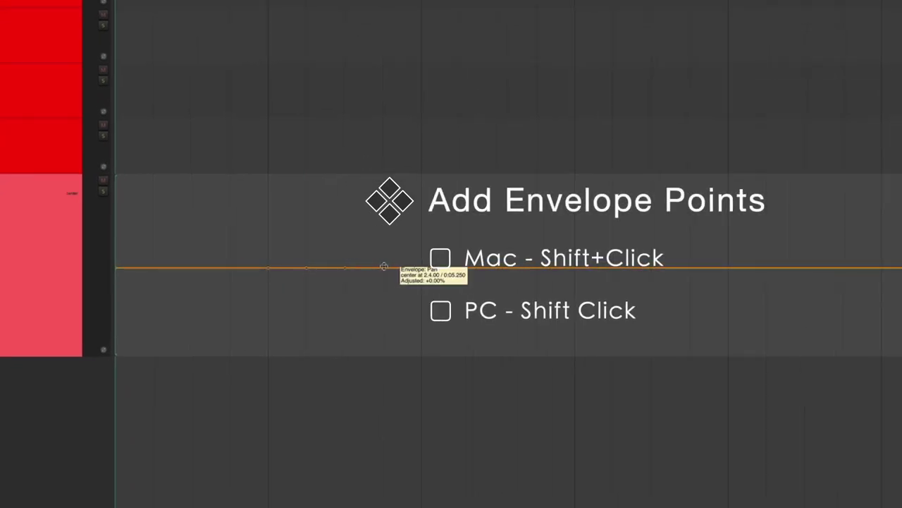
mouse_move(323, 271)
mouse_down()
mouse_move(323, 302)
mouse_move(323, 245)
mouse_up()
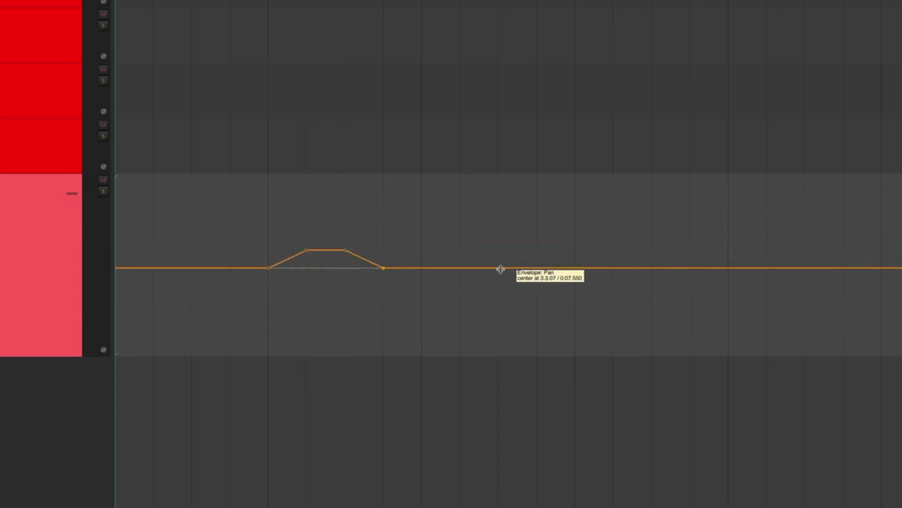
mouse_move(503, 266)
mouse_down()
mouse_move(566, 285)
mouse_move(610, 254)
mouse_move(632, 277)
mouse_move(667, 268)
mouse_up()
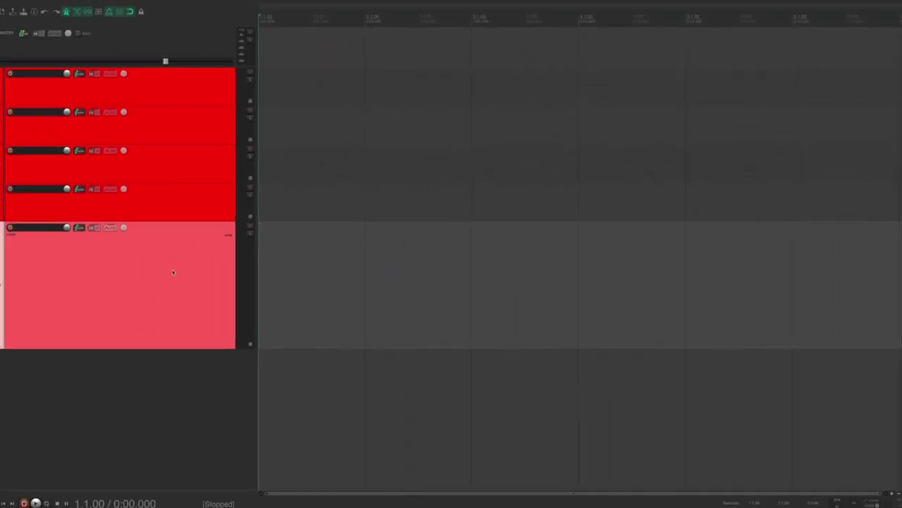
Expand the selected track 5 to maximum height, and collapse all tracks to minimum height.
key(shift+grave)
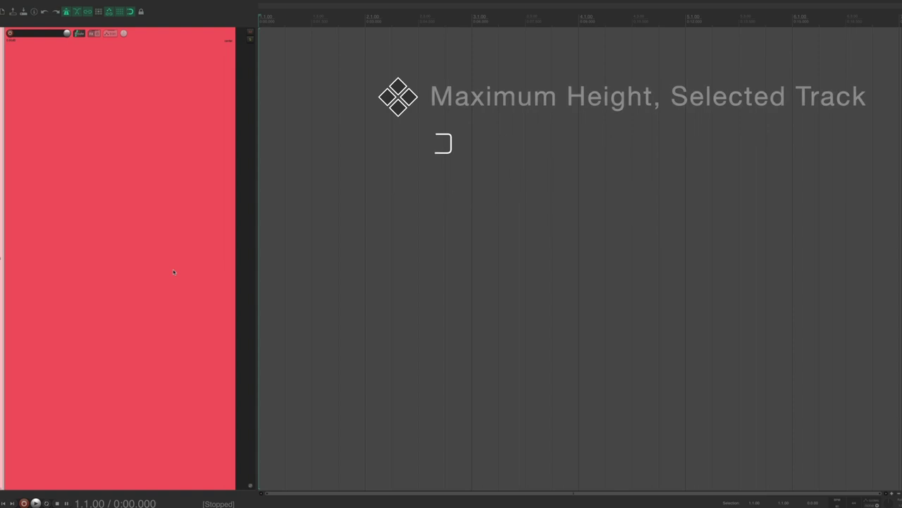
key(grave)
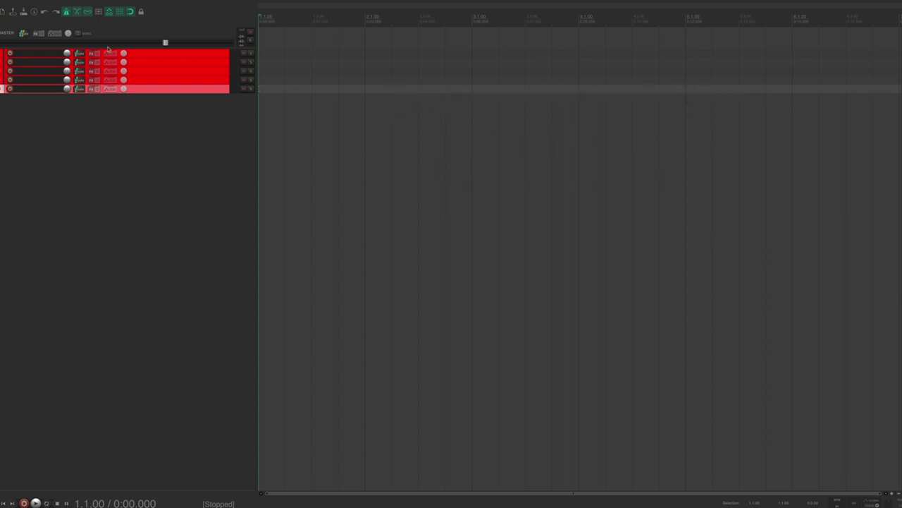
Open the Track Manager to view the list of five tracks and close it again.
key(super+alt+m)
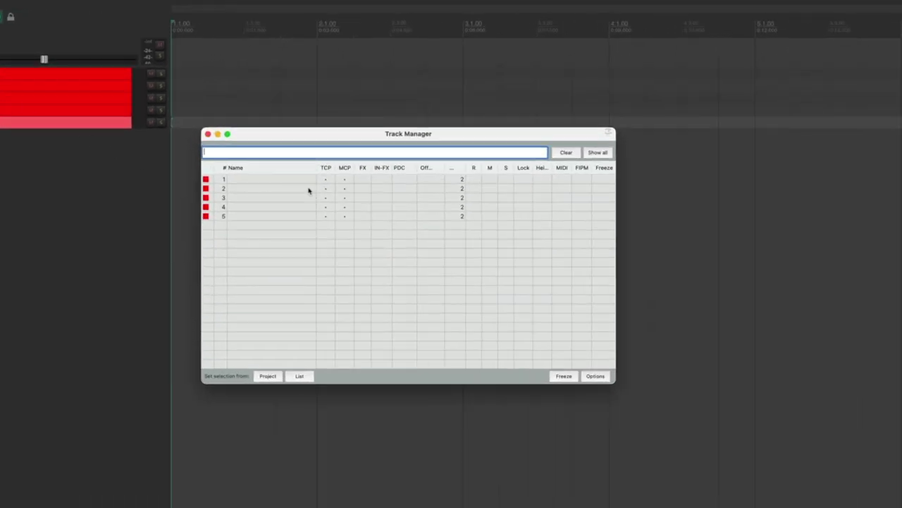
mouse_move(322, 181)
mouse_down()
mouse_move(323, 217)
mouse_move(319, 175)
mouse_up()
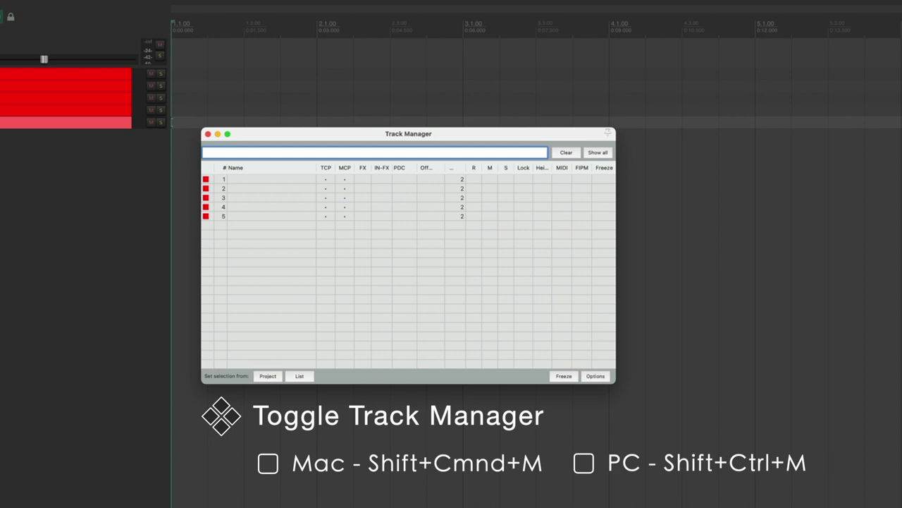
click(268, 86)
key(super+shift+m)
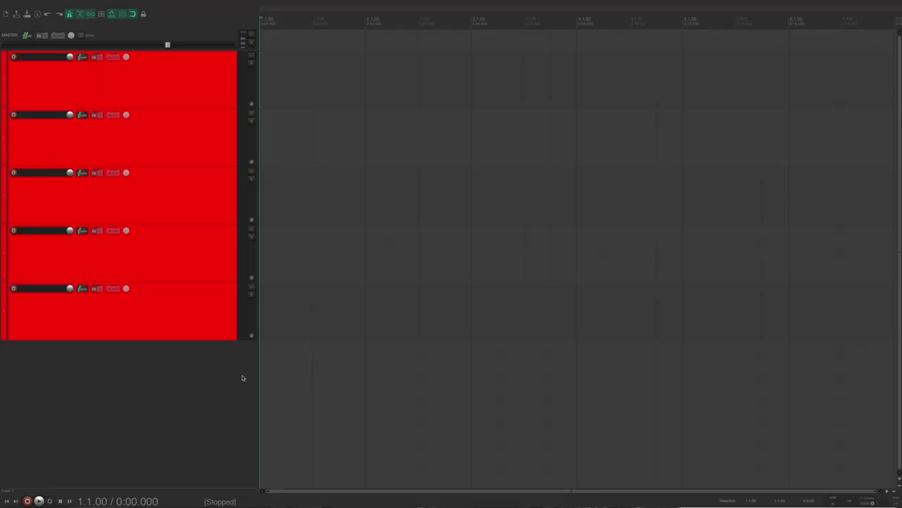
Select tracks 1 to 5 as a contiguous range, then change the selection to tracks 1, 3, 4 and 5 only.
click(168, 88)
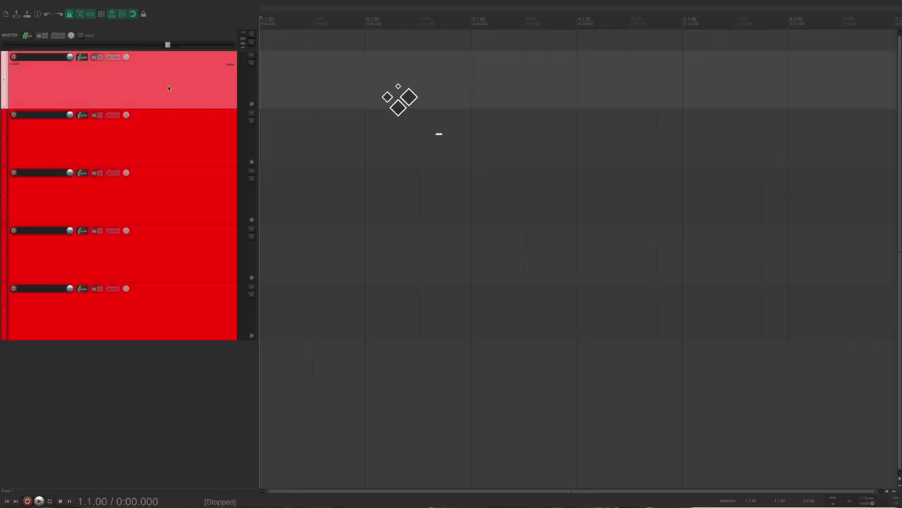
shift+click(167, 312)
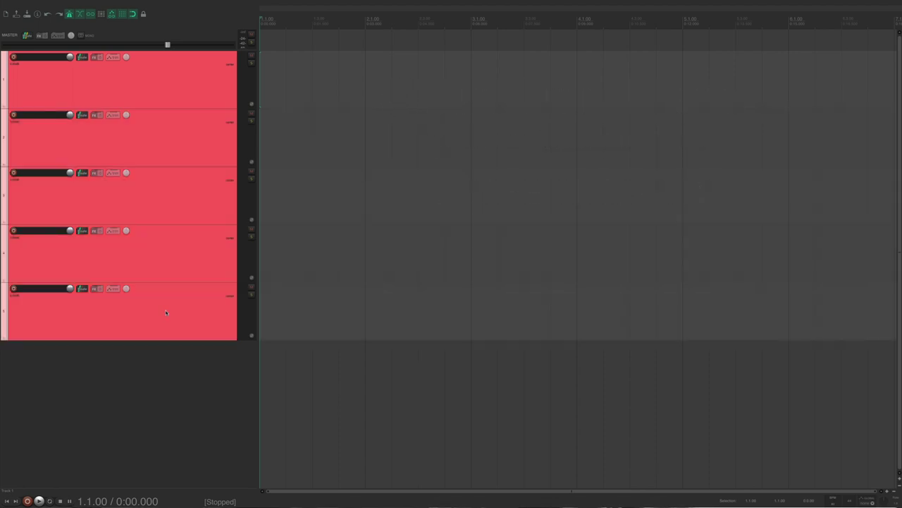
click(172, 97)
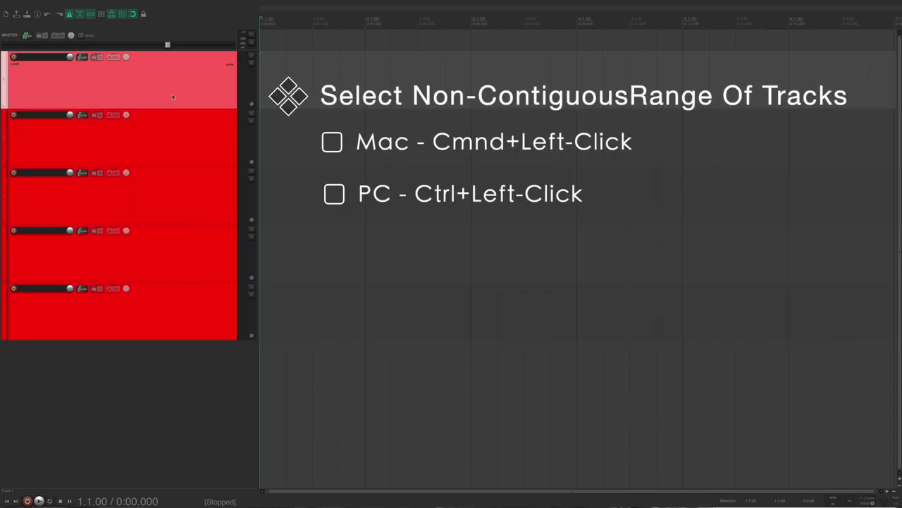
ctrl+click(172, 203)
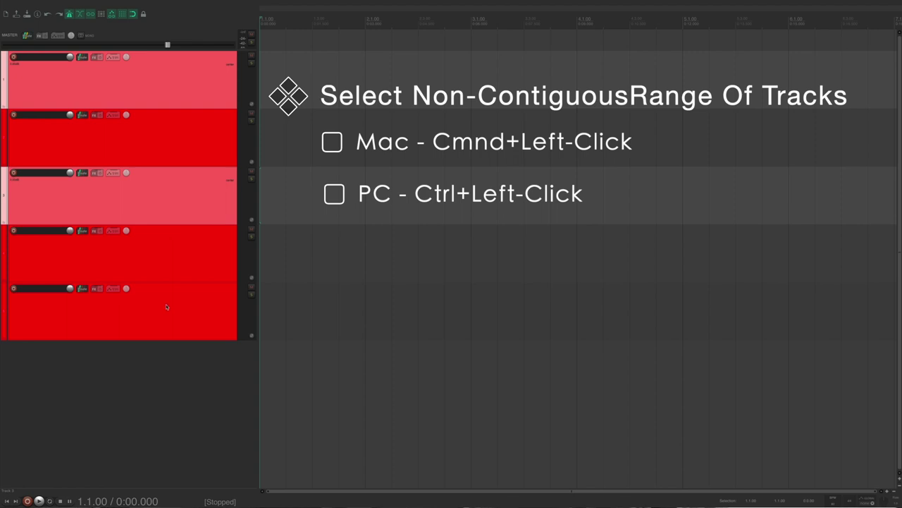
ctrl+click(167, 307)
ctrl+click(166, 263)
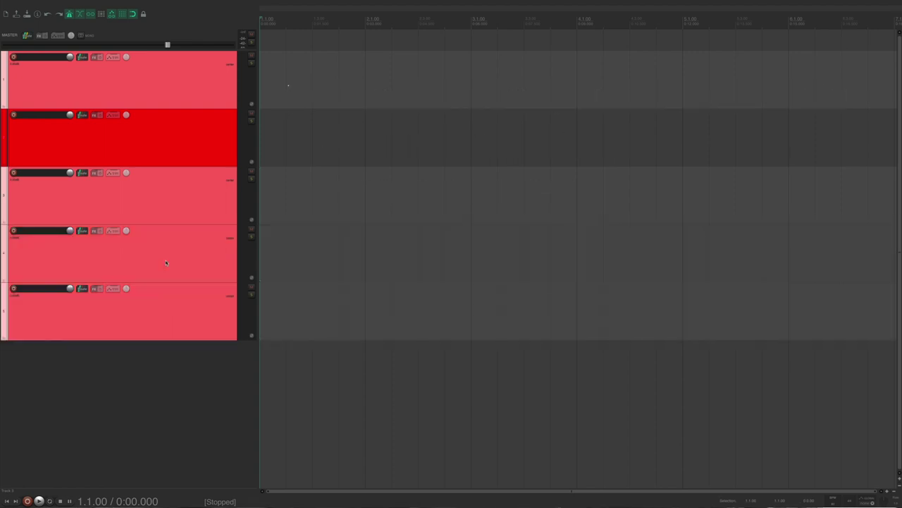
Show the mixer and lower the volume fader of track 5 slightly.
key(super+m)
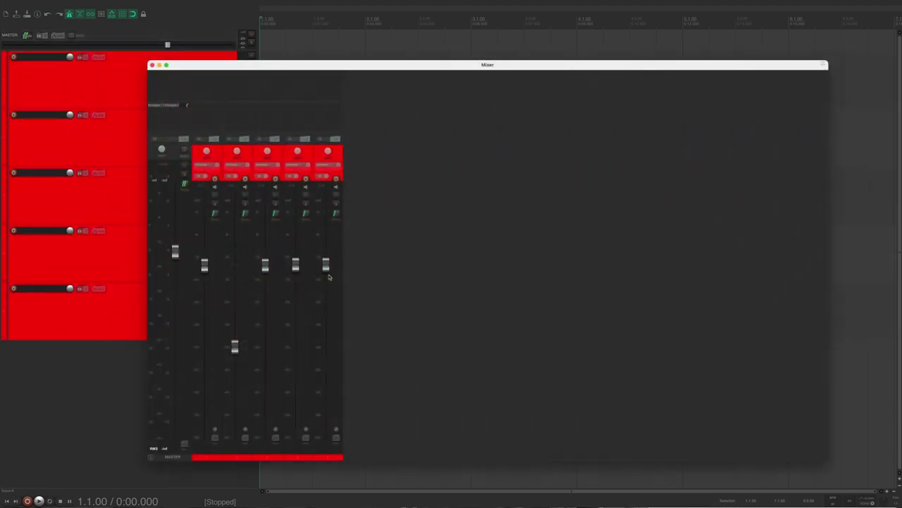
drag(326, 265, 325, 268)
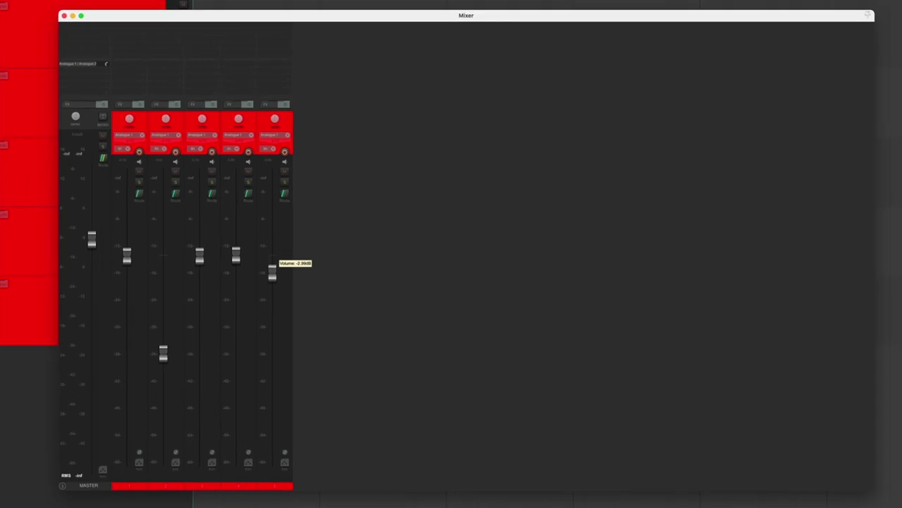
mouse_move(272, 274)
mouse_down()
mouse_move(272, 286)
mouse_move(272, 274)
mouse_up()
Mute tracks 1 to 5 one by one in the mixer.
click(139, 171)
click(175, 172)
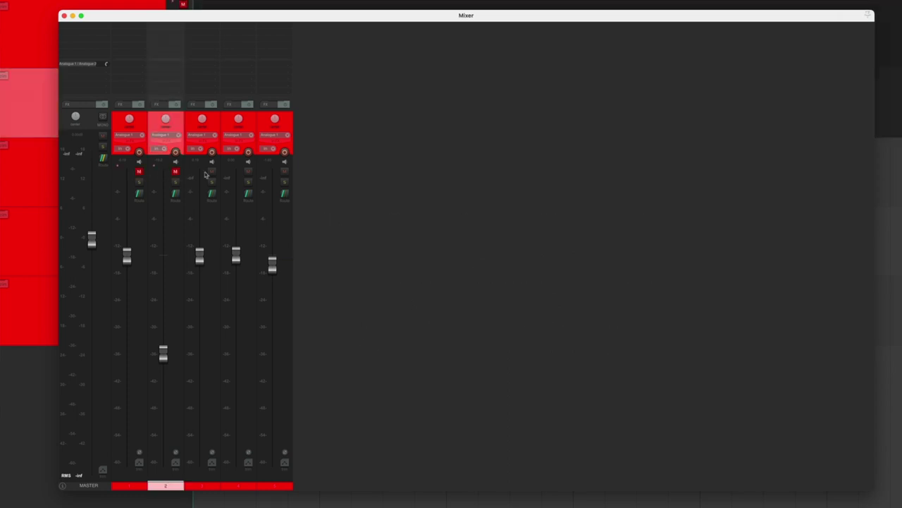
click(212, 171)
click(248, 172)
click(285, 171)
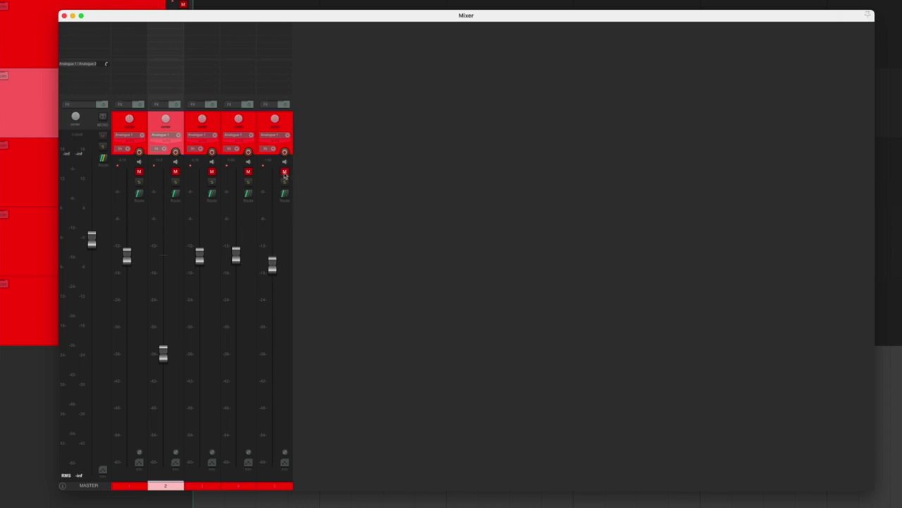
Solo tracks 1 to 5 one by one in the mixer.
click(139, 182)
click(176, 182)
click(212, 182)
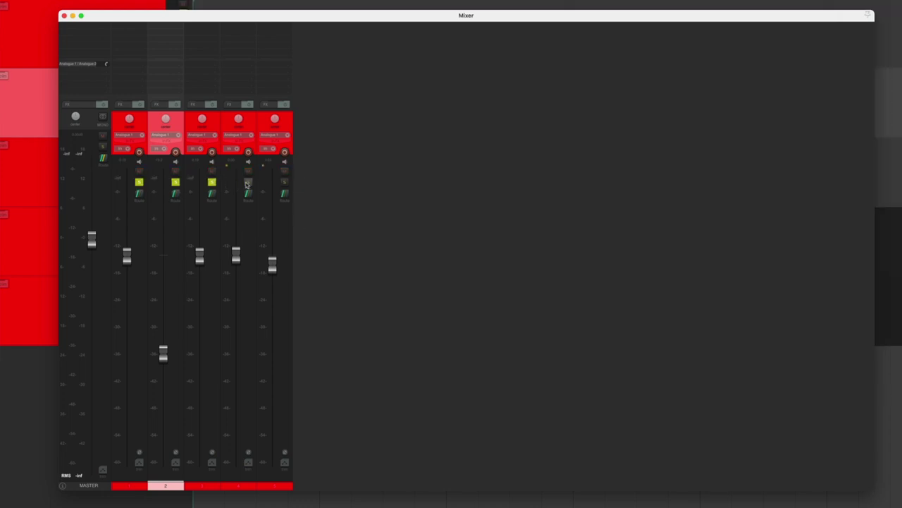
click(247, 182)
click(285, 182)
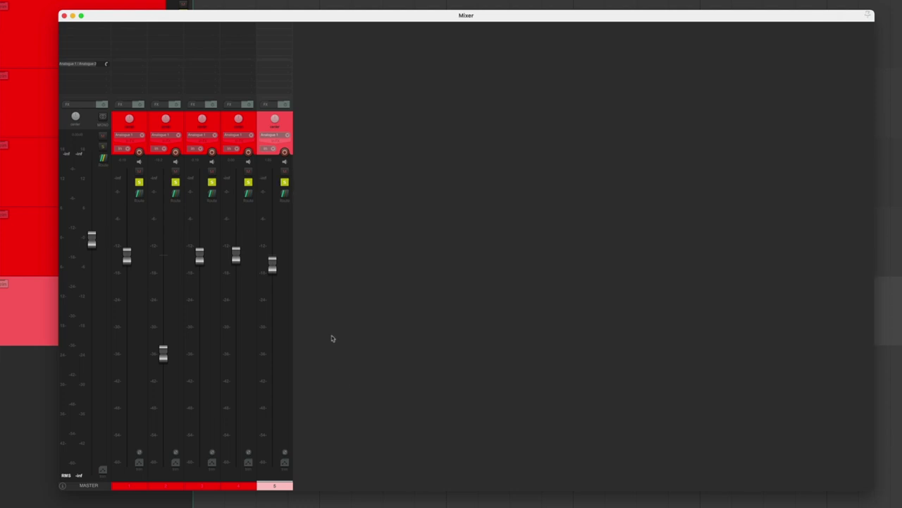
alt+click(285, 182)
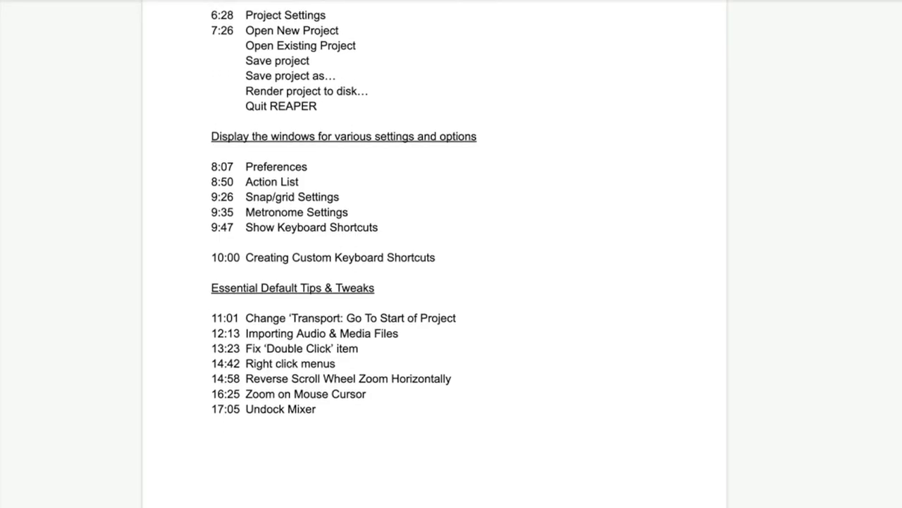
Look through the document's timestamped list of shortcut topics down to the section on working with media items.
scroll(434, 254, down, 5)
scroll(434, 254, down, 5)
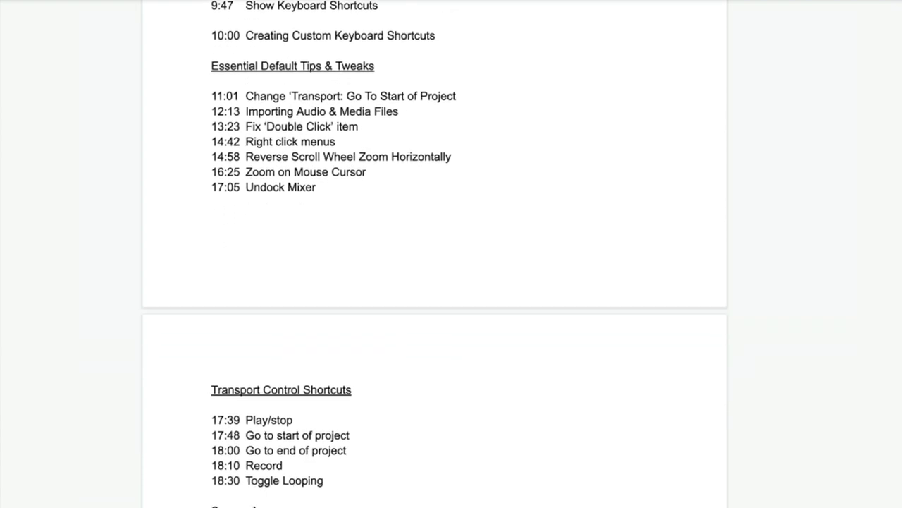
scroll(435, 254, down, 5)
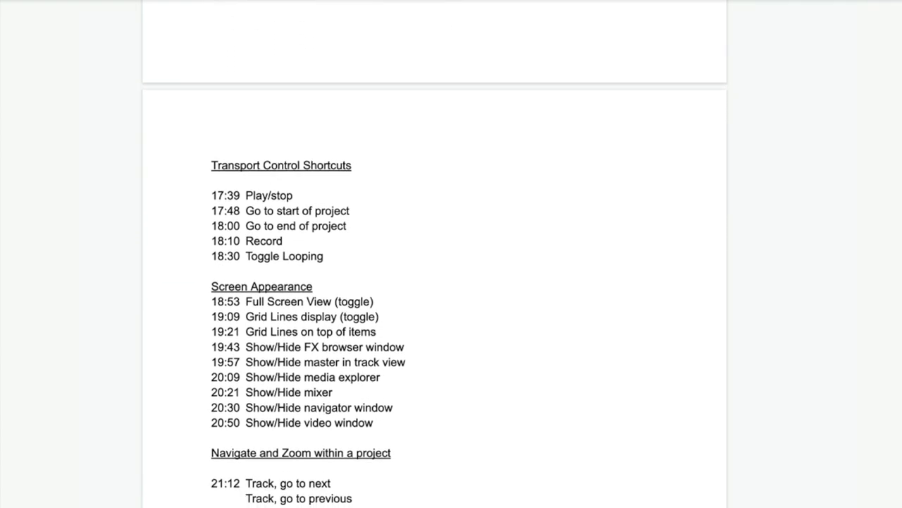
scroll(434, 254, down, 5)
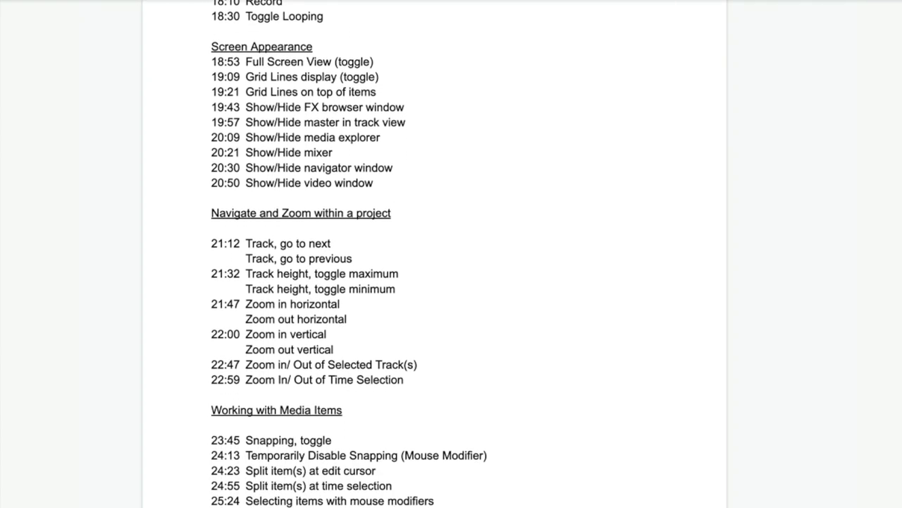
scroll(434, 254, down, 4)
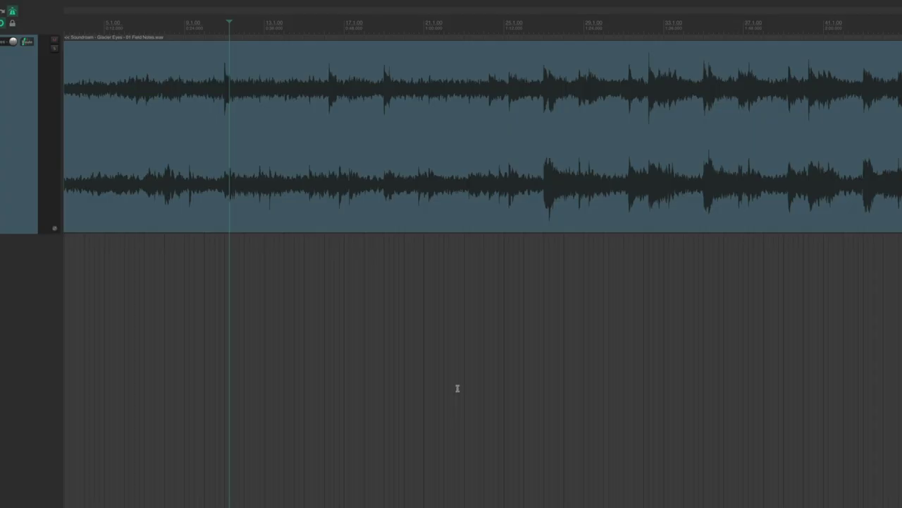
Make a time selection over the audio item from about measure 11 to measure 28 and clear it.
drag(244, 31, 576, 37)
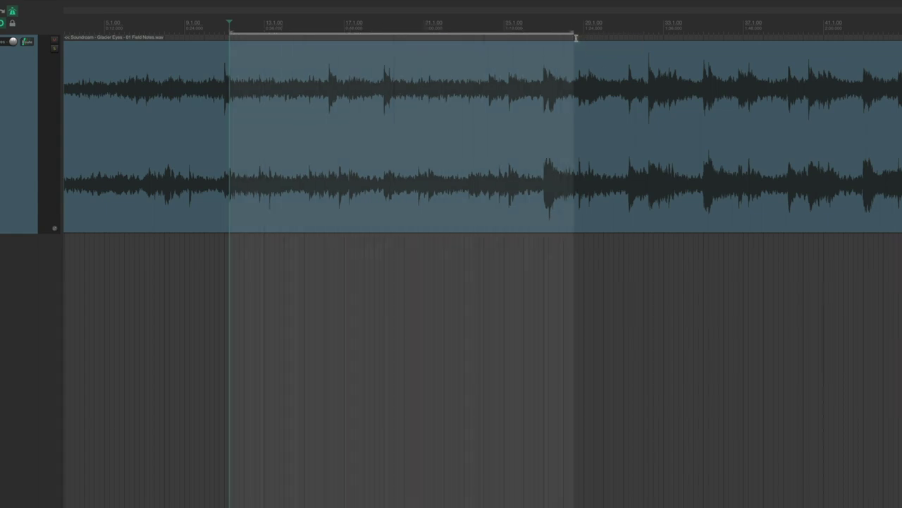
key(Escape)
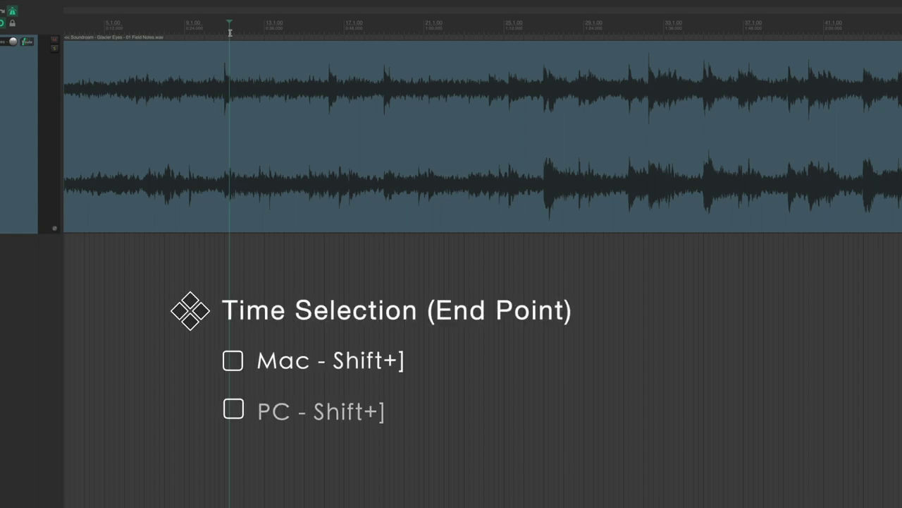
Set the time selection's end point at the edit cursor near measure 27 and clear the time selection.
click(557, 30)
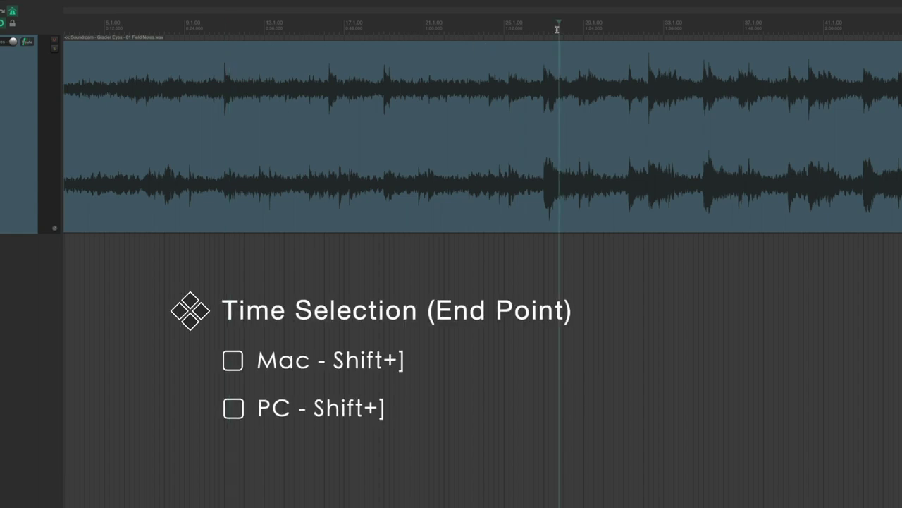
key(shift+bracketright)
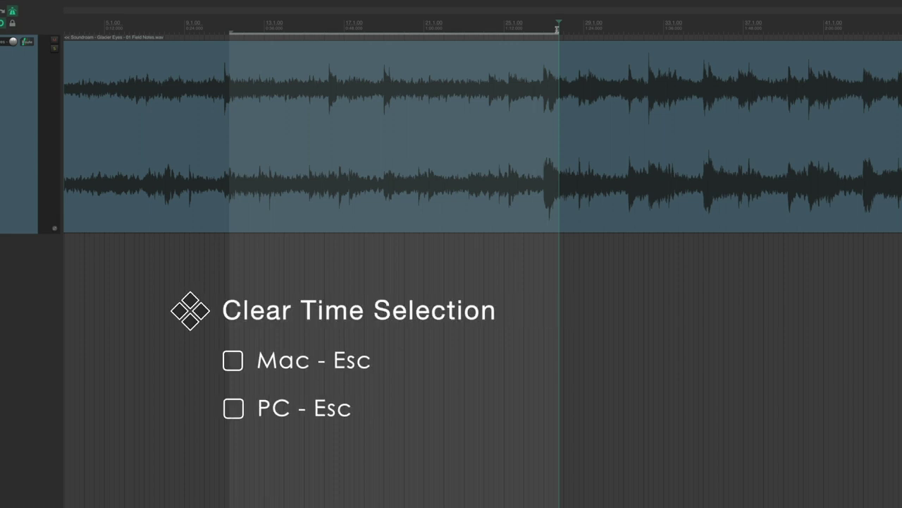
key(Escape)
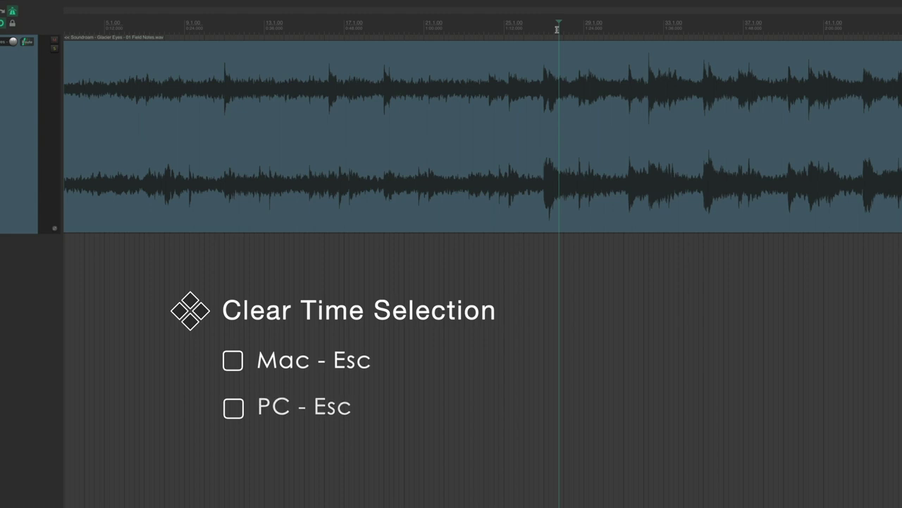
Place the edit cursor at 13.1.00 and insert a marker there.
click(264, 27)
click(44, 5)
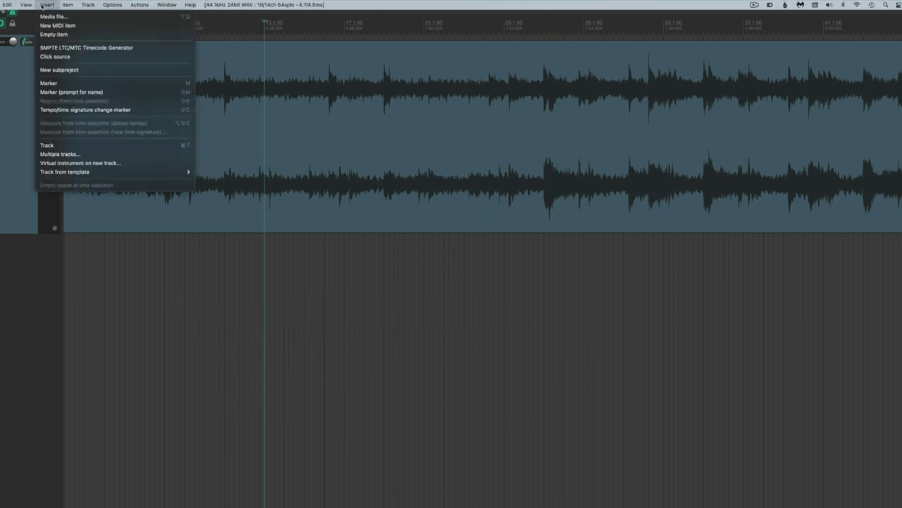
click(44, 83)
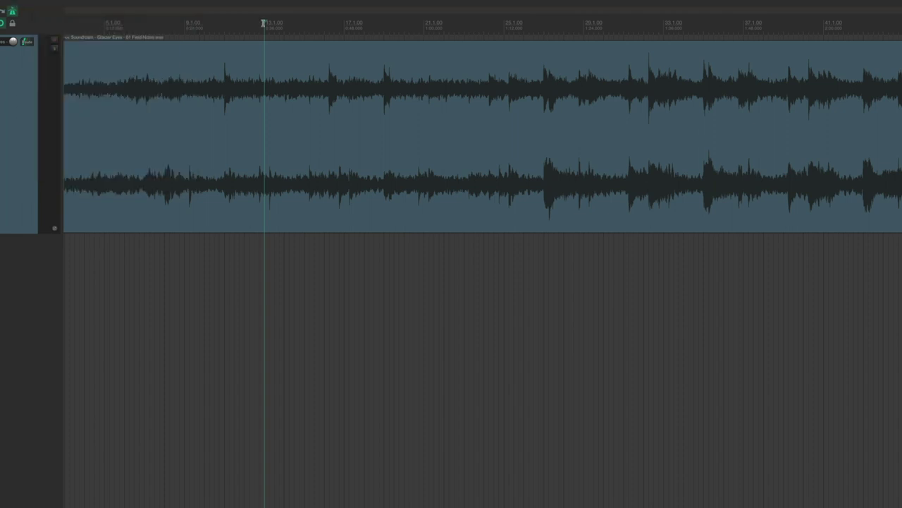
Insert a marker at 13.1.00 and another at about measure 22.
right_click(265, 25)
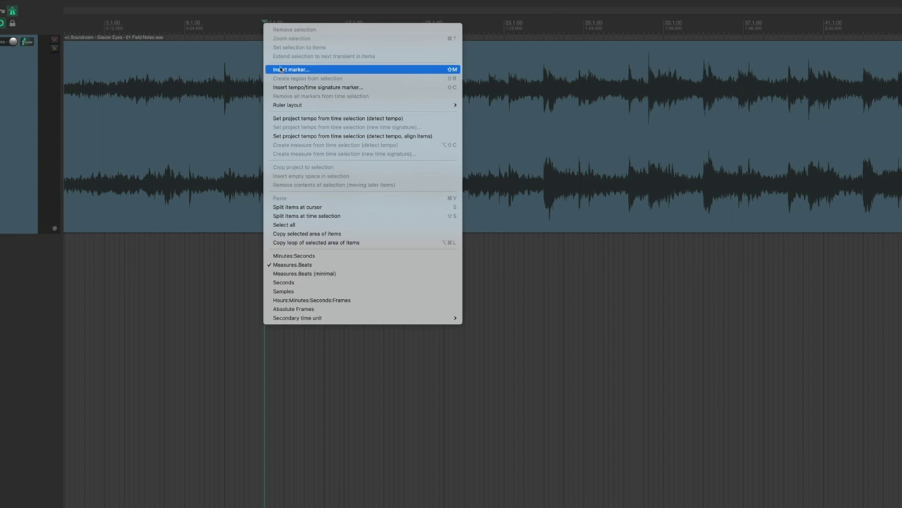
click(245, 14)
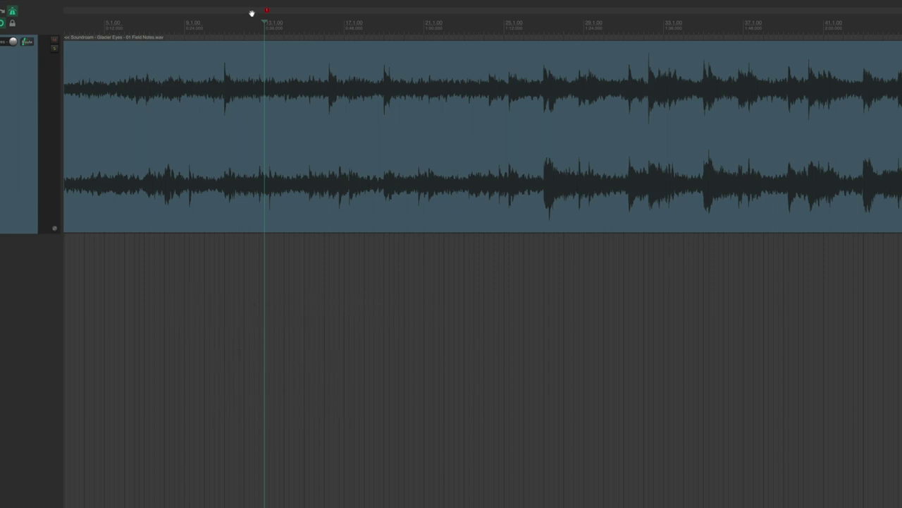
click(457, 24)
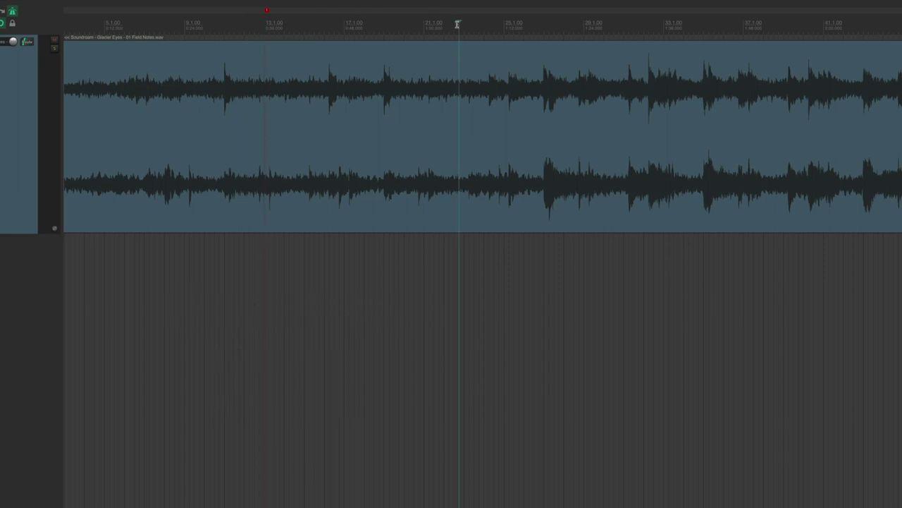
key(shift+m)
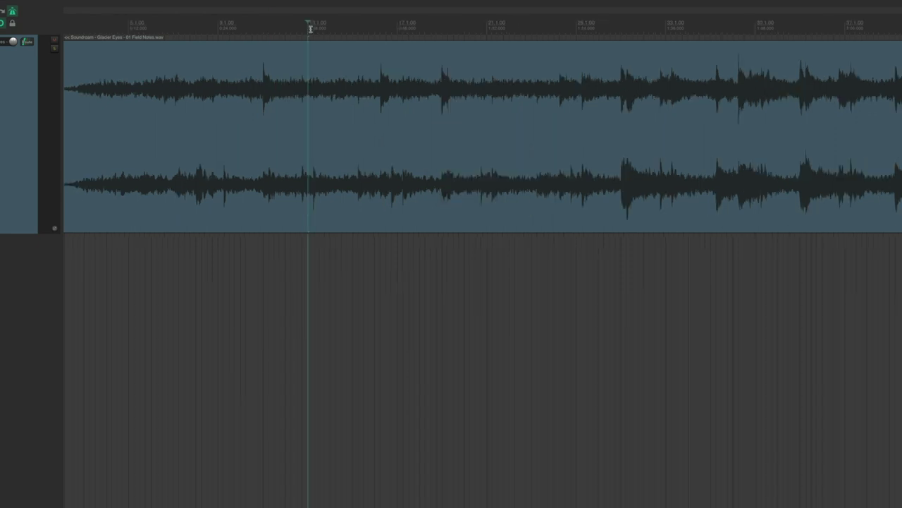
Make a time selection starting at 13.1.00 with a length of 16.3.00 and create a region from it.
scroll(310, 27, down, 1)
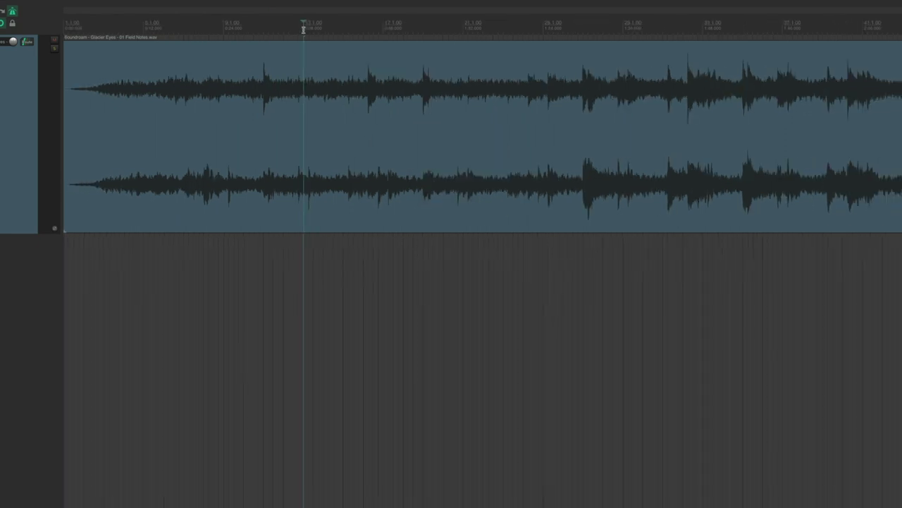
drag(303, 28, 638, 24)
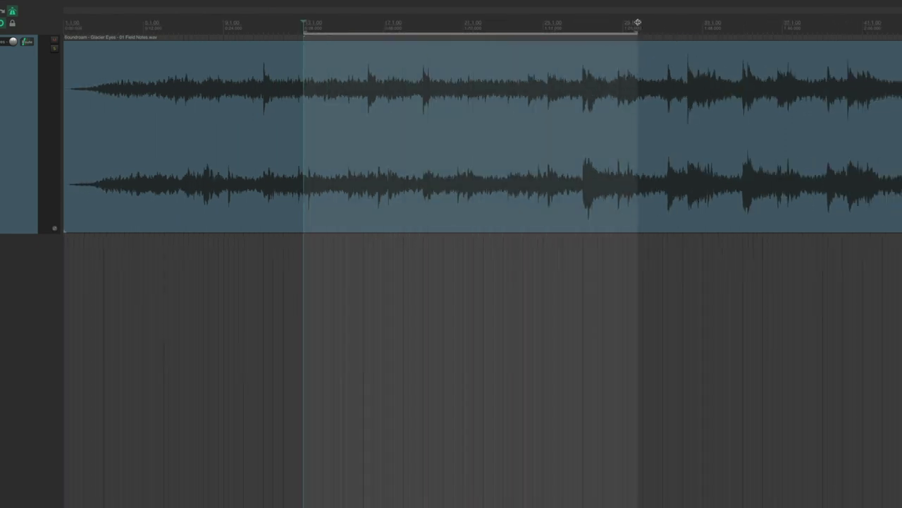
key(shift+r)
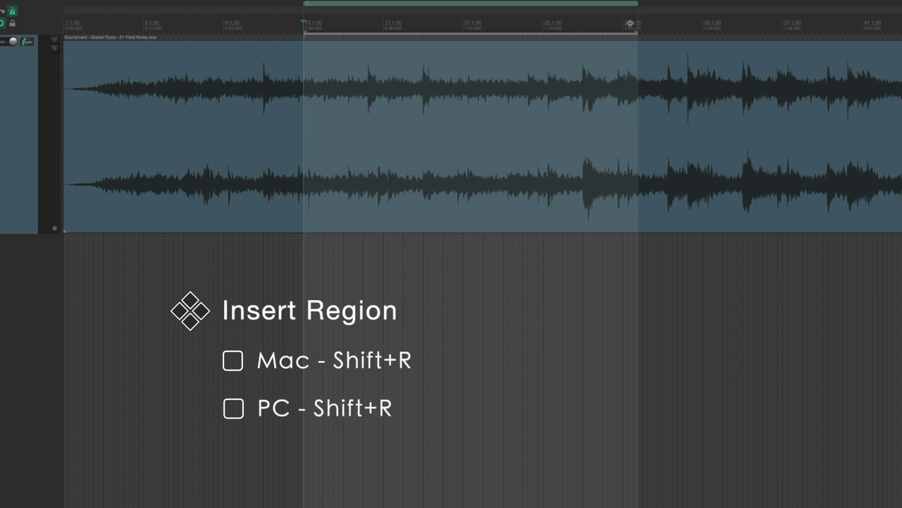
Open the edit settings of the region starting at 13.1.00 and close them without changes.
right_click(580, 6)
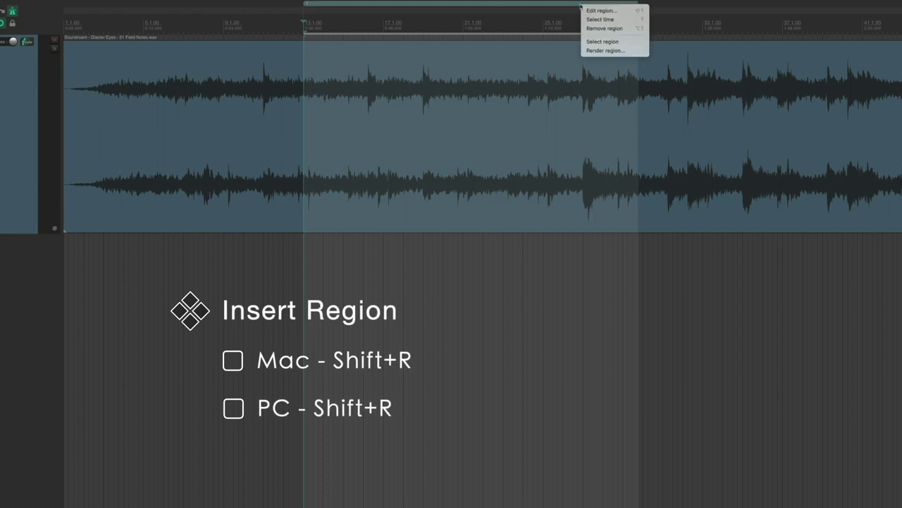
click(599, 11)
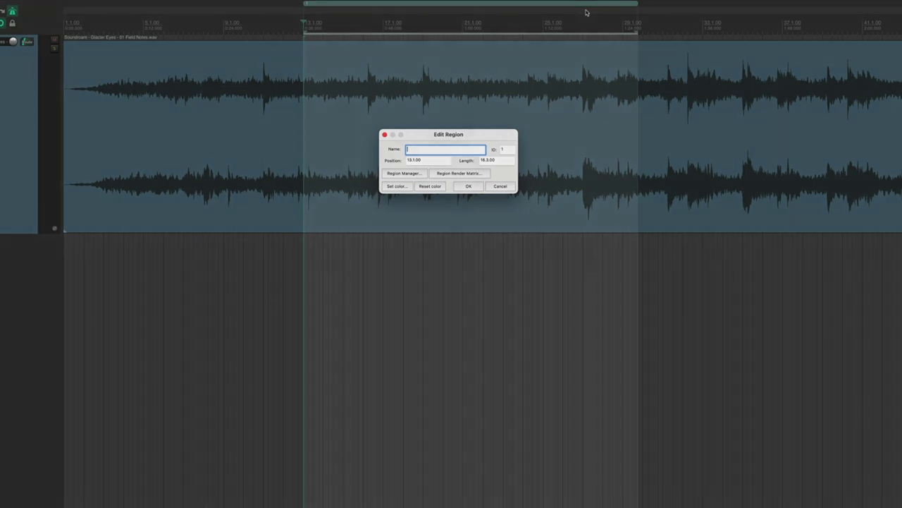
click(497, 186)
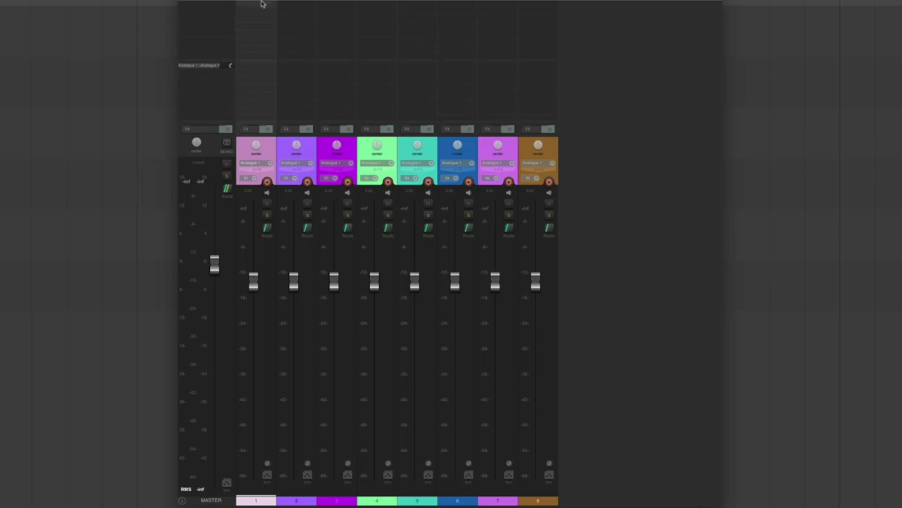
Add the ReaComp (Cockos) VST to track 1's first FX slot and toggle its bypass.
double_click(261, 5)
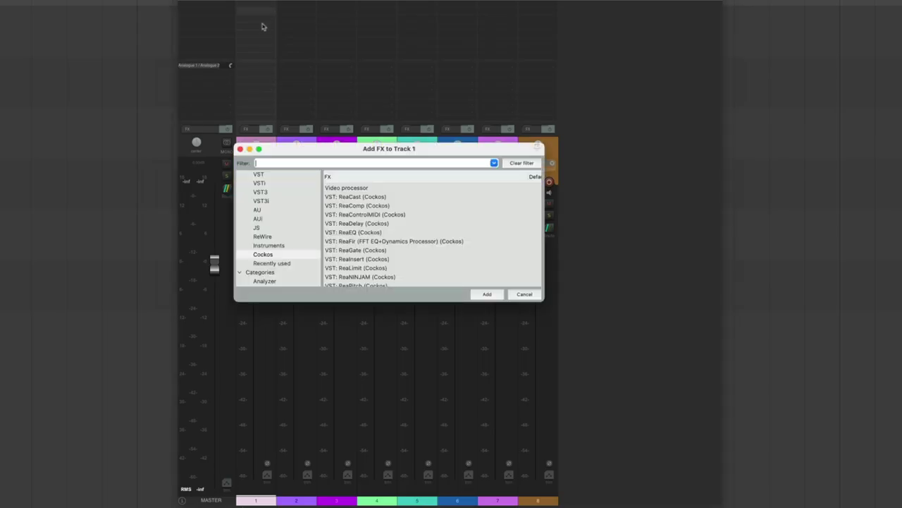
double_click(356, 206)
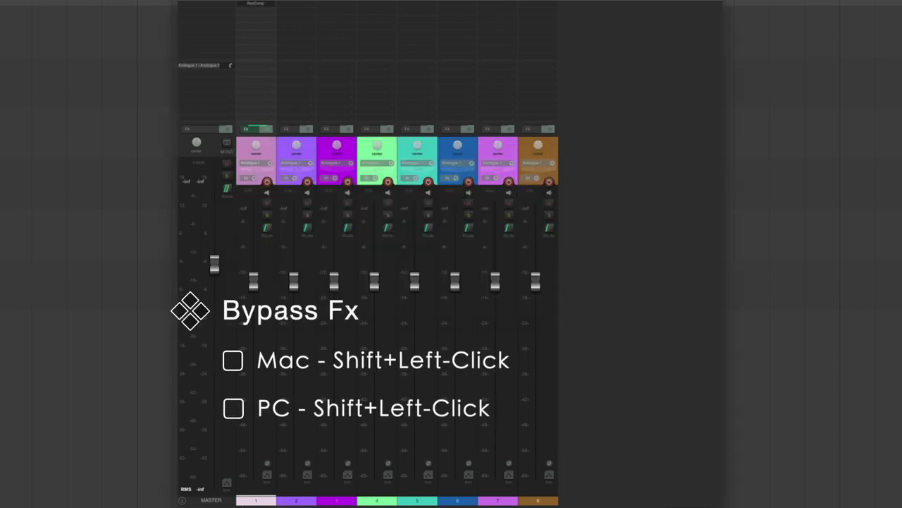
shift+click(251, 5)
Remove ReaComp from track 1's FX slots and undo the removal.
alt+click(260, 7)
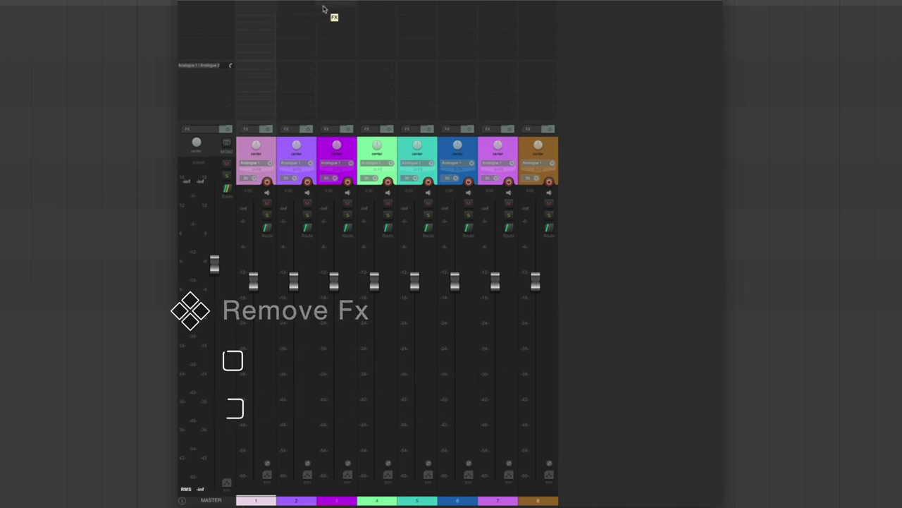
key(ctrl+z)
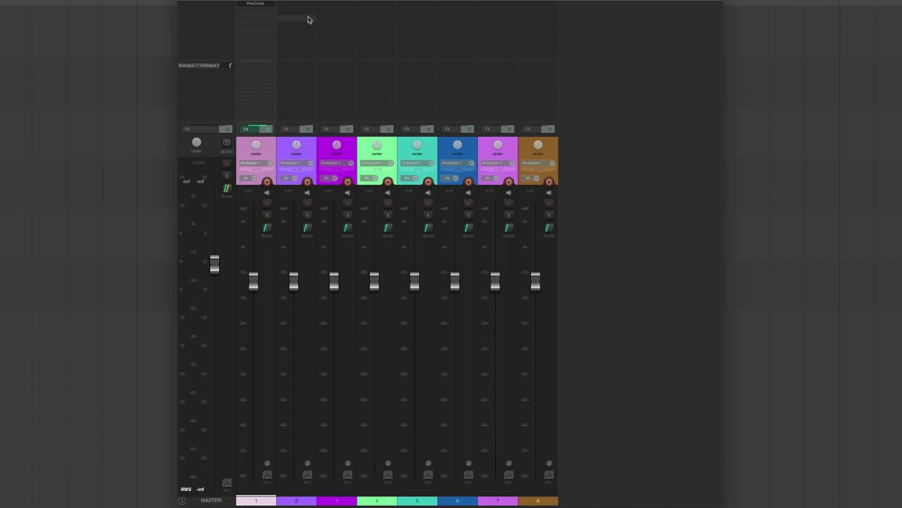
Open track 1's FX chain window from ReaComp and switch the displayed plug-in to ReaEQ.
click(261, 7)
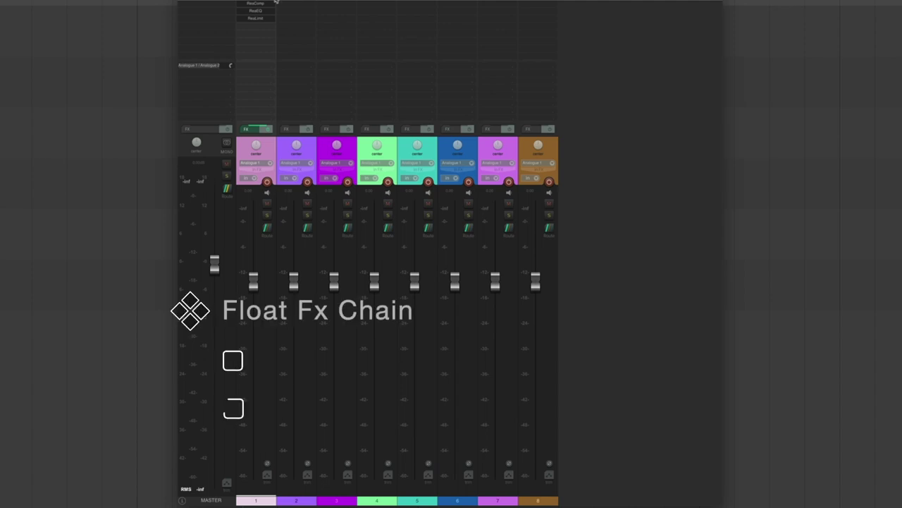
super+click(258, 6)
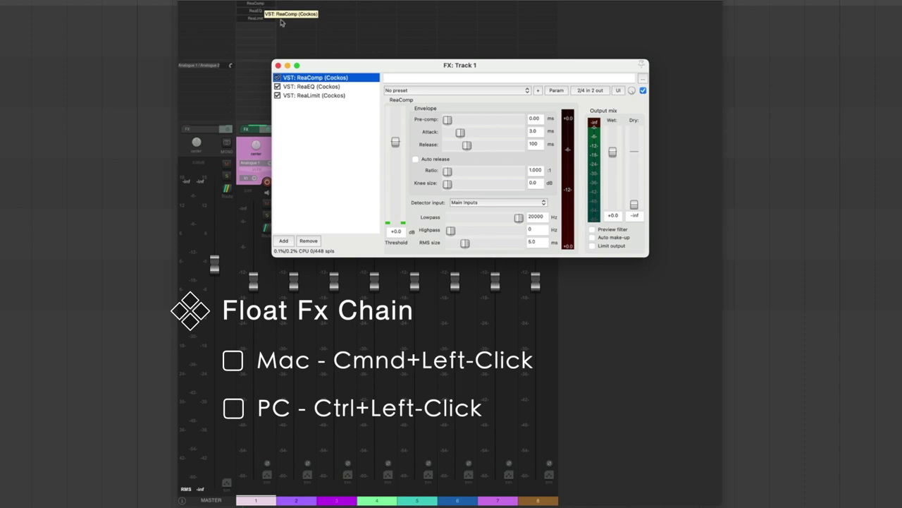
key(Down)
key(Down)
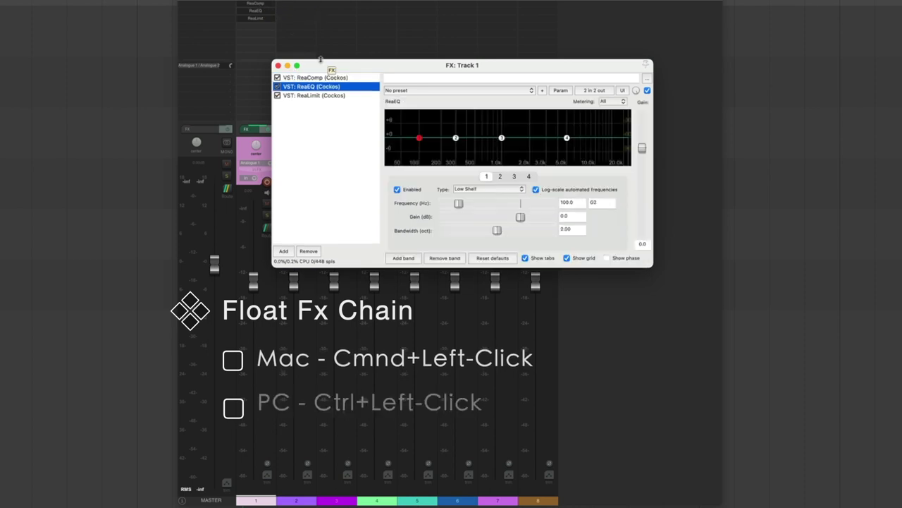